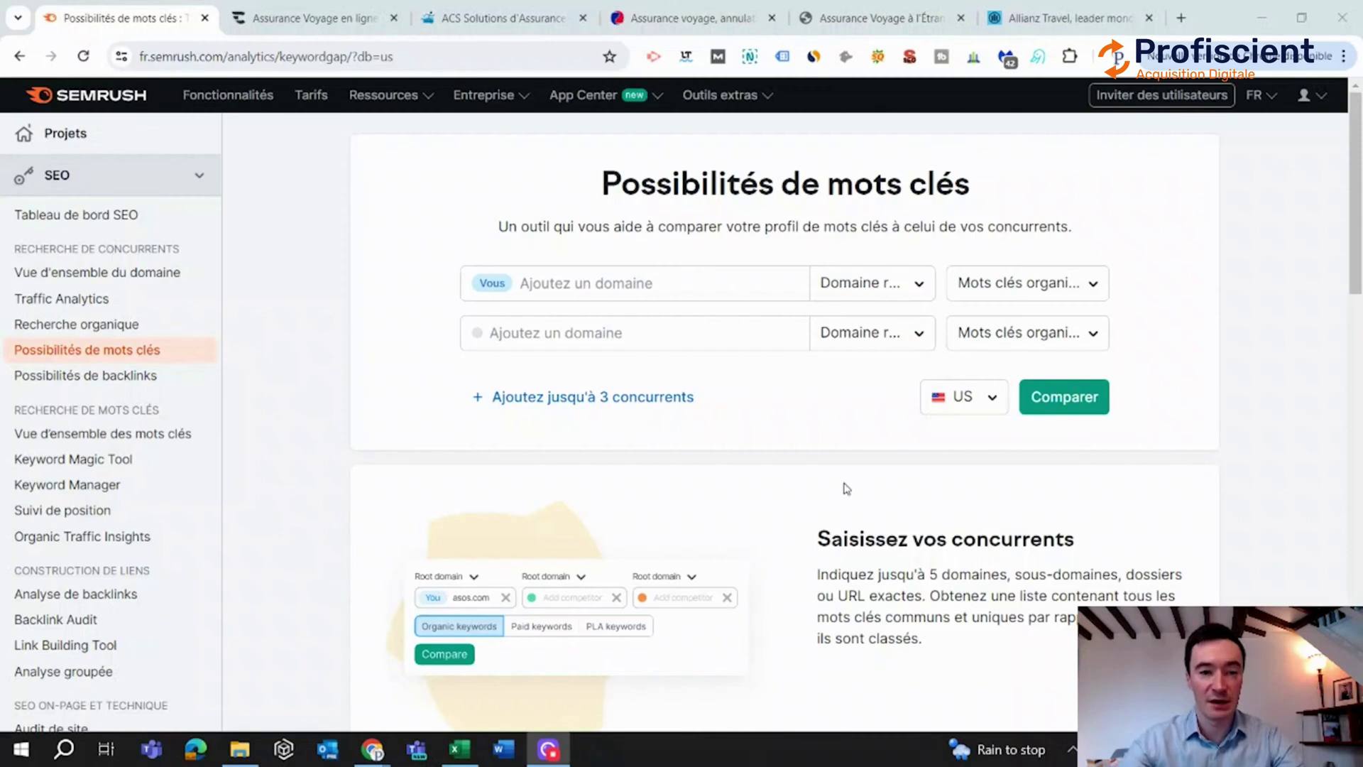
left_click_drag(224, 56, 123, 61)
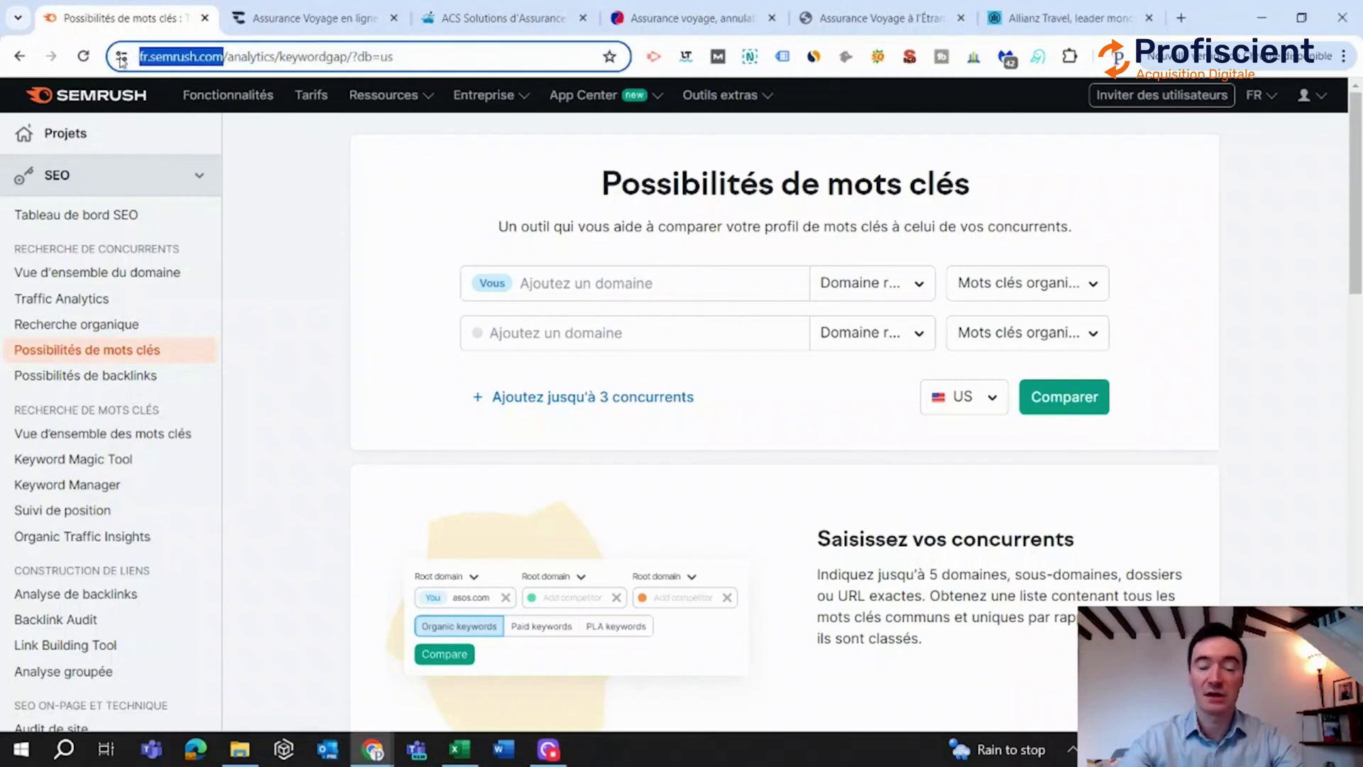
left_click(427, 317)
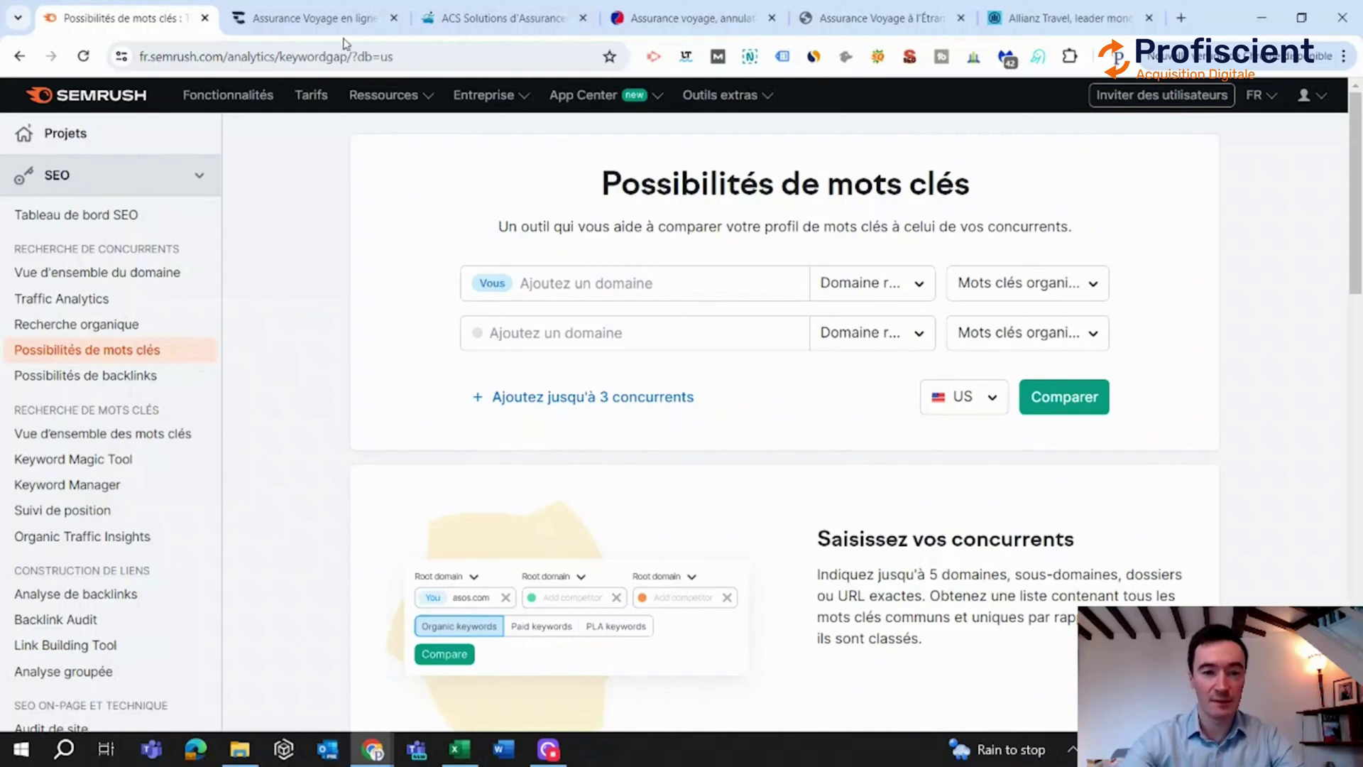
left_click(305, 20)
left_click(260, 64)
key("ctrl+c")
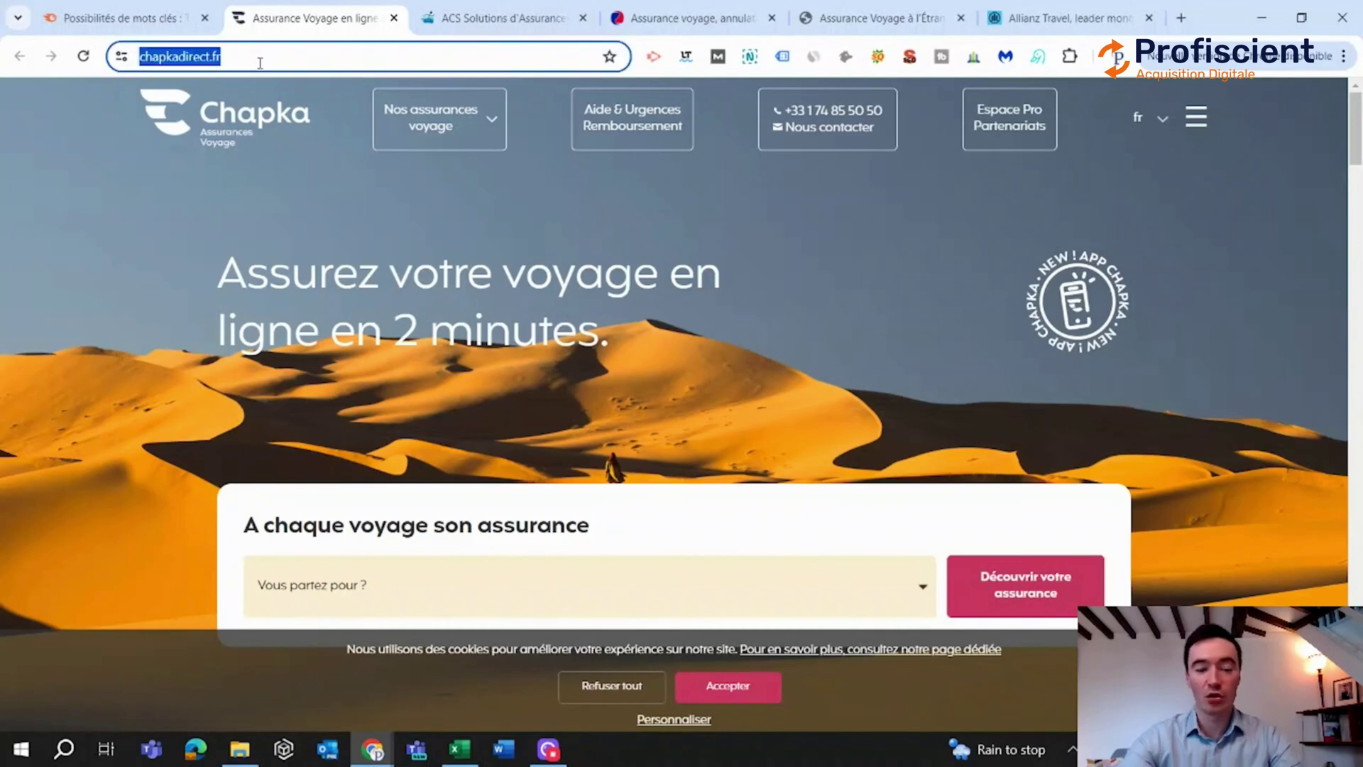
left_click(160, 23)
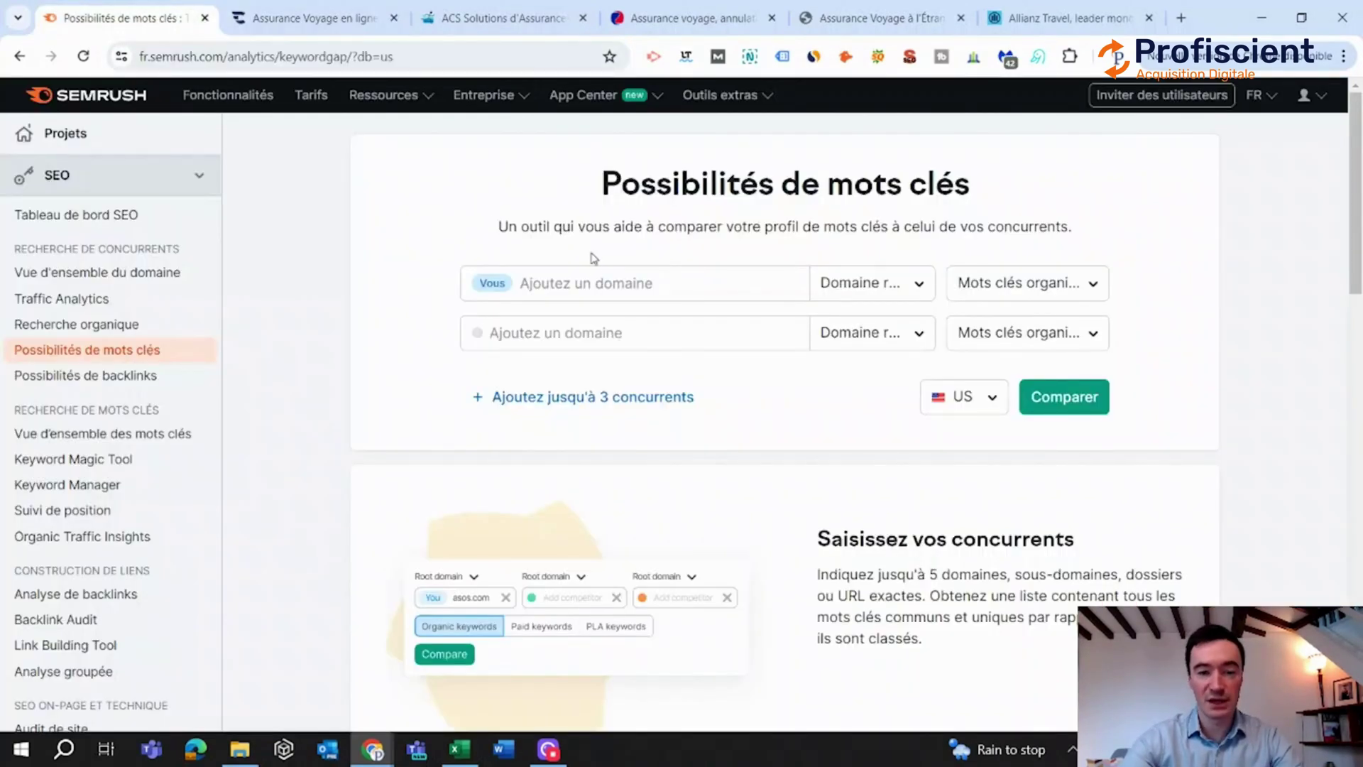
left_click(594, 282)
key("ctrl+v")
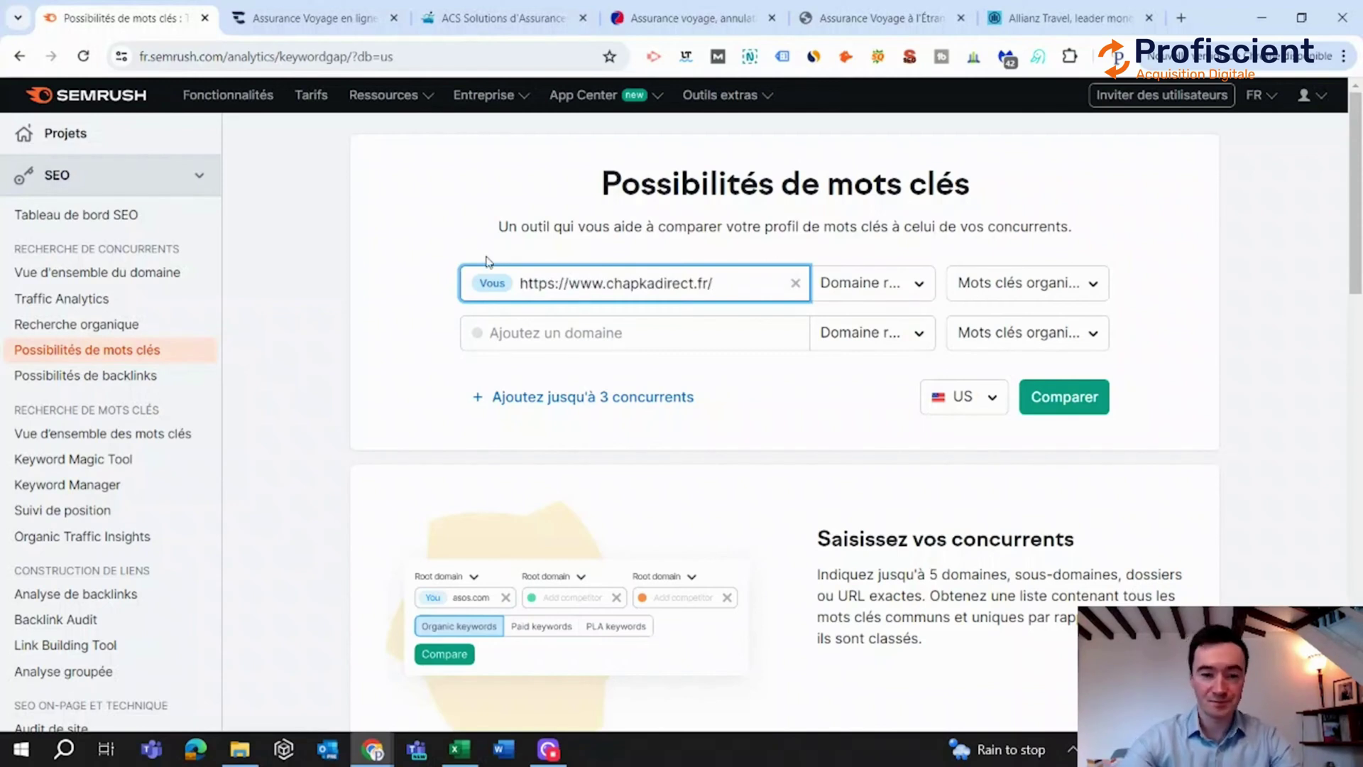
left_click(424, 259)
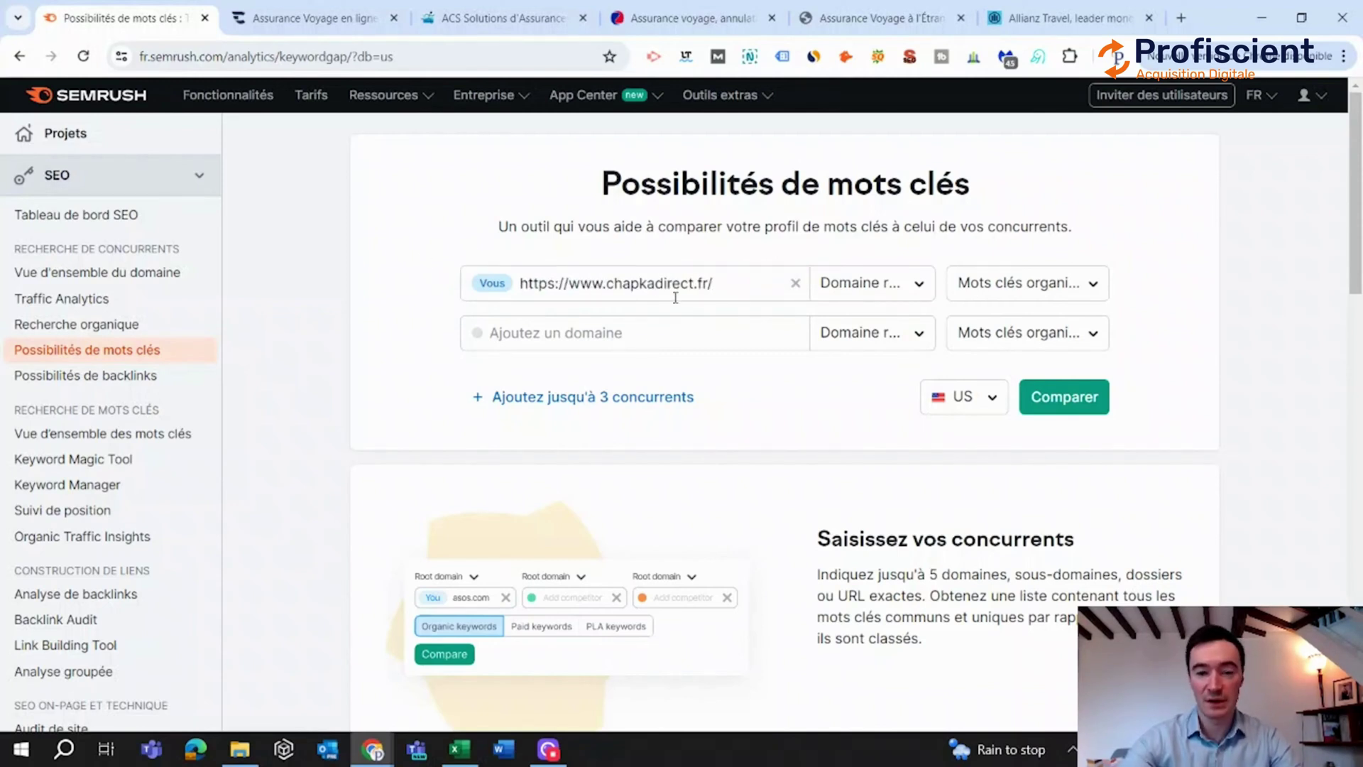
left_click(490, 20)
left_click(345, 63)
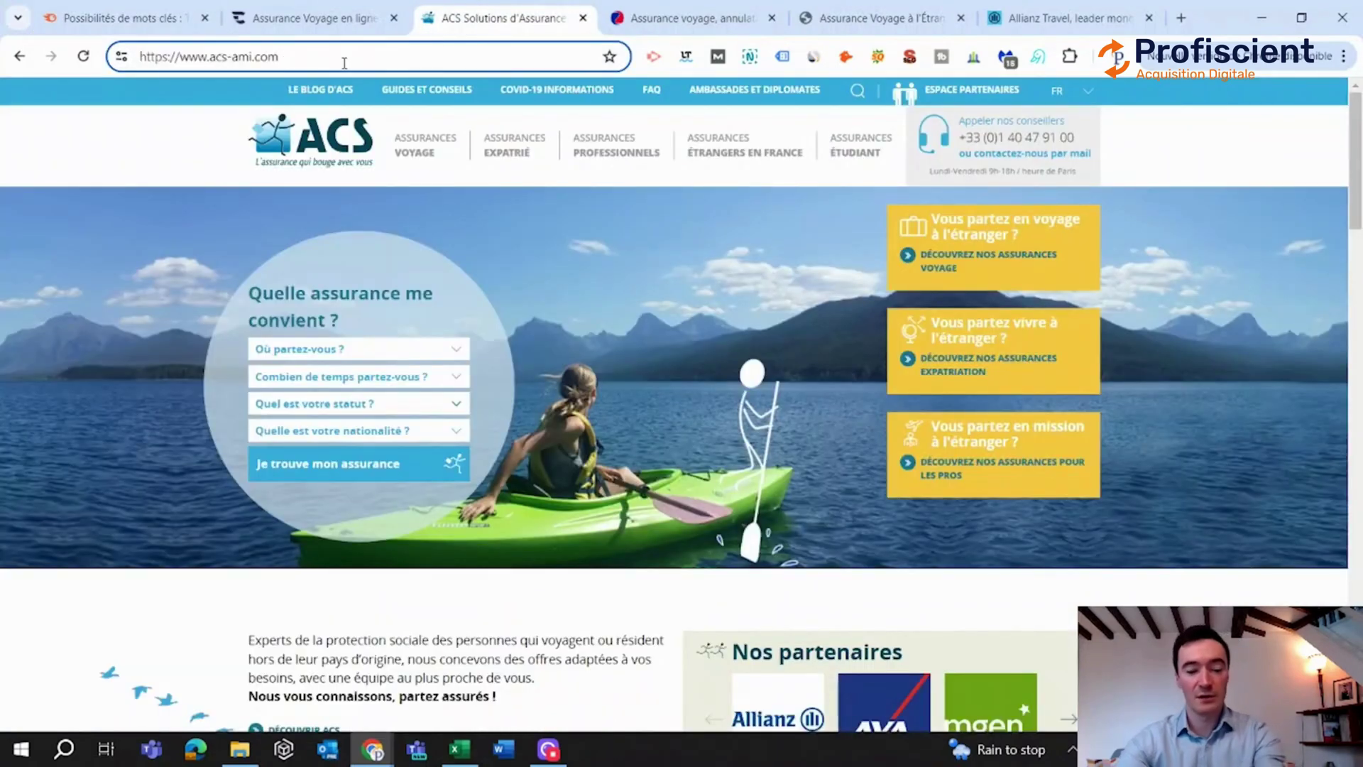
key("ctrl+a")
key("ctrl+c")
left_click(121, 18)
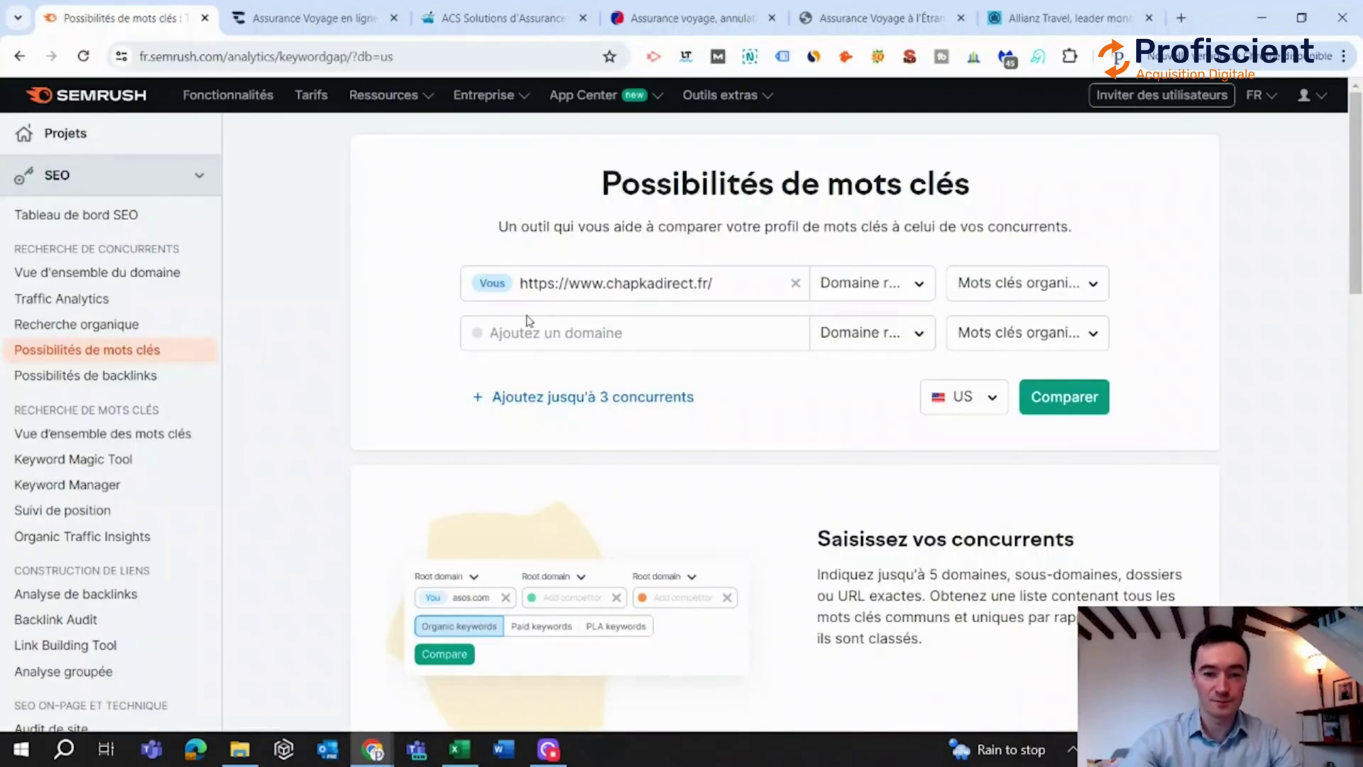
left_click(545, 328)
key("ctrl+v")
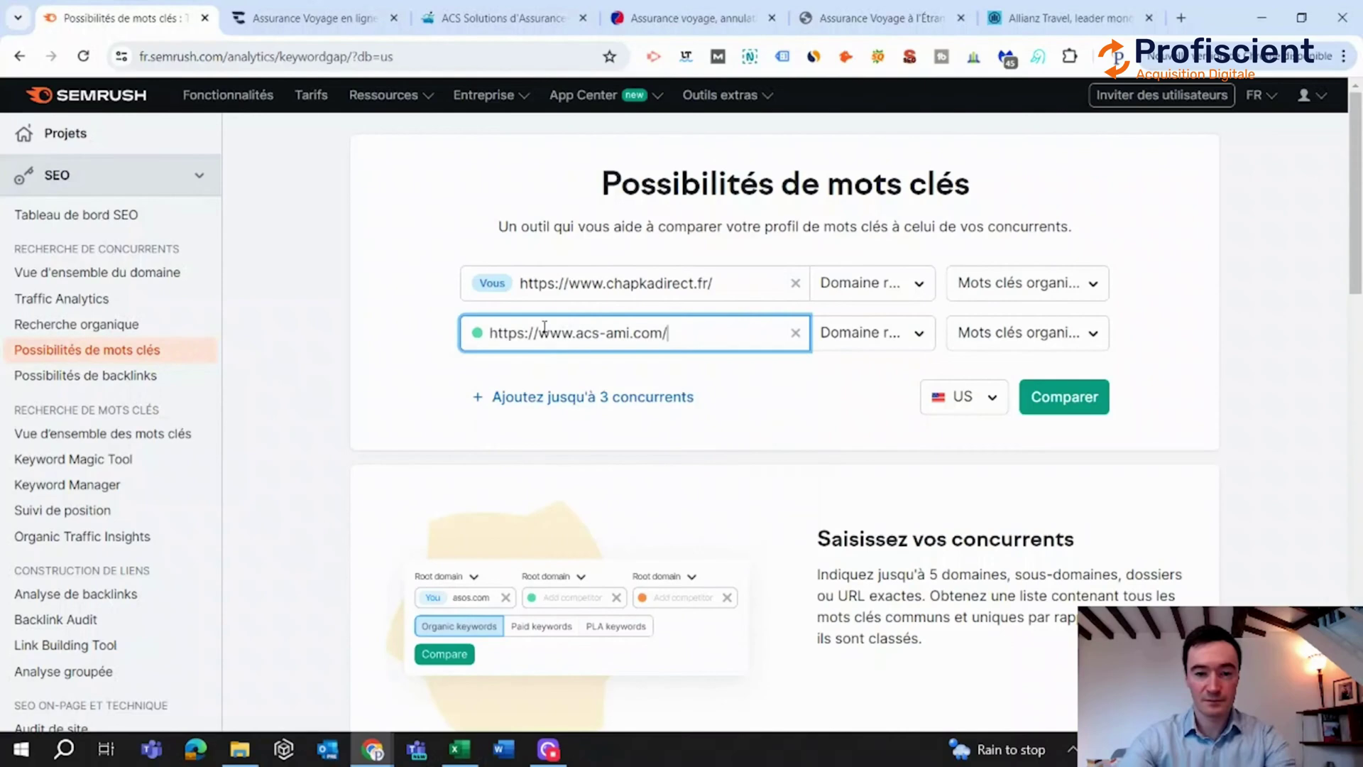
left_click(564, 395)
left_click(692, 17)
left_click(430, 54)
key("ctrl+c")
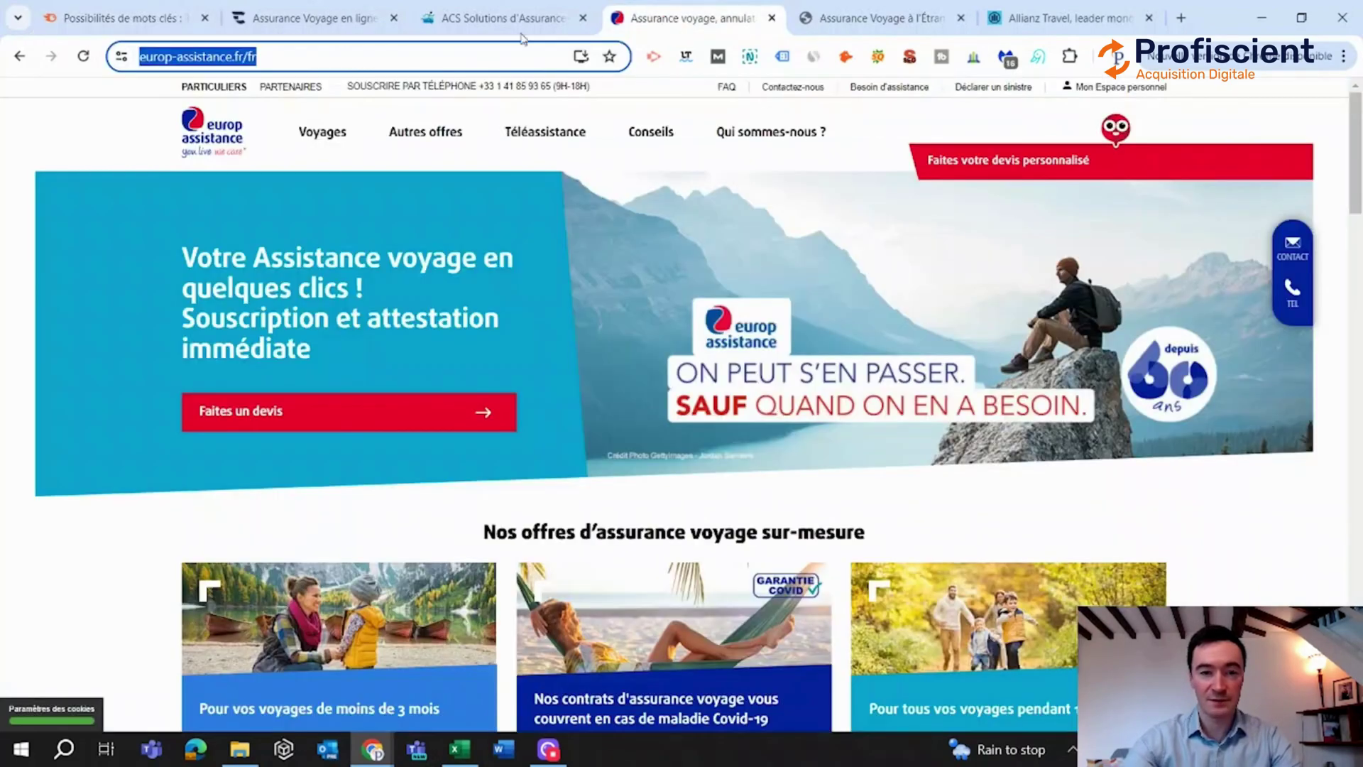
left_click(121, 17)
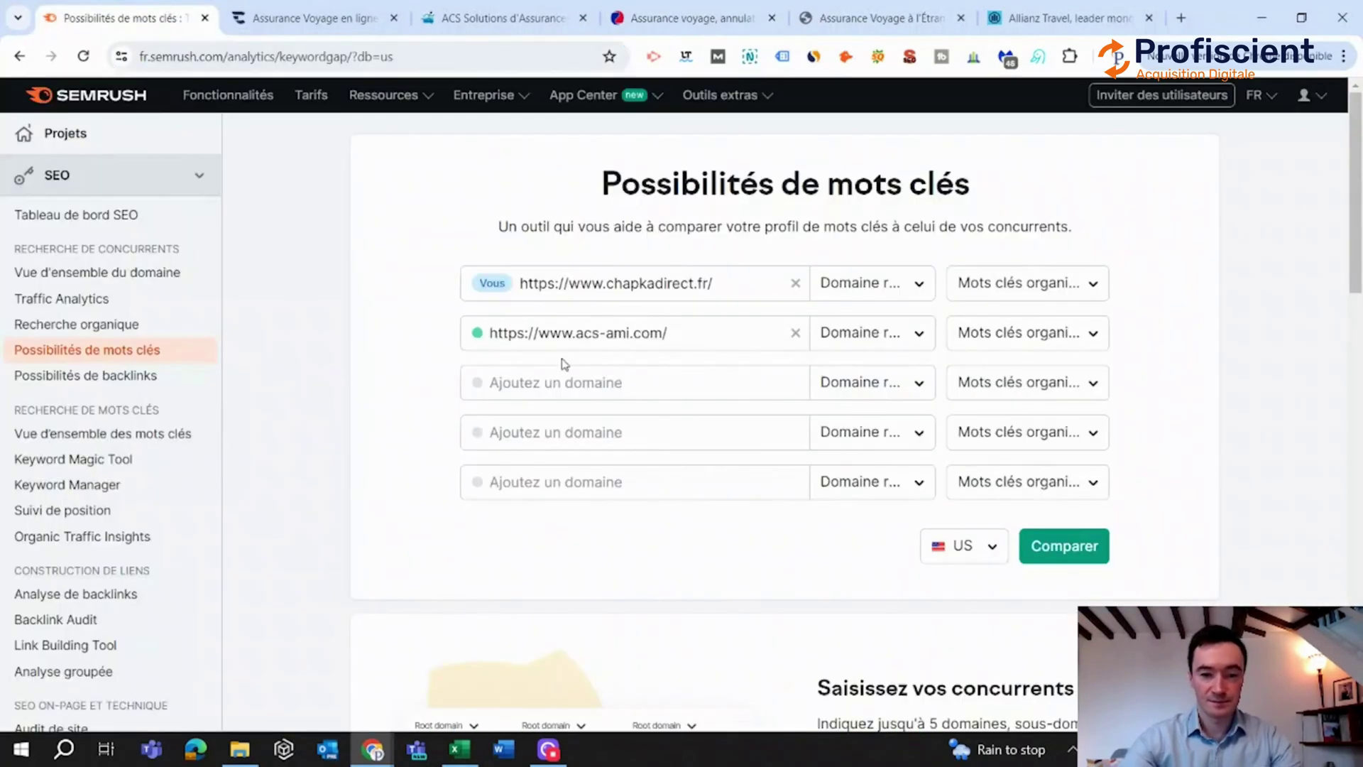
left_click(568, 377)
key("ctrl+v")
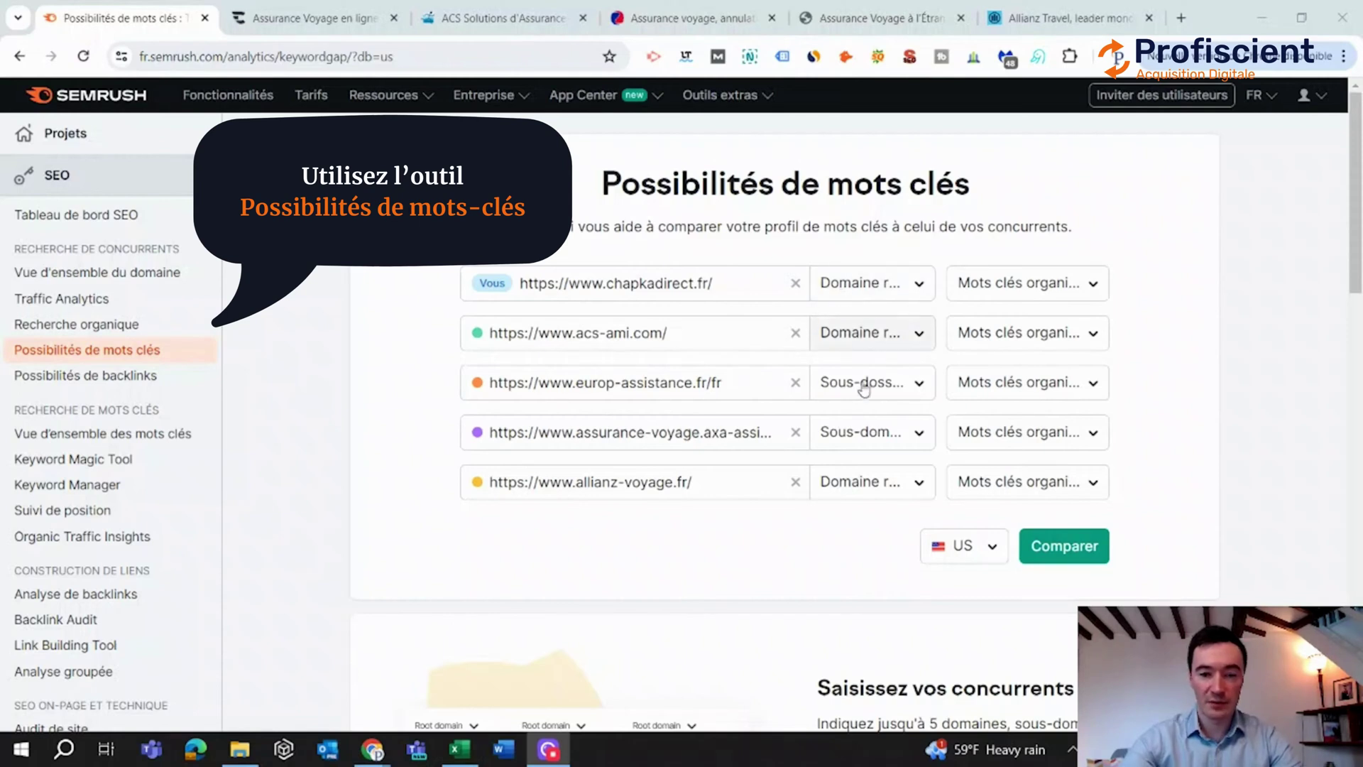
left_click(745, 384)
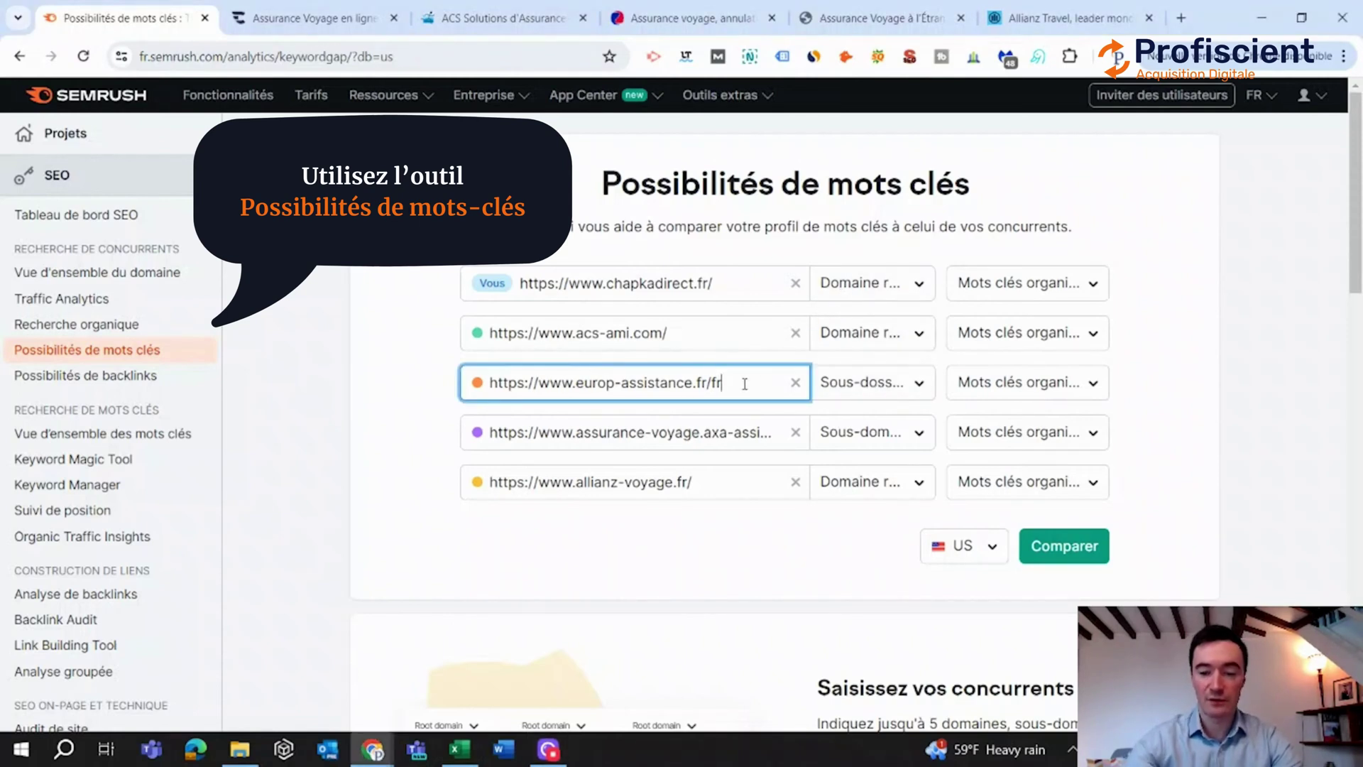
key("BackSpace")
key("BackSpace")
left_click(747, 538)
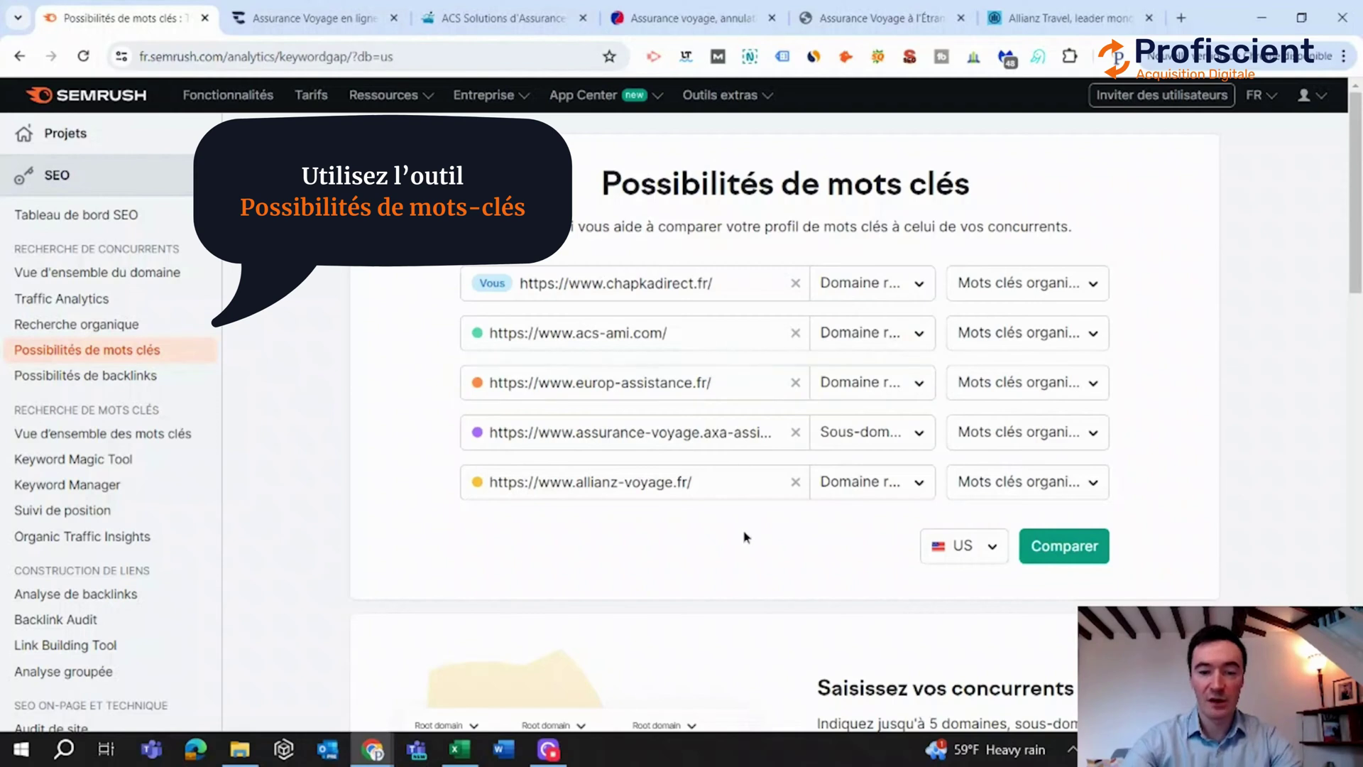
left_click(703, 433)
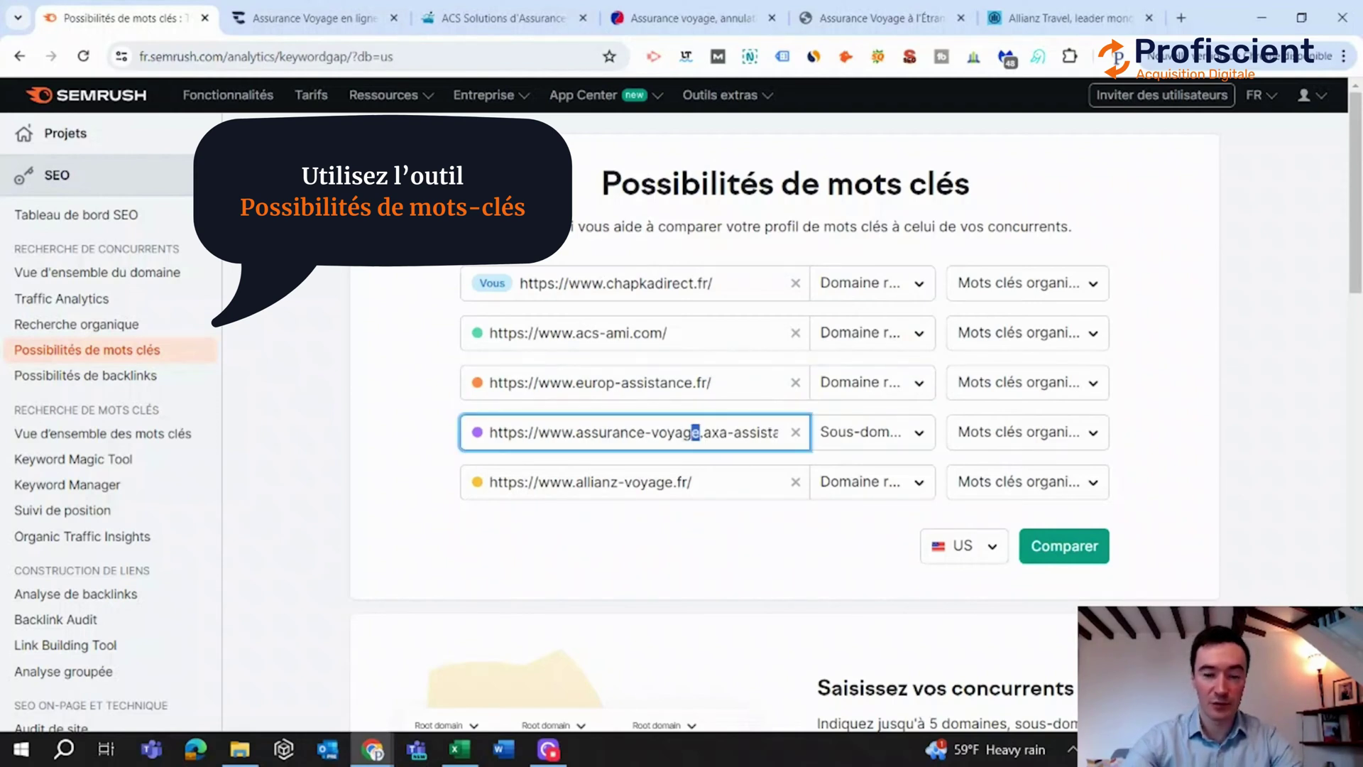
key("ctrl+shift+Left")
key("ctrl+shift+Left")
left_click(739, 547)
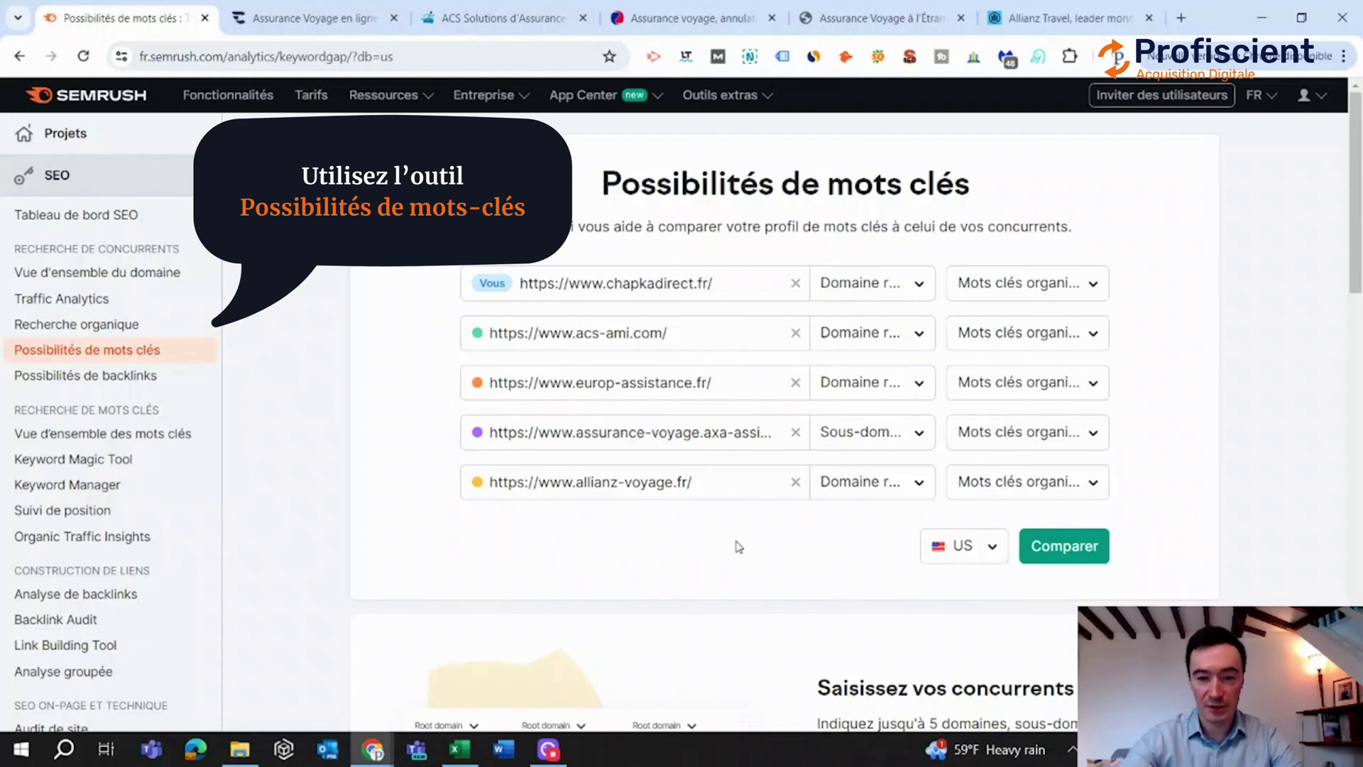
Step: Set the comparison database to France and run the keyword comparison of the five domains
left_click(978, 551)
type("fr")
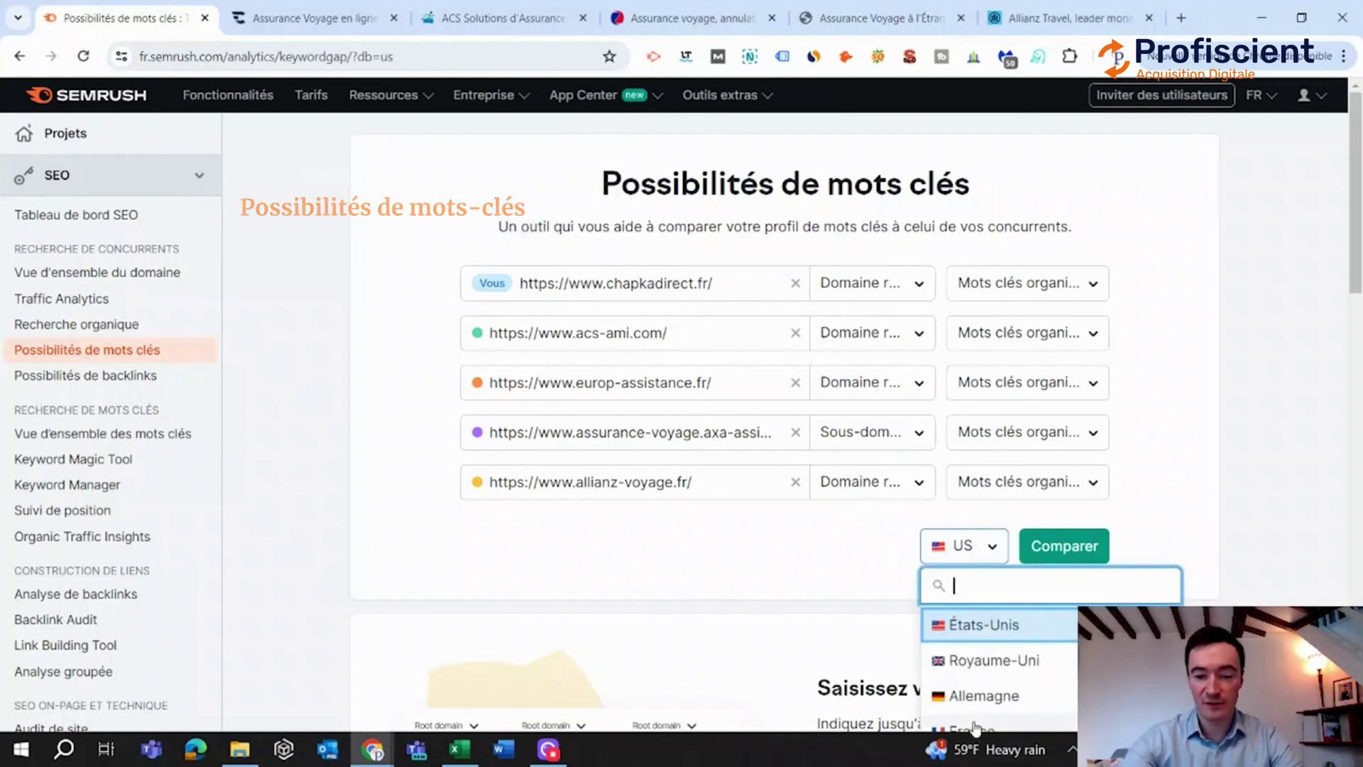
key("Return")
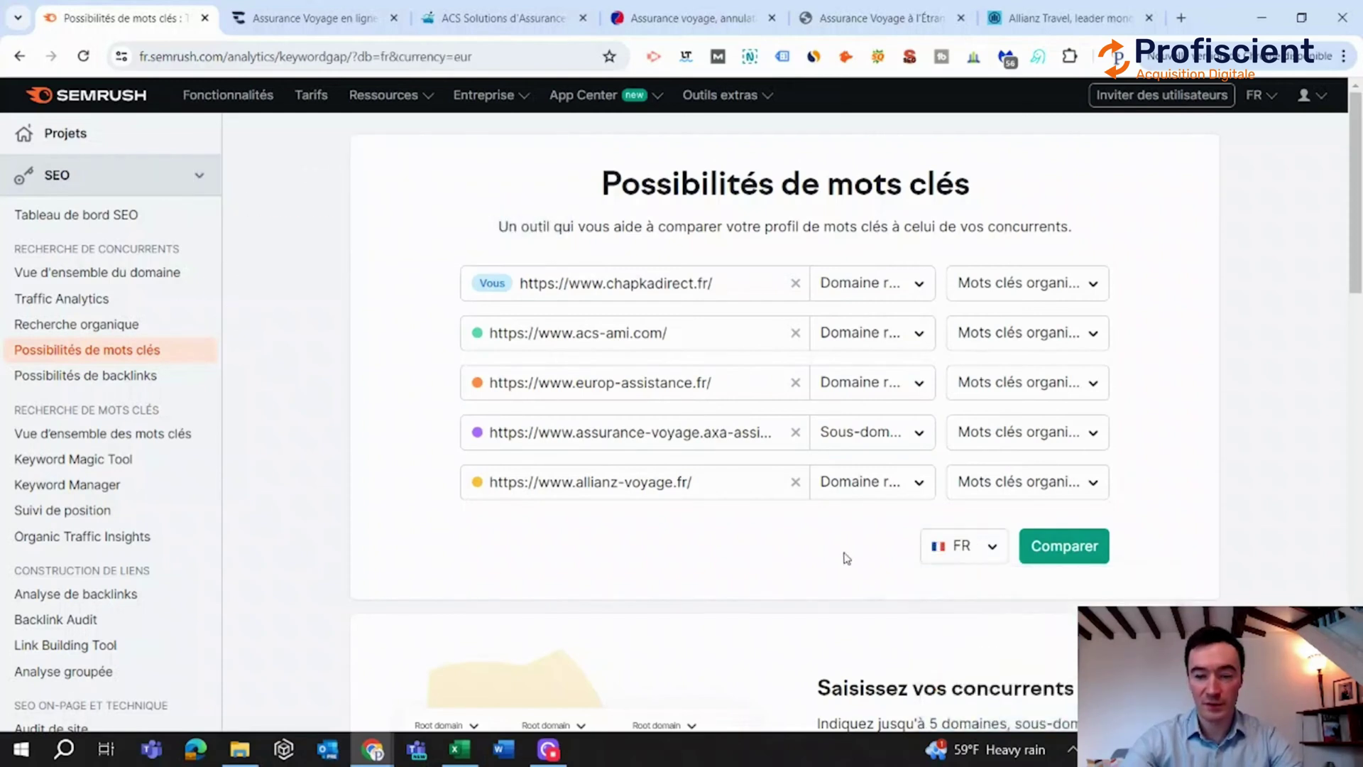
left_click(1051, 558)
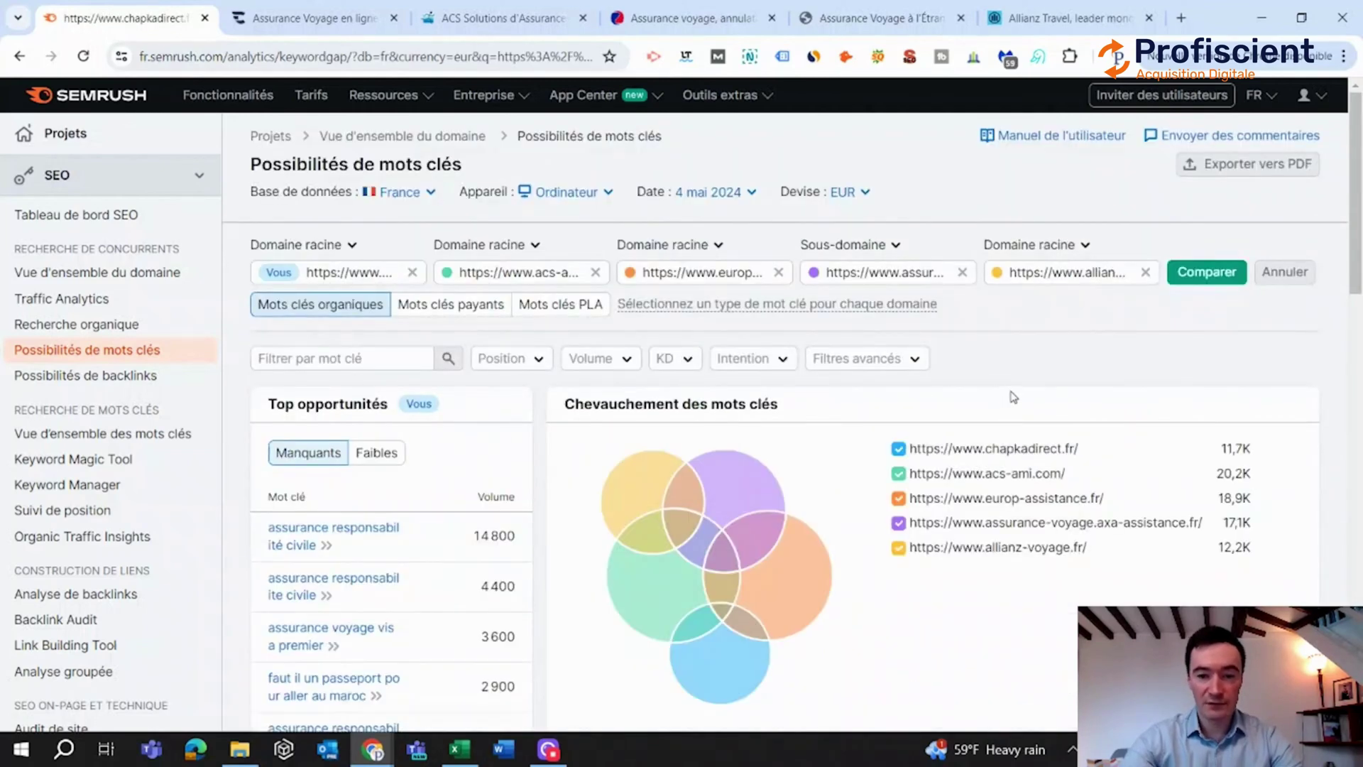
Step: Show all keywords of the compared domains in the keyword details table
scroll(1013, 398, "down", 2)
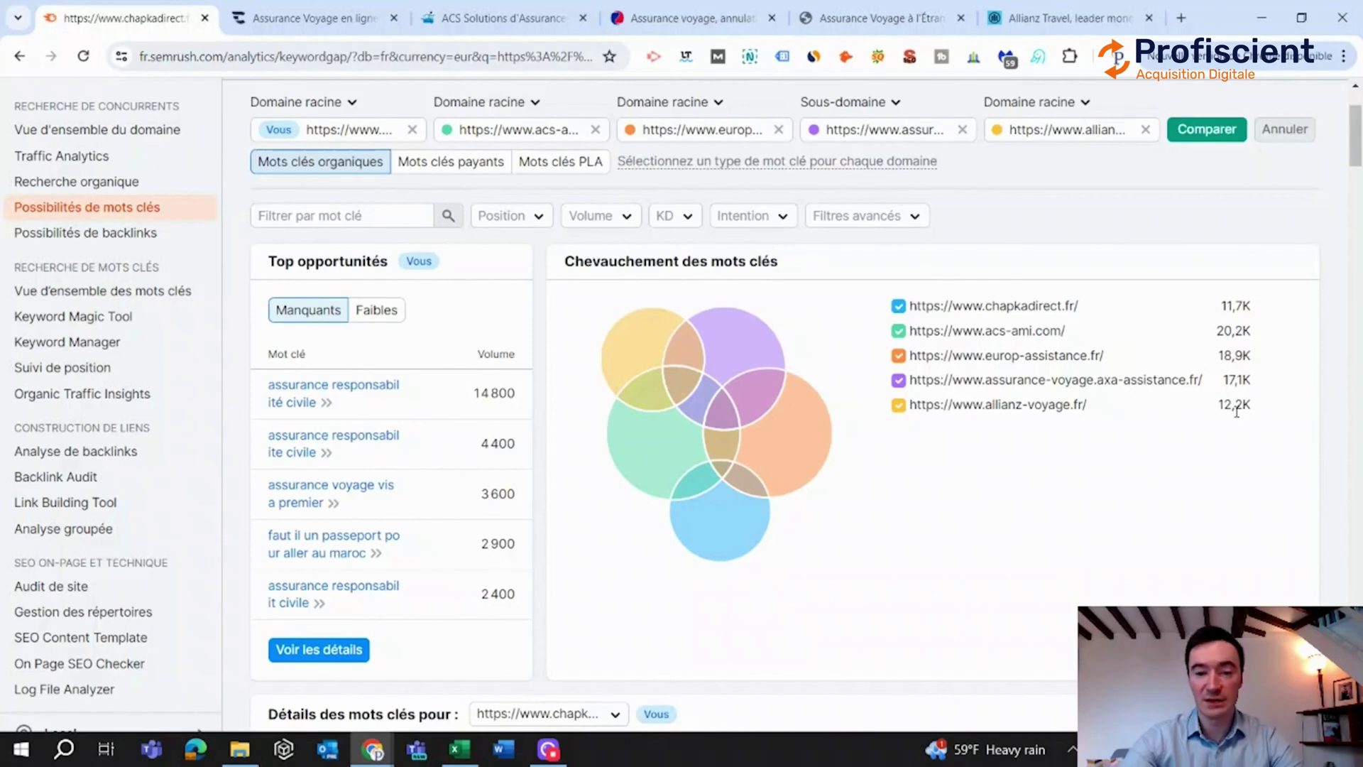
scroll(1237, 410, "down", 5)
scroll(1020, 381, "down", 2)
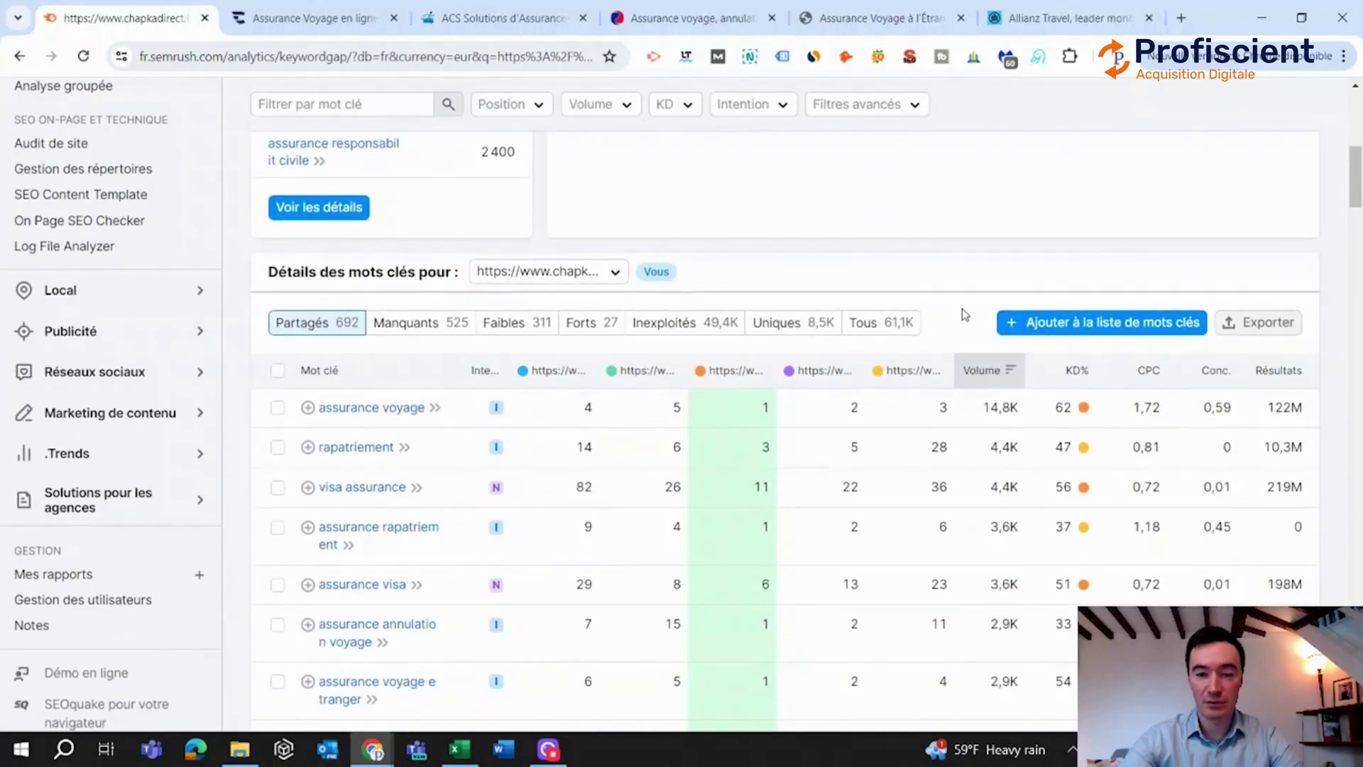
left_click(882, 330)
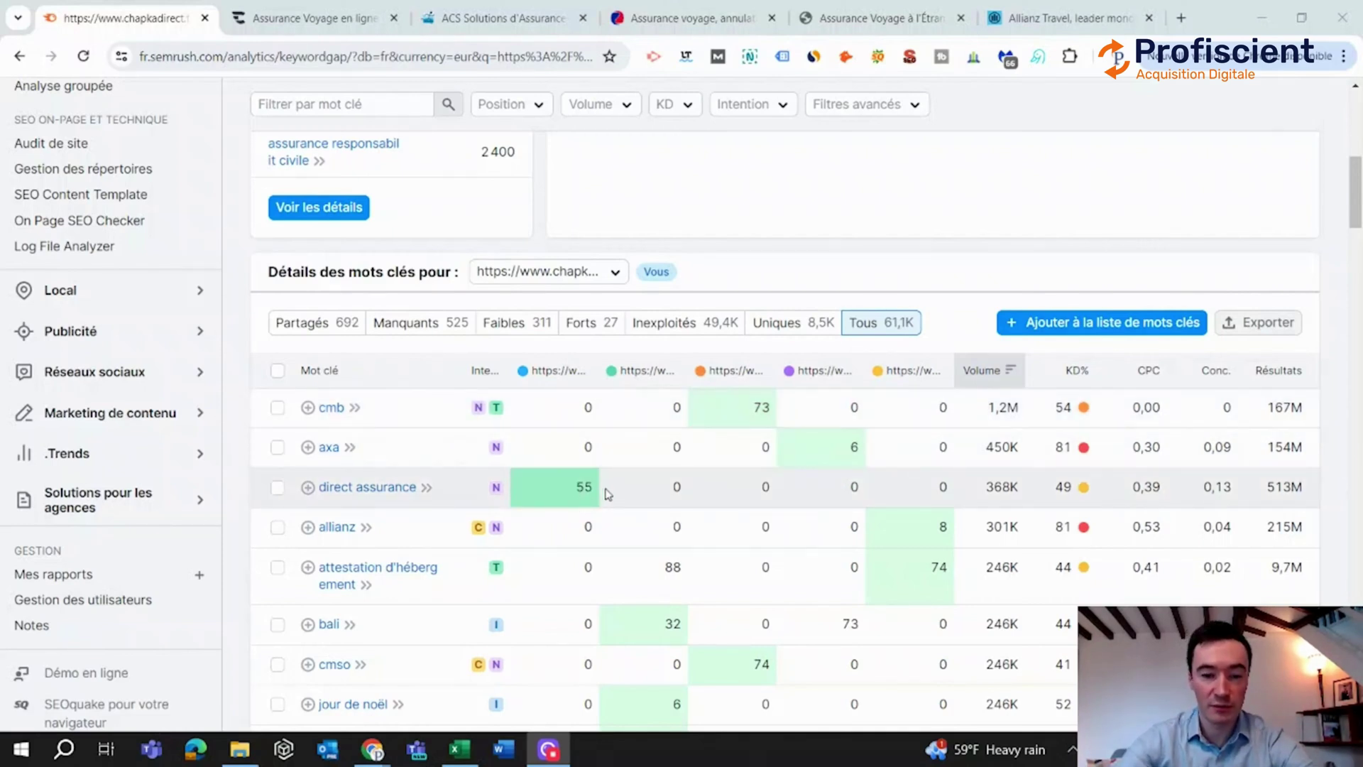
Step: Examine each domain's ranking positions, the search volumes and the keyword difficulty in the full keyword list
mouse_move(582, 488)
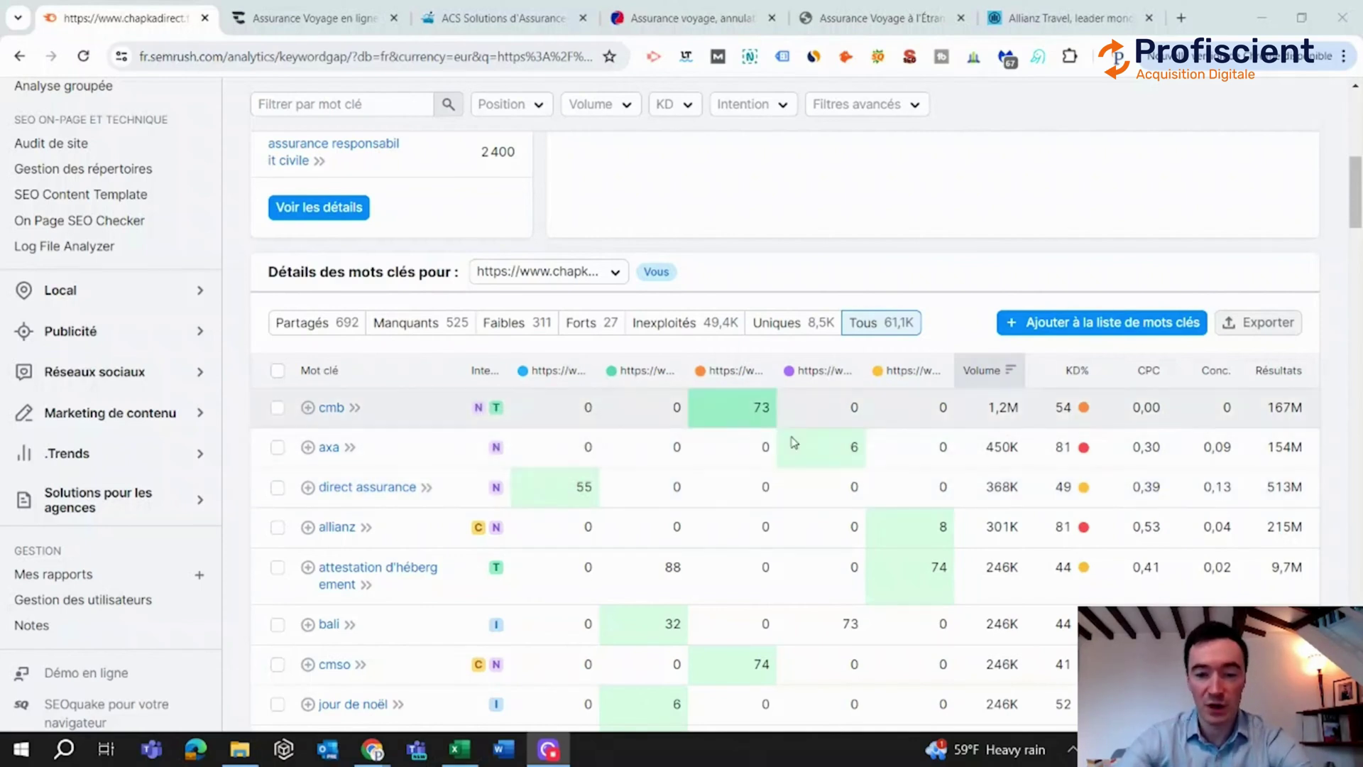
double_click(856, 446)
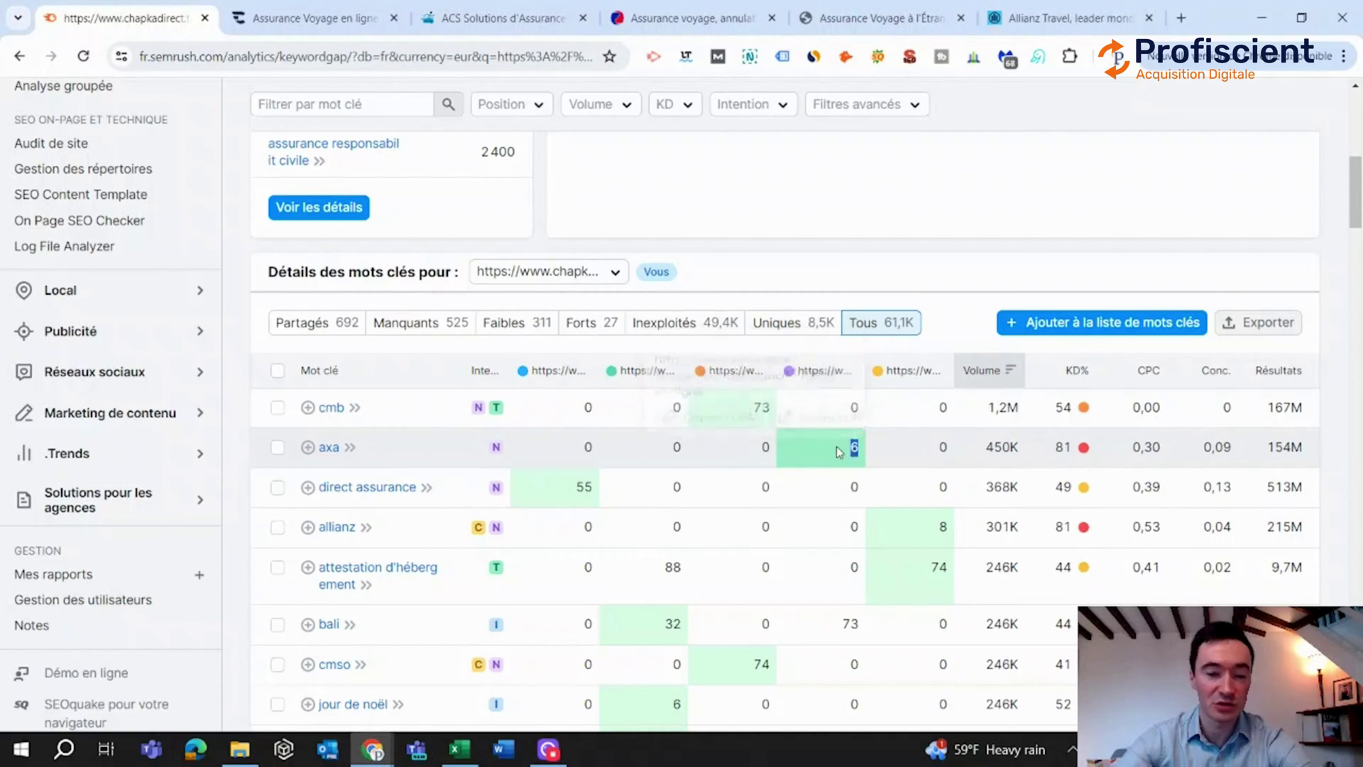
right_click(819, 502)
left_click(815, 543)
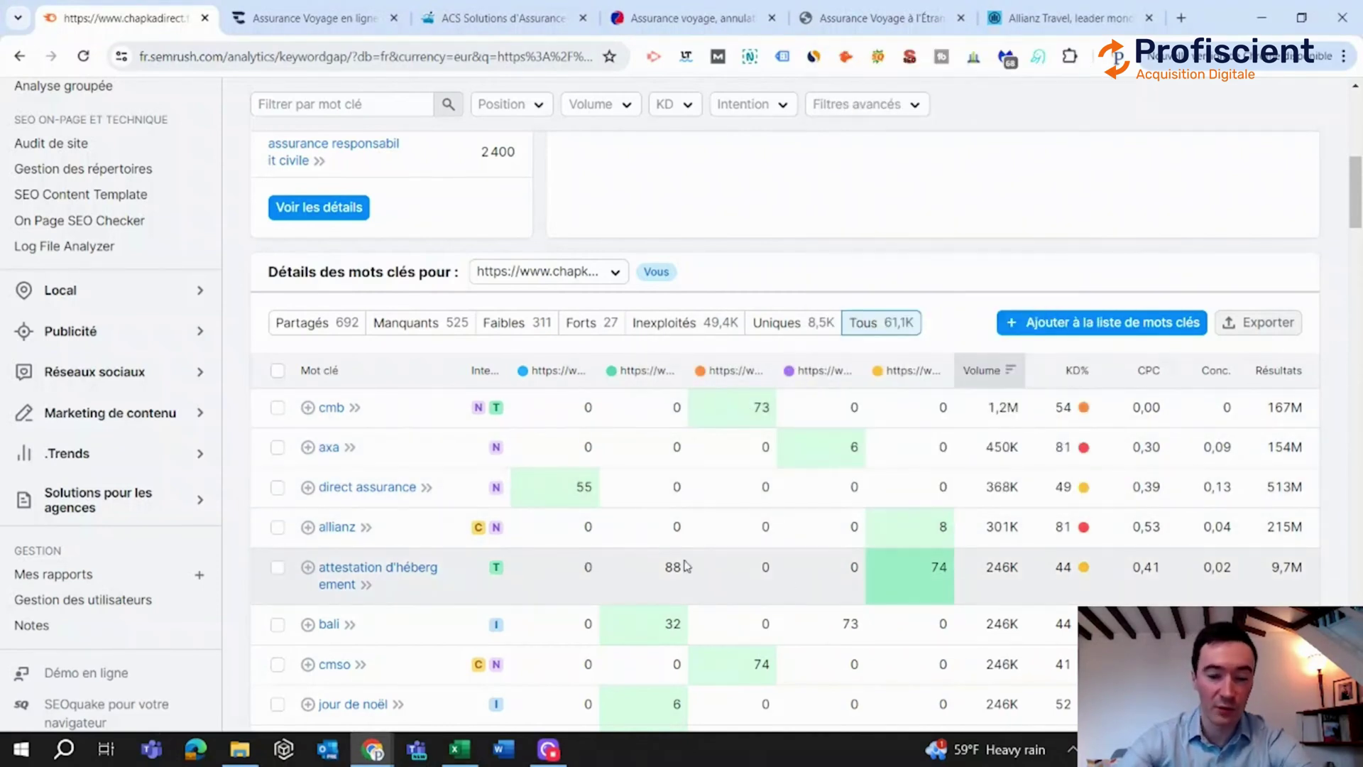
scroll(685, 566, "down", 1)
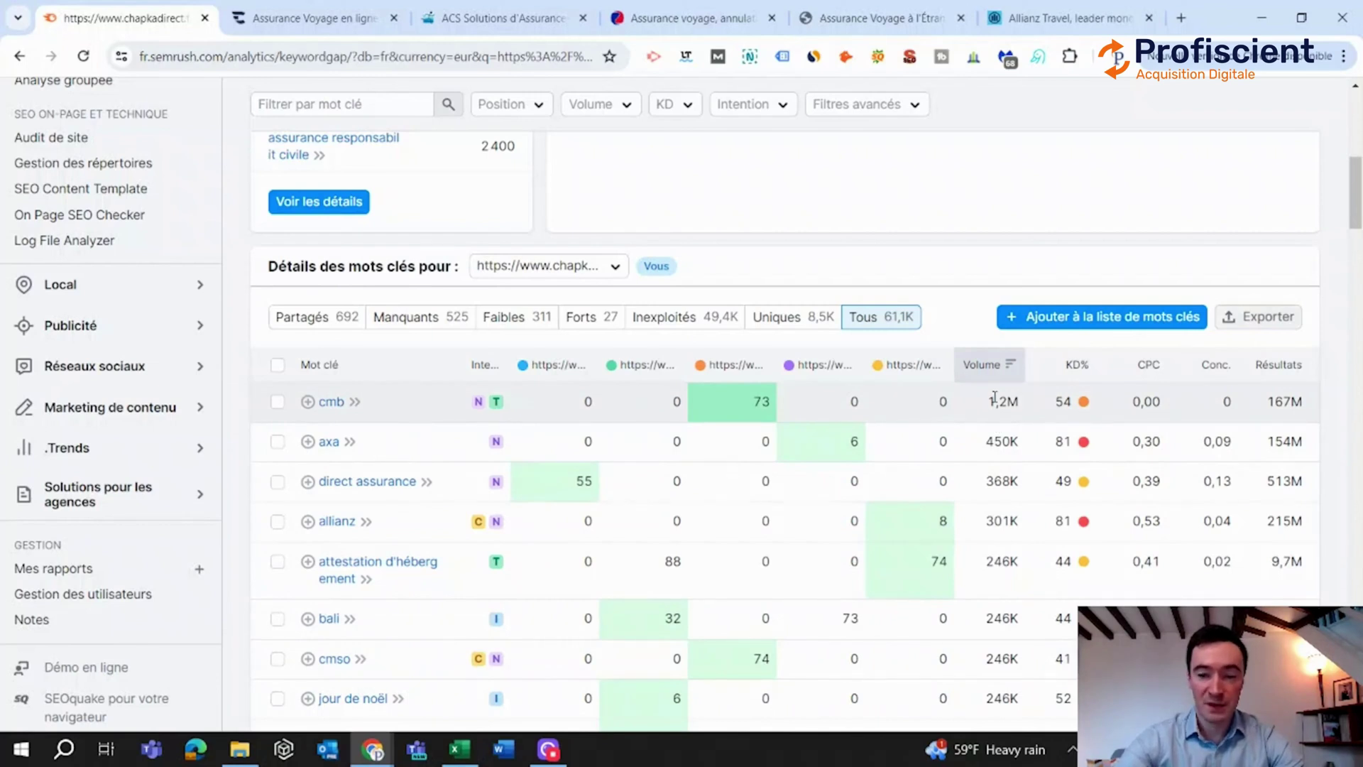
mouse_move(1085, 403)
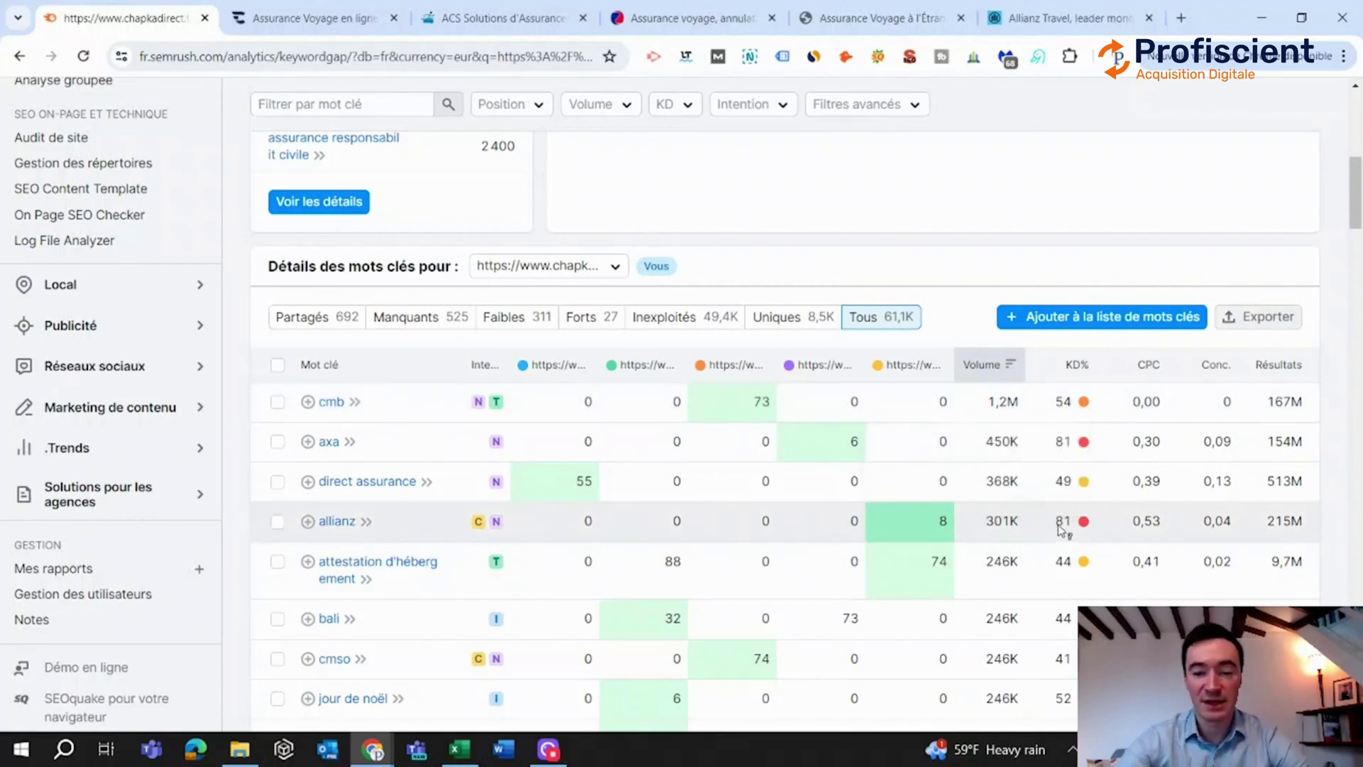
mouse_move(1063, 526)
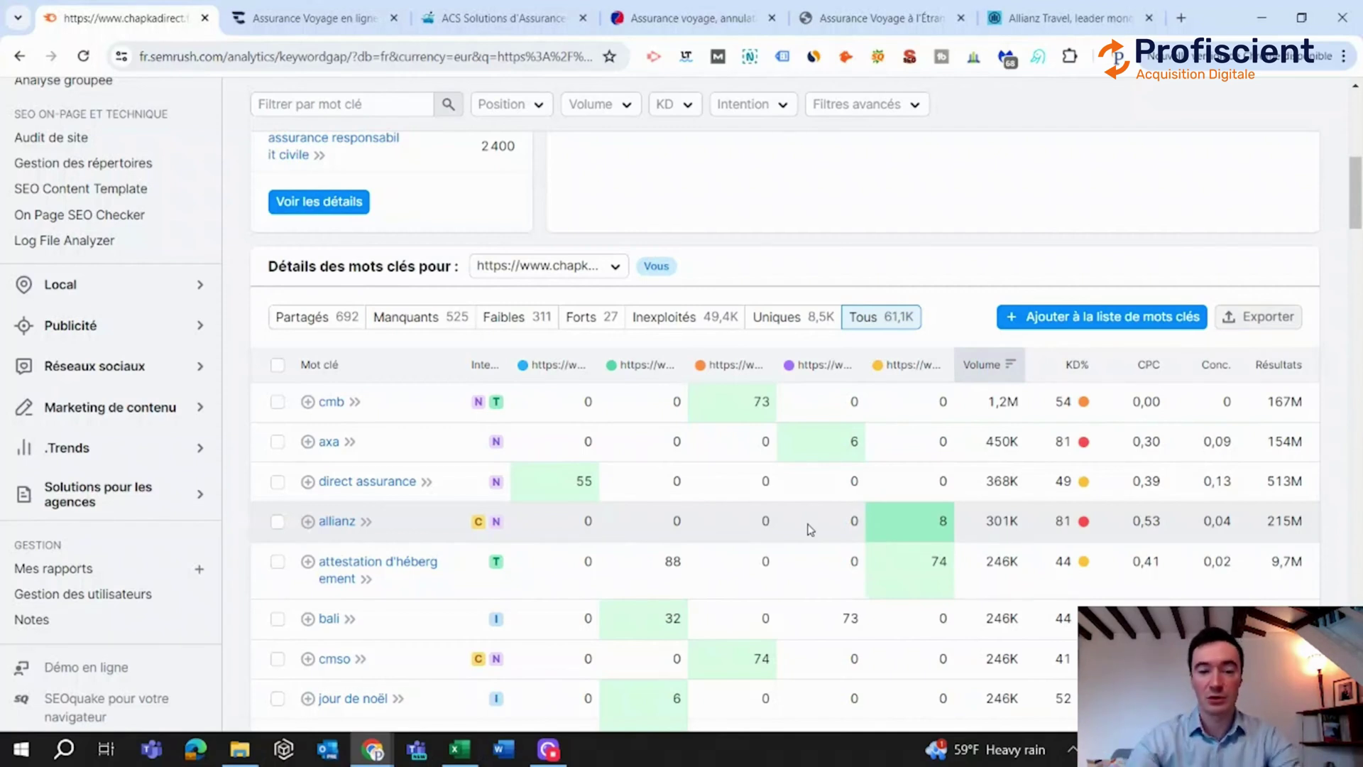
Step: Check the export options and row limit for the full keyword list, and close them without exporting
key("alt+Tab")
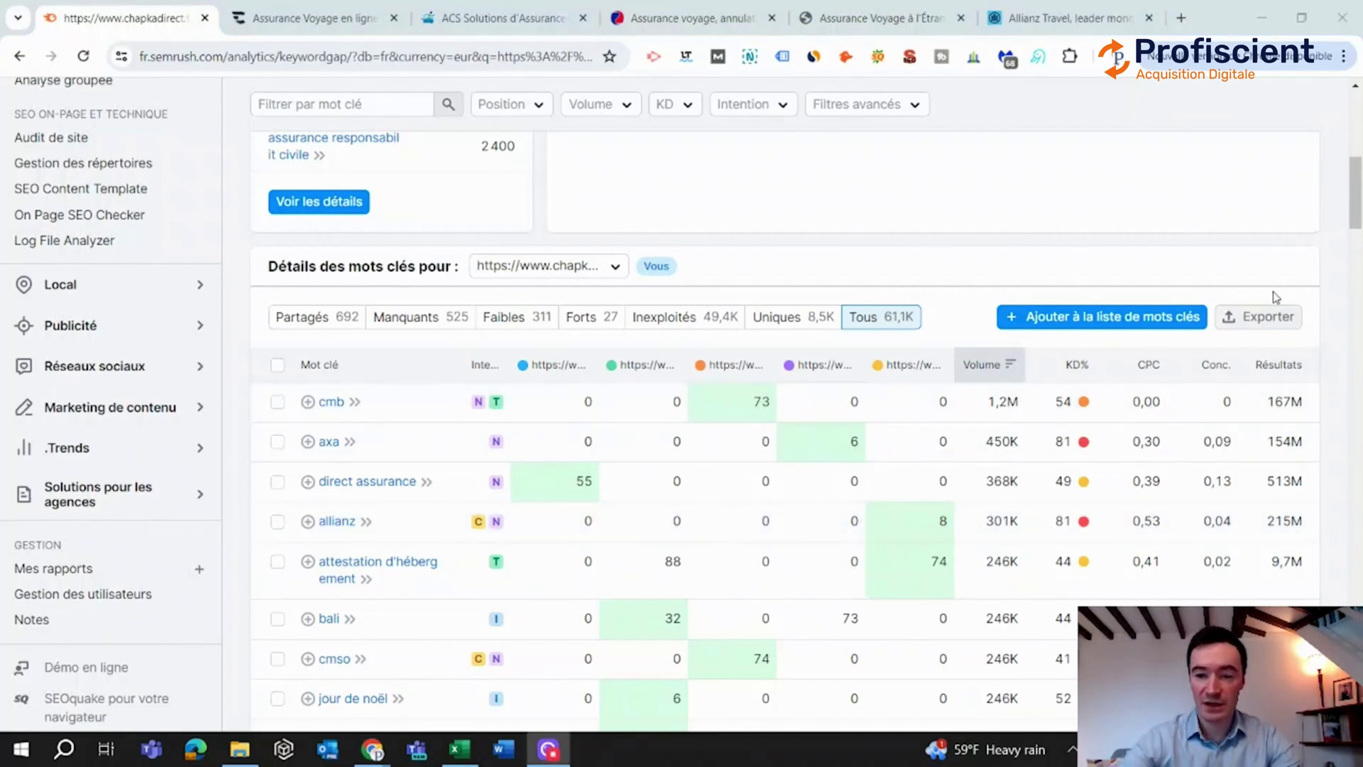
left_click(1270, 319)
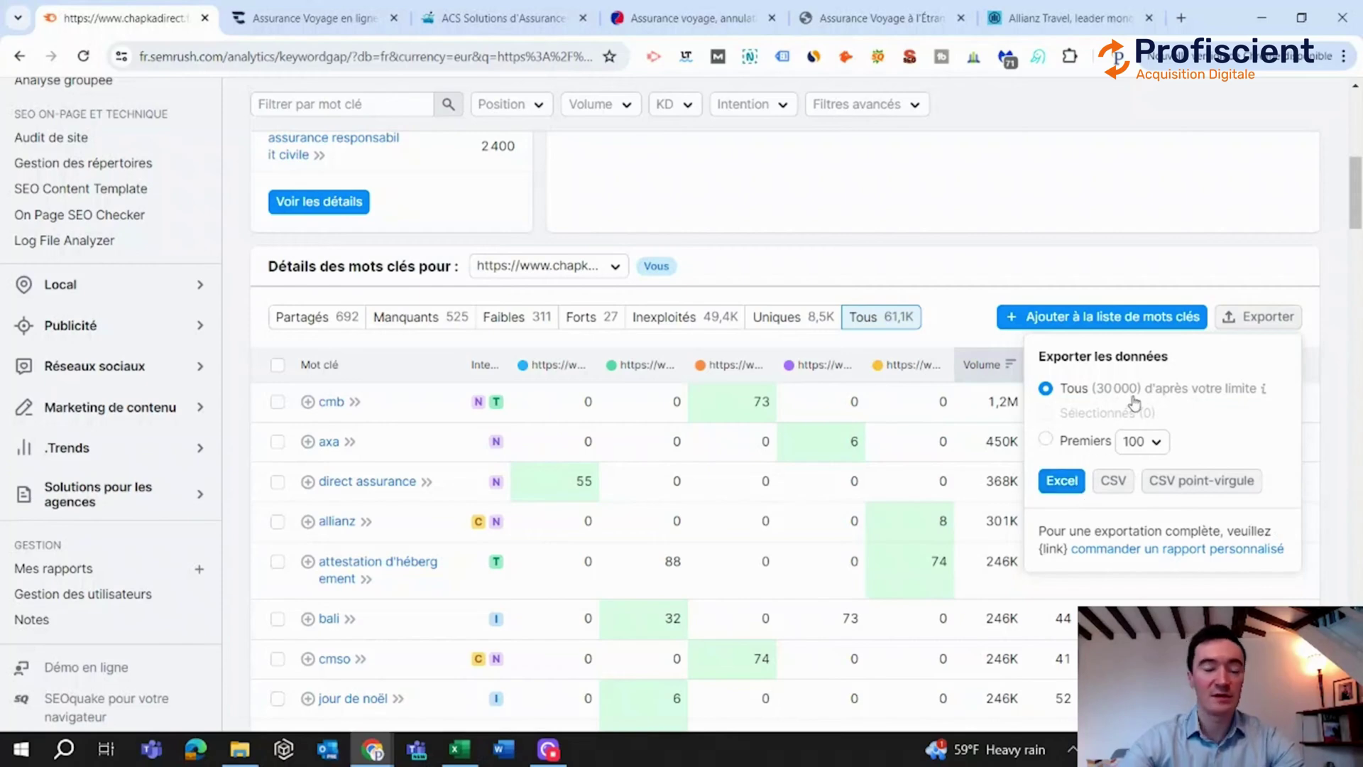
left_click(906, 250)
Step: Filter the keywords by a custom search volume range of 1 to 90
scroll(906, 249, "up", 5)
scroll(907, 249, "up", 3)
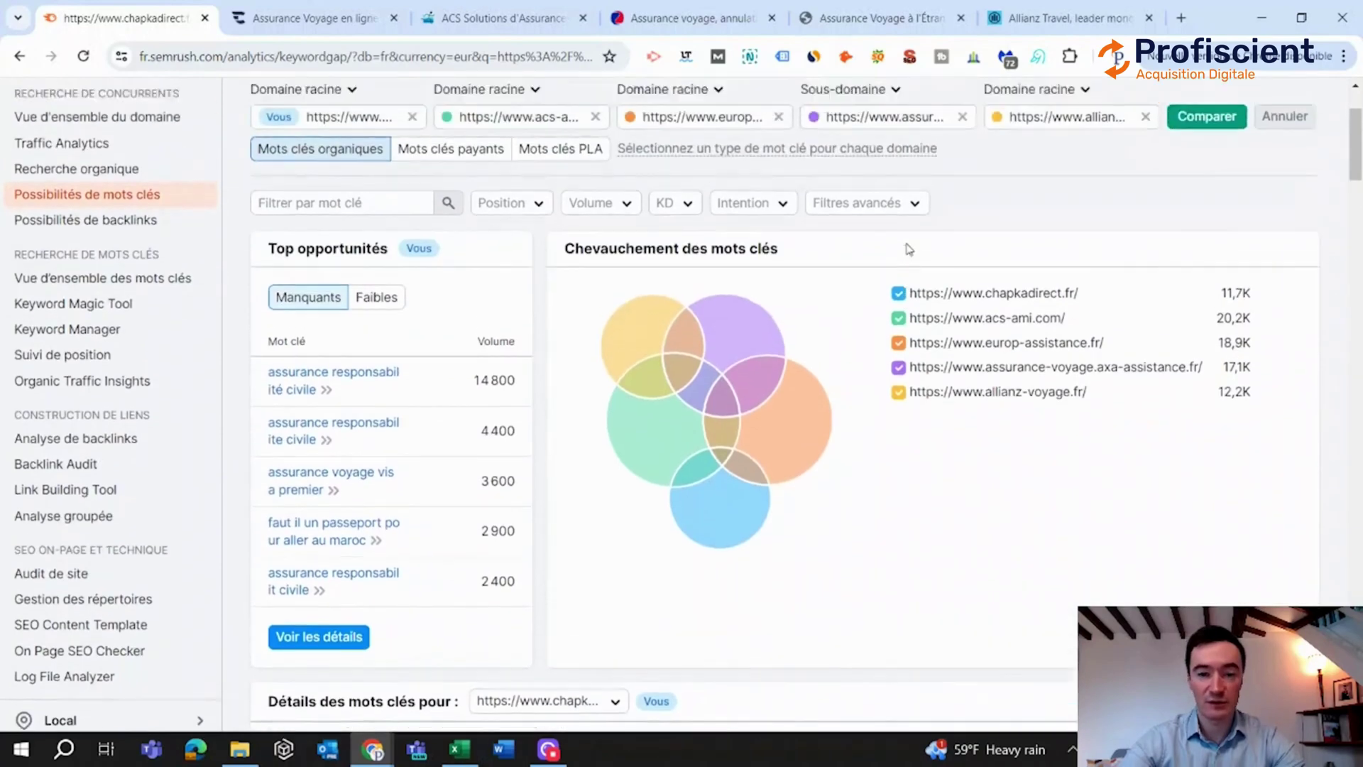
left_click(628, 331)
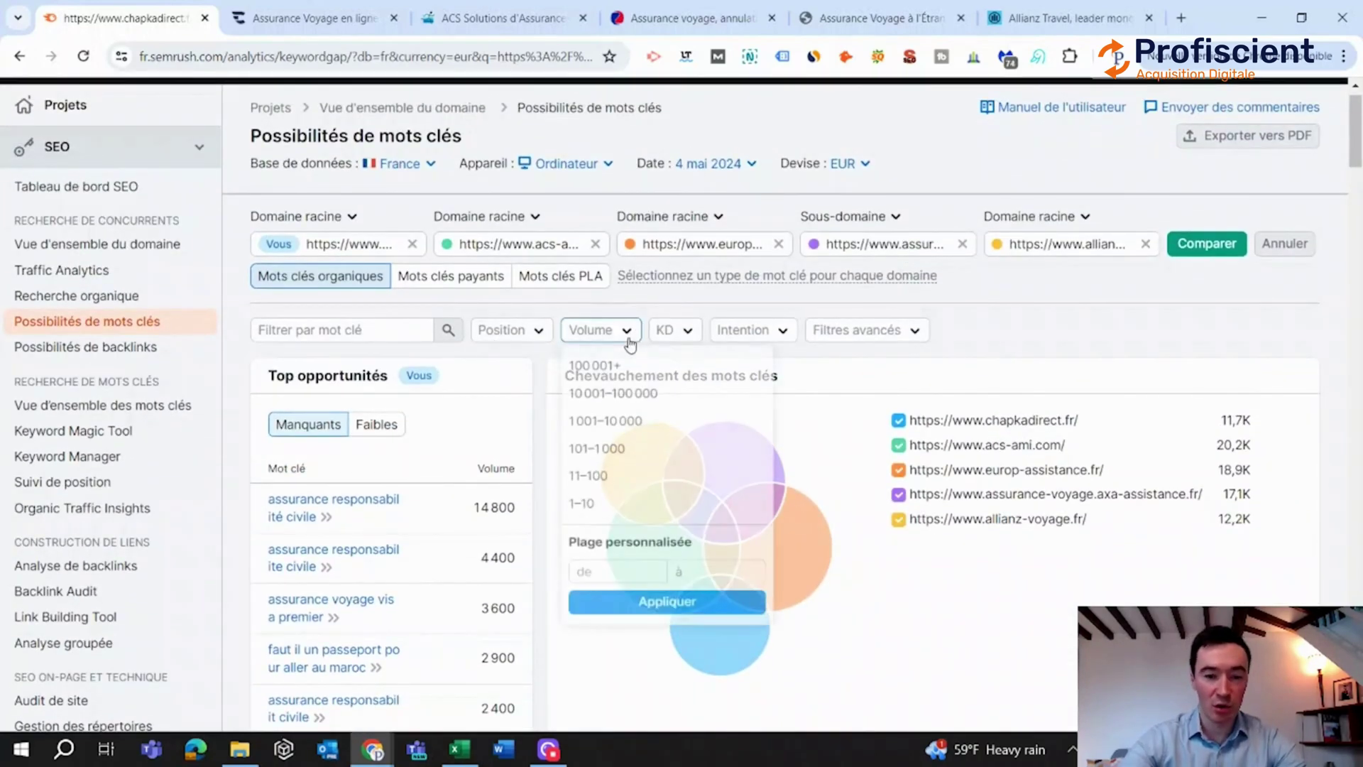
left_click(604, 575)
type("1")
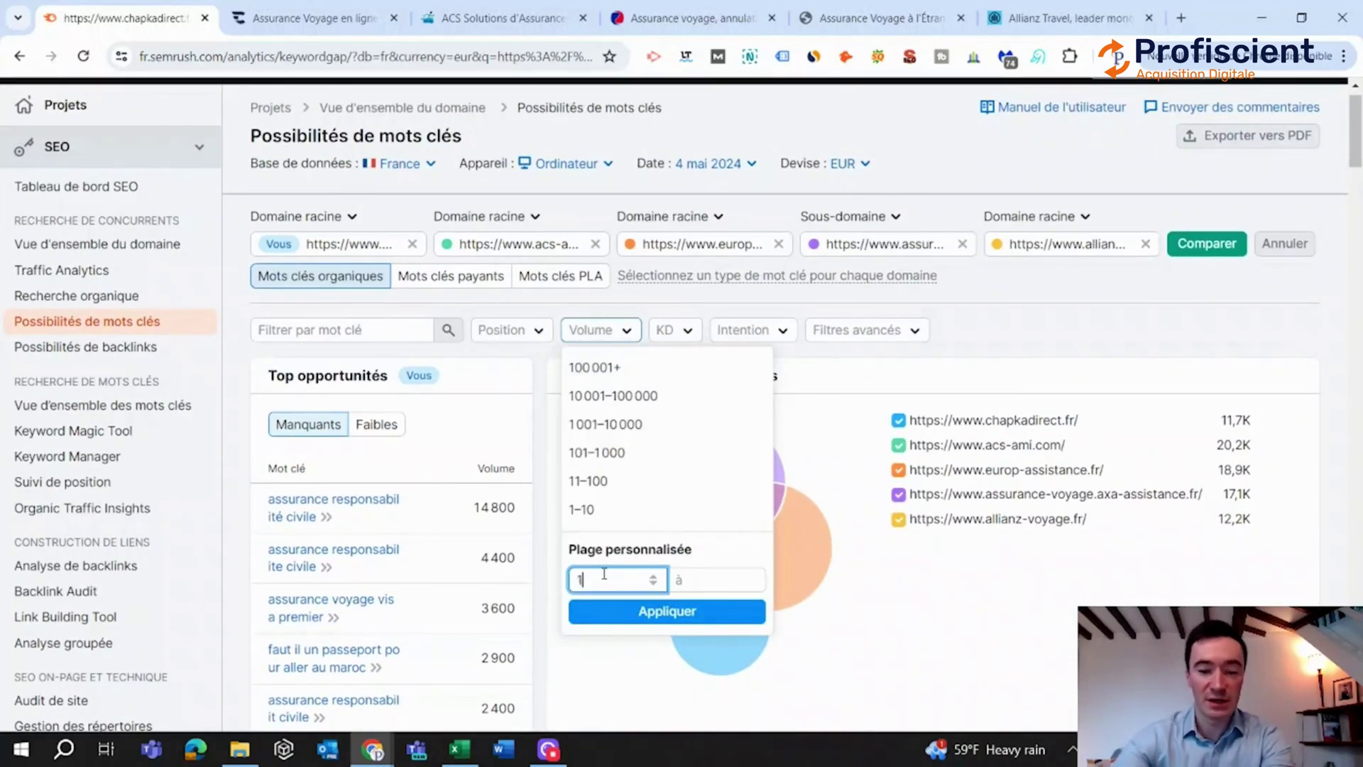
left_click(705, 579)
type("90")
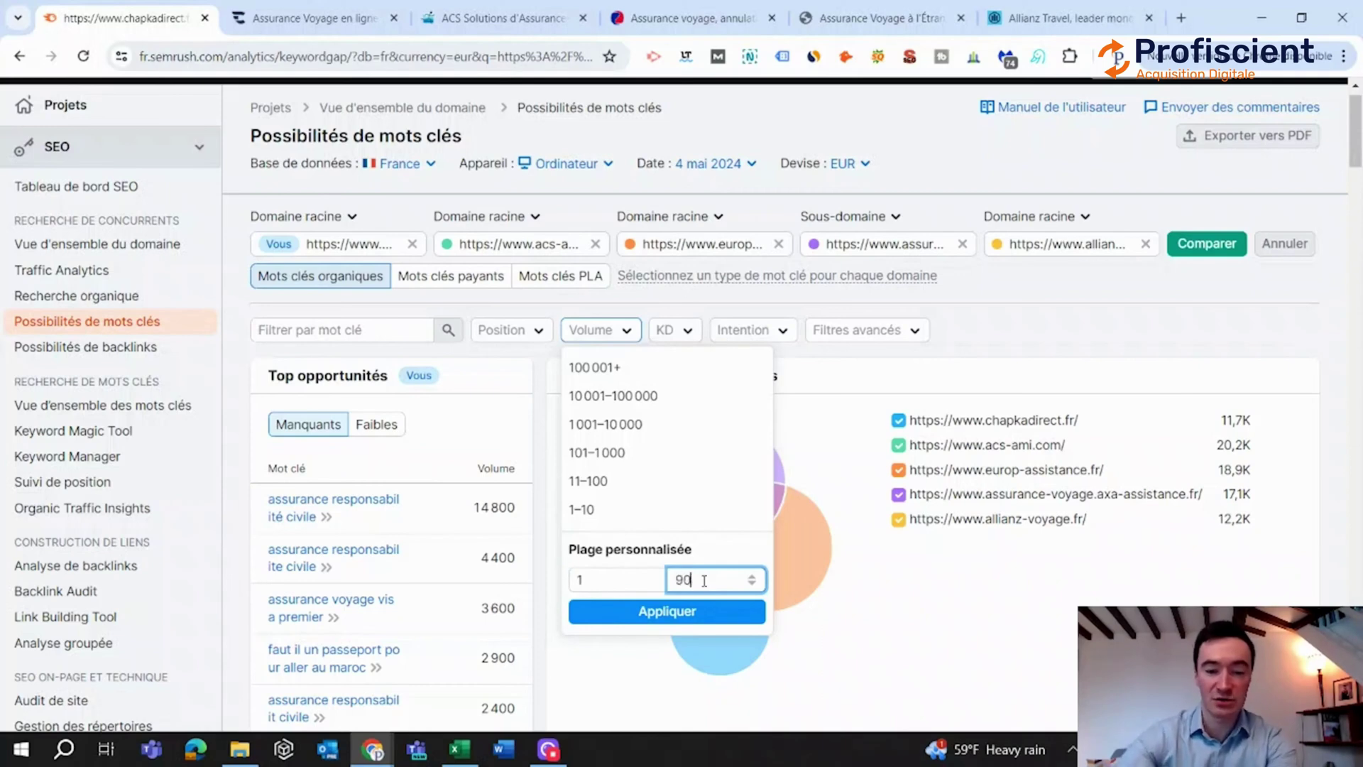
left_click(663, 615)
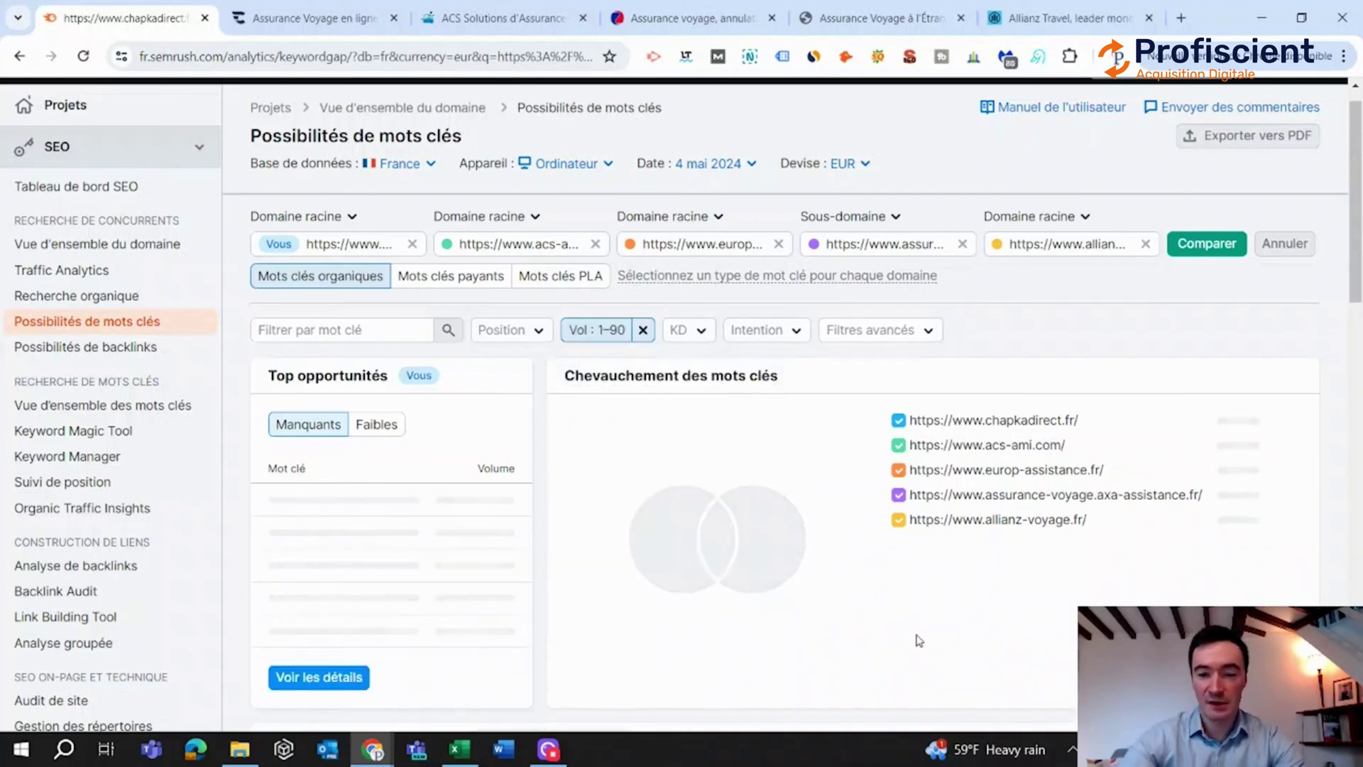
Step: Export all keywords in the 1 to 90 volume range to an Excel file
scroll(944, 648, "down", 5)
scroll(945, 648, "down", 1)
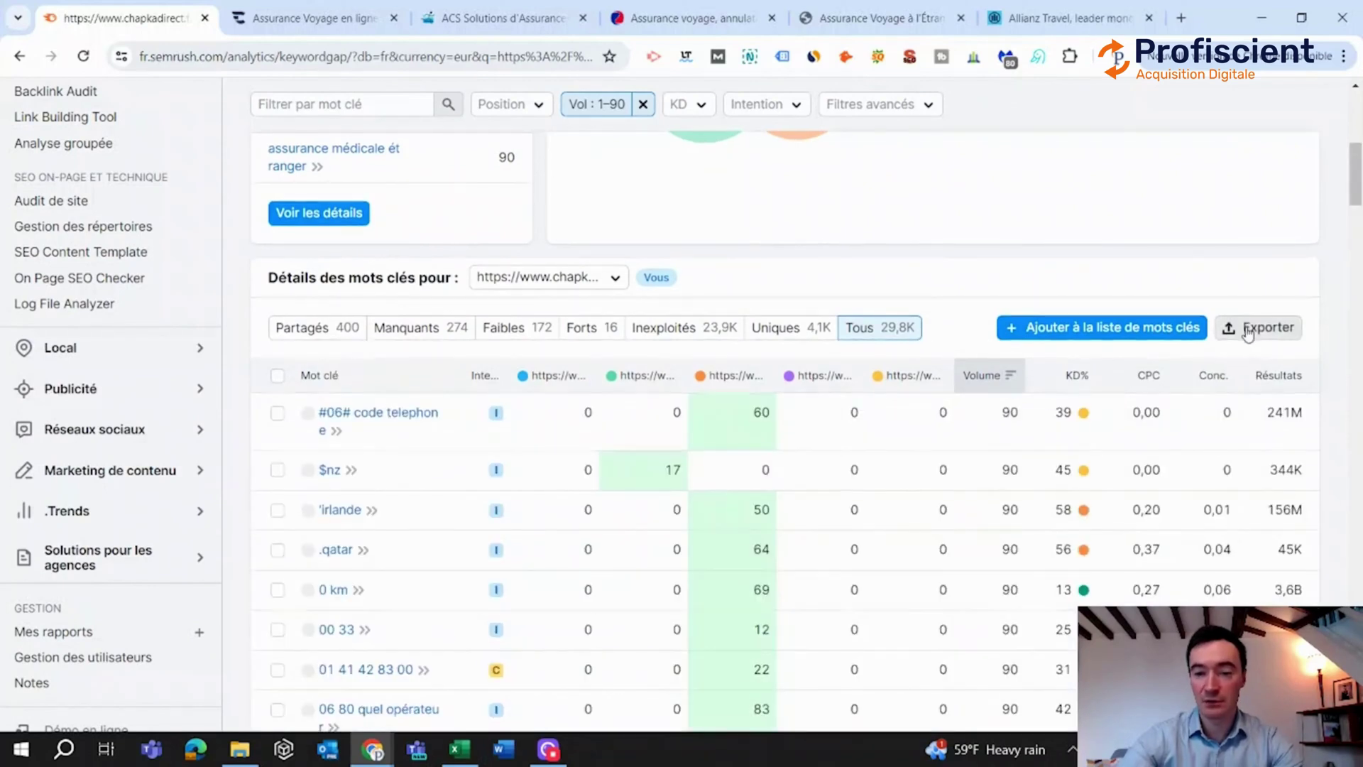
left_click(1251, 327)
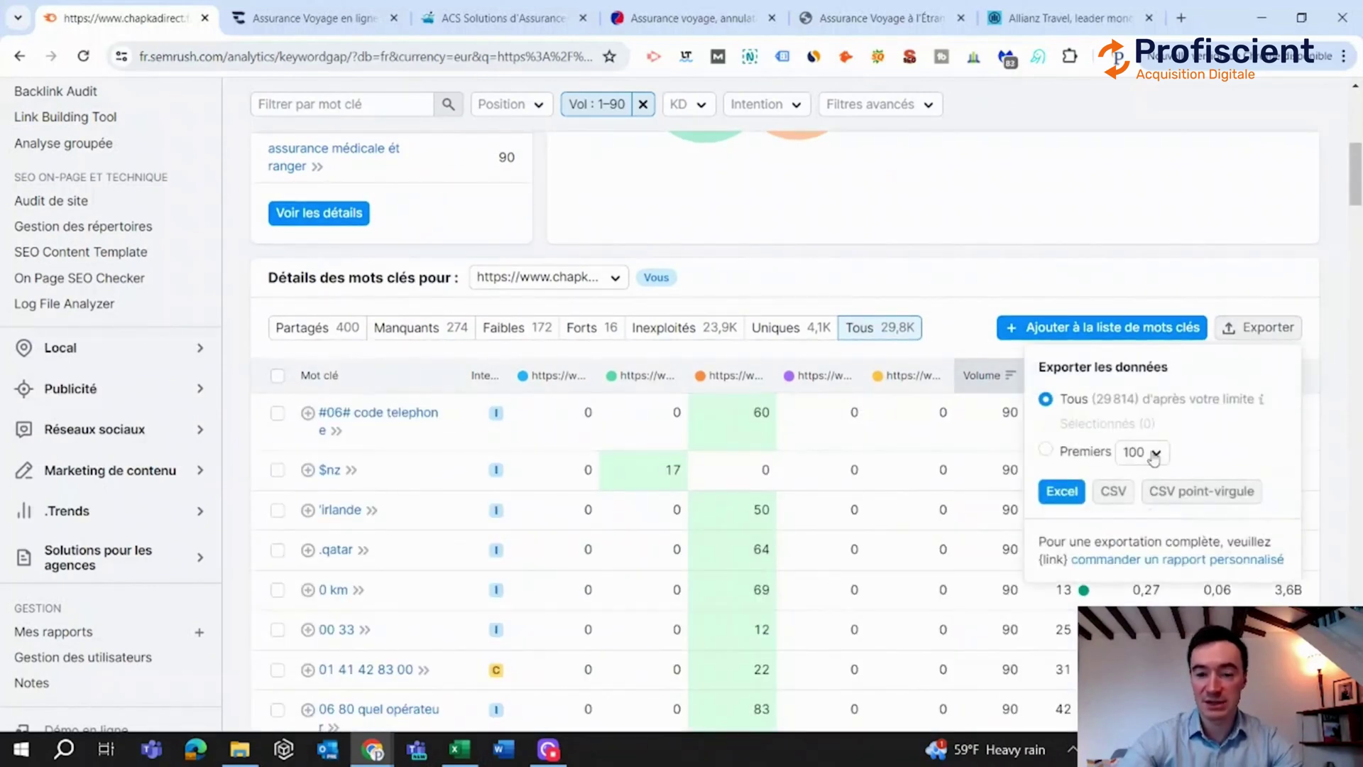
left_click(1073, 497)
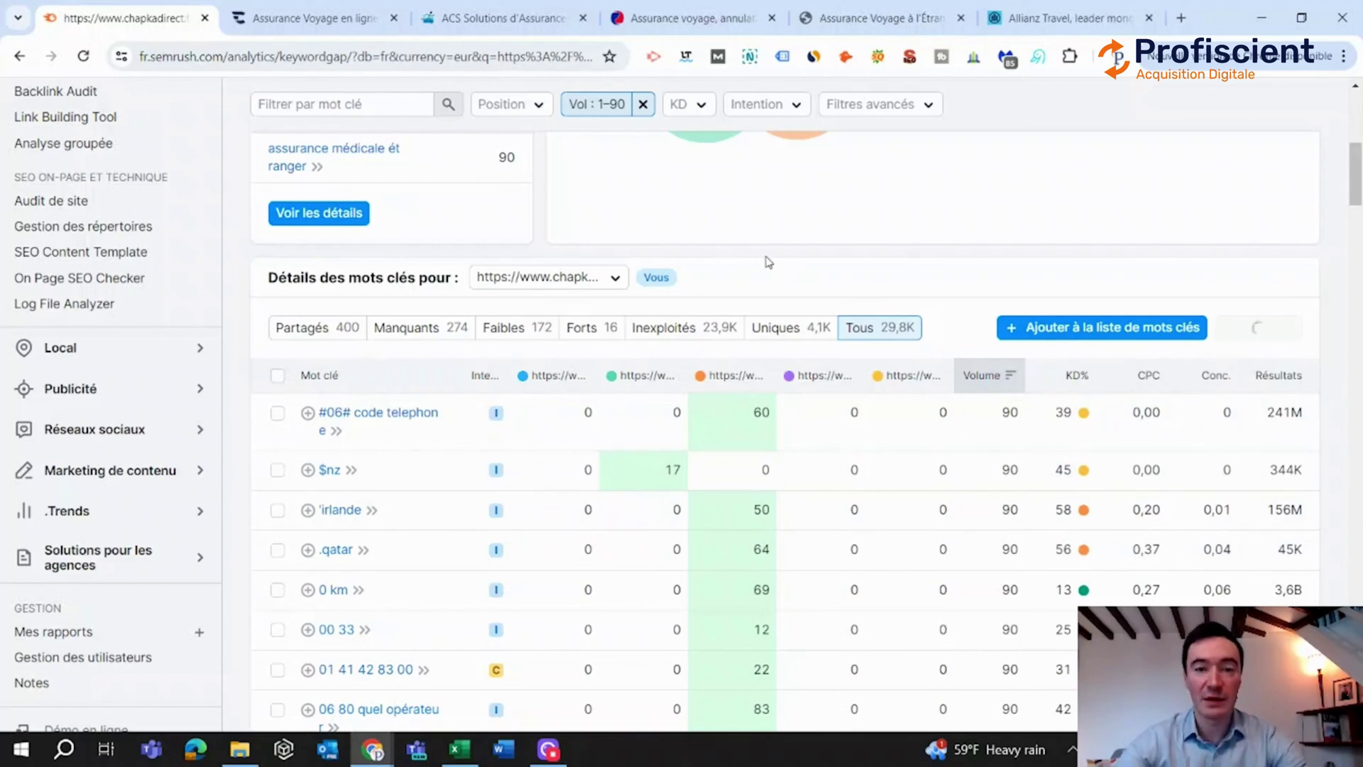
Step: Change the keyword volume filter to a custom range of 91 to 150 and bring up the filtered keyword details
scroll(765, 261, "up", 8)
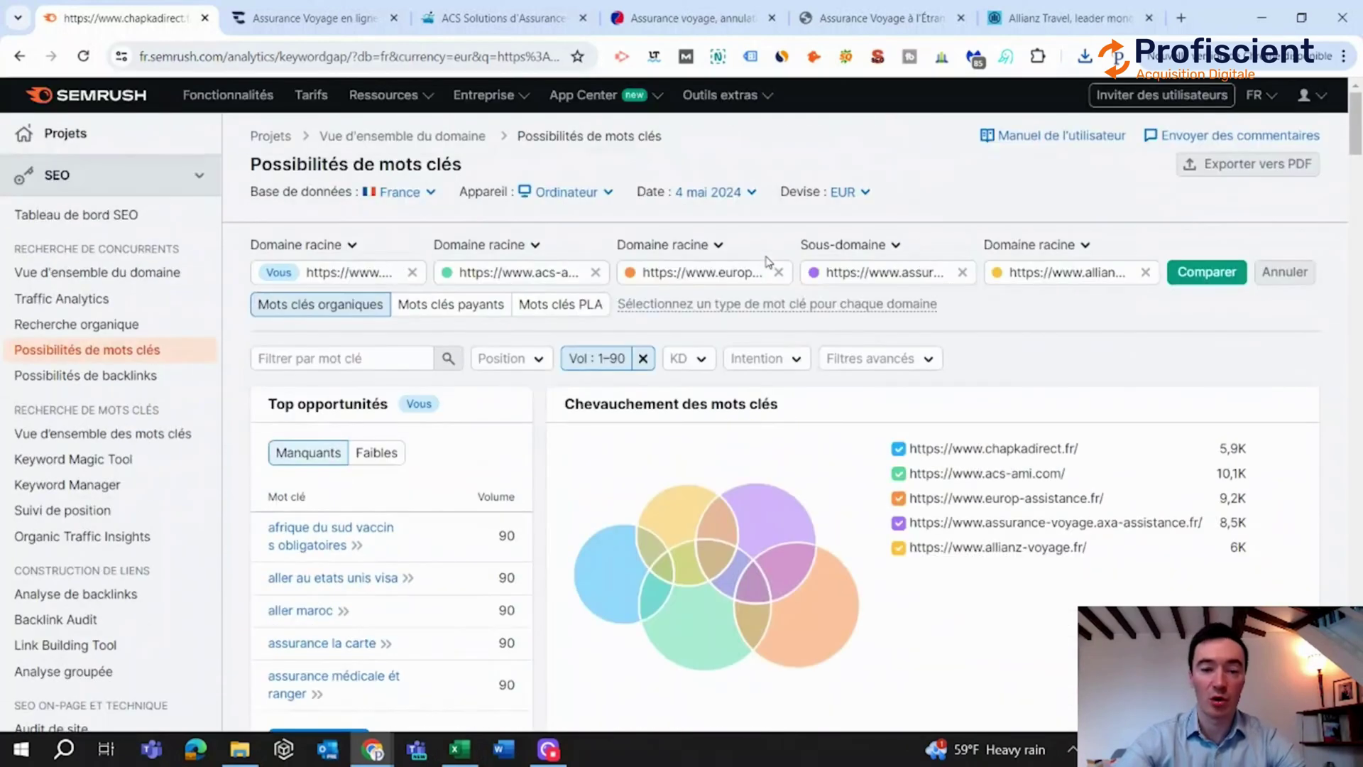
left_click(595, 364)
left_click(602, 608)
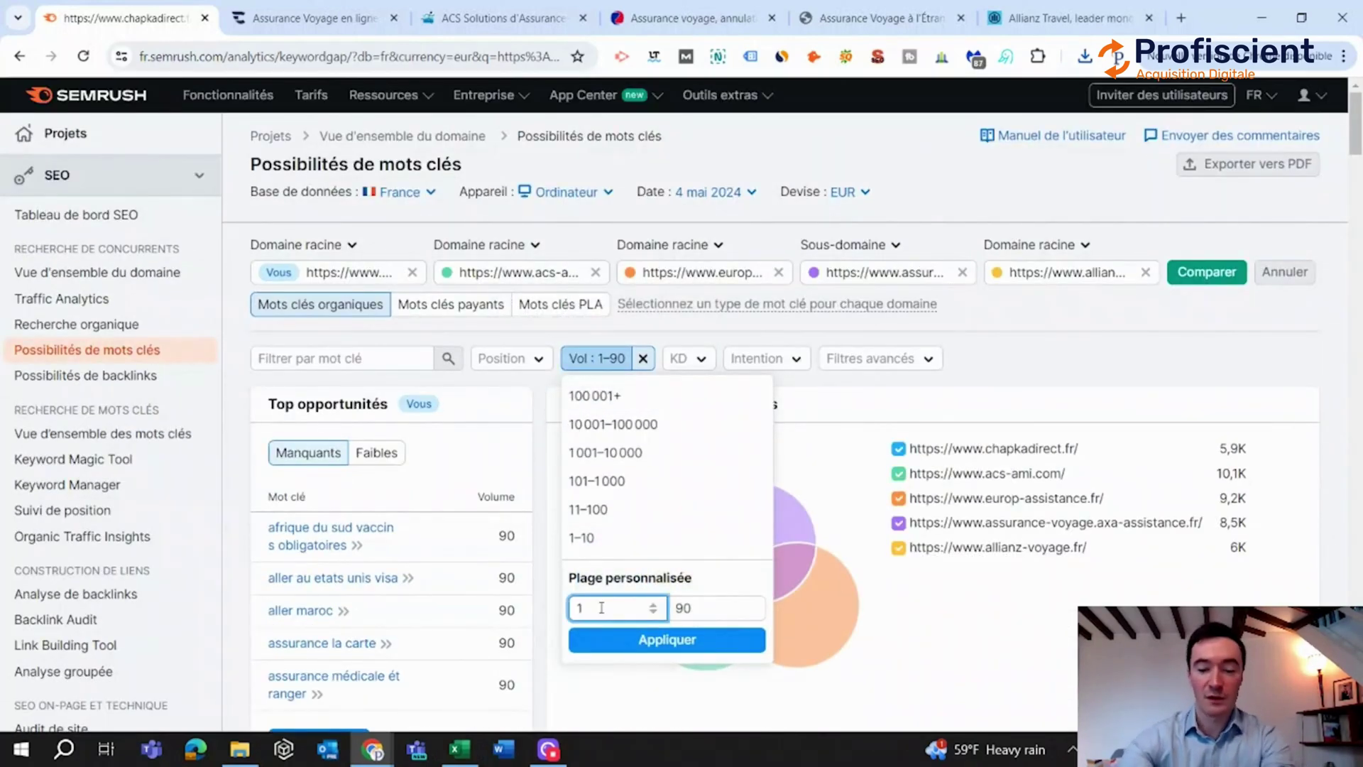
key("BackSpace")
type("91")
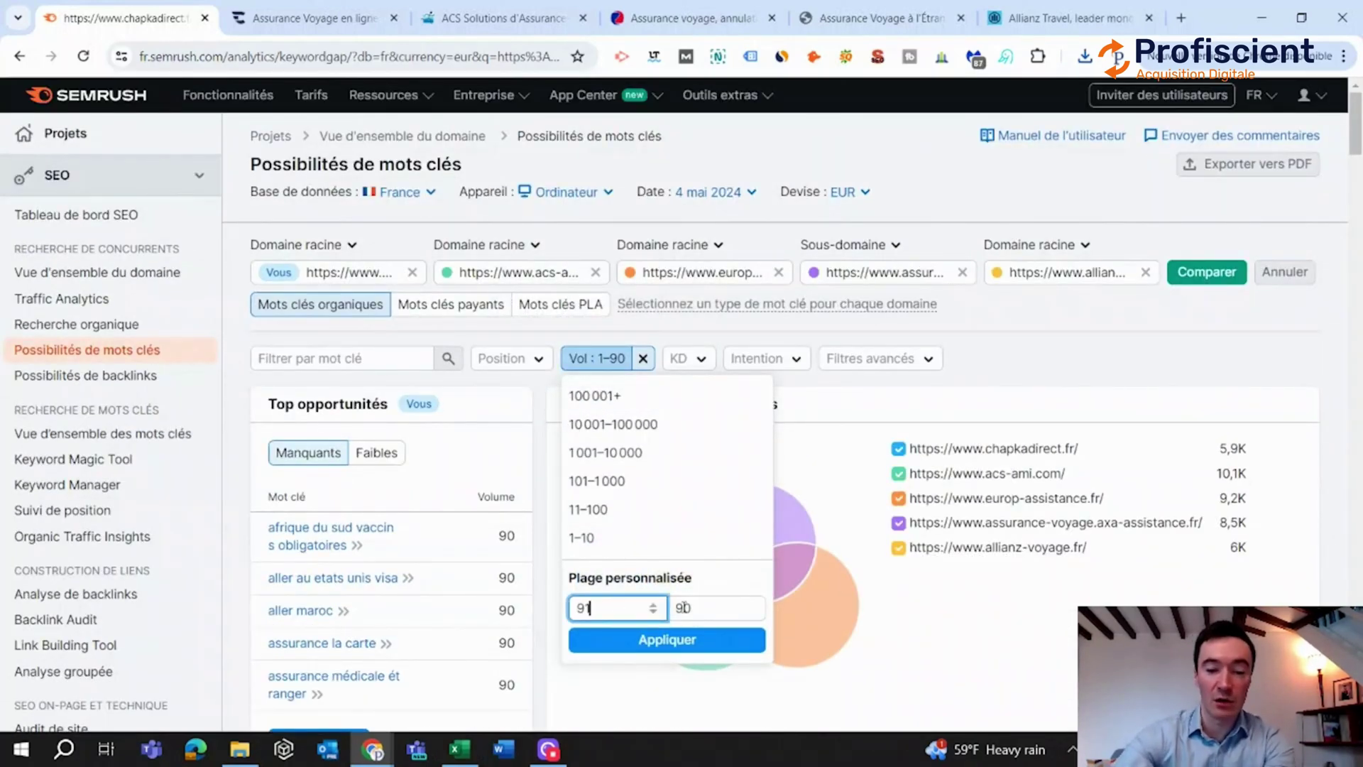
key("Tab")
type("150")
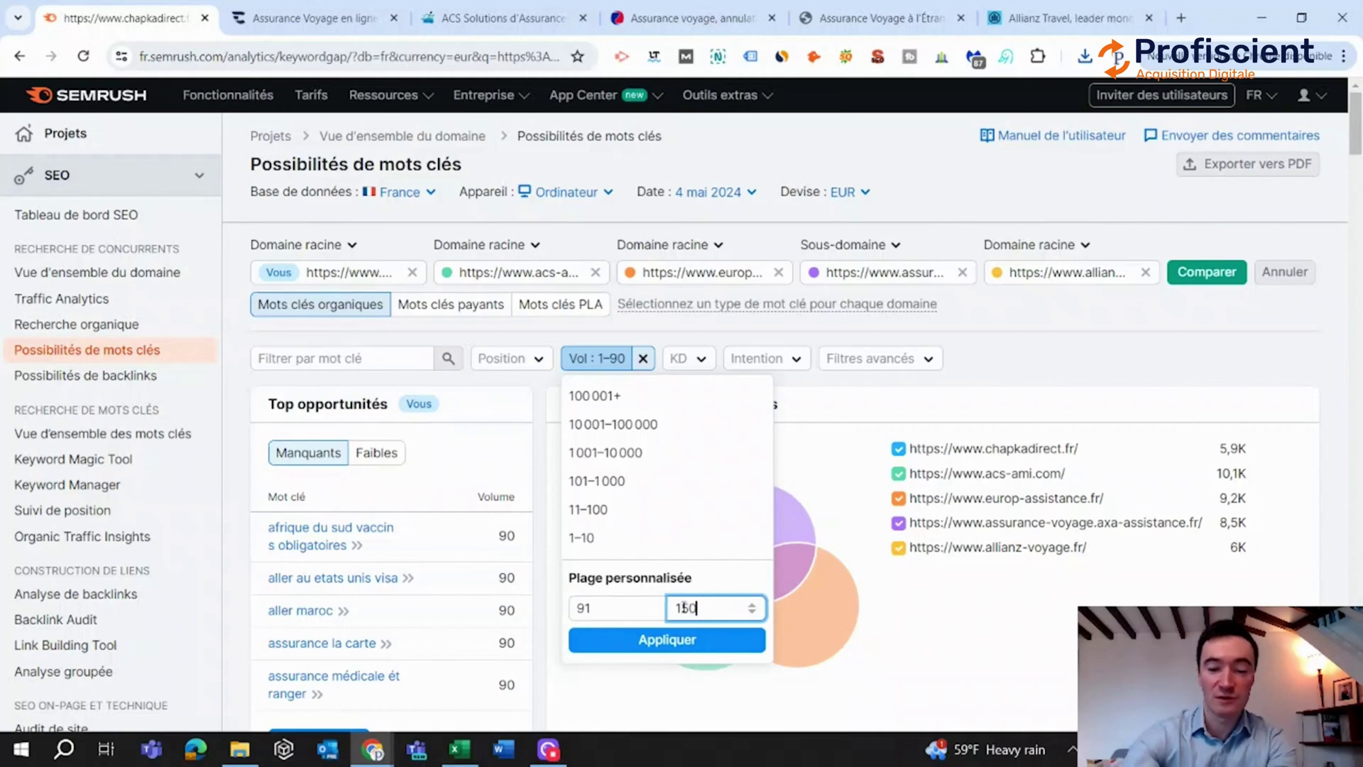
left_click(667, 643)
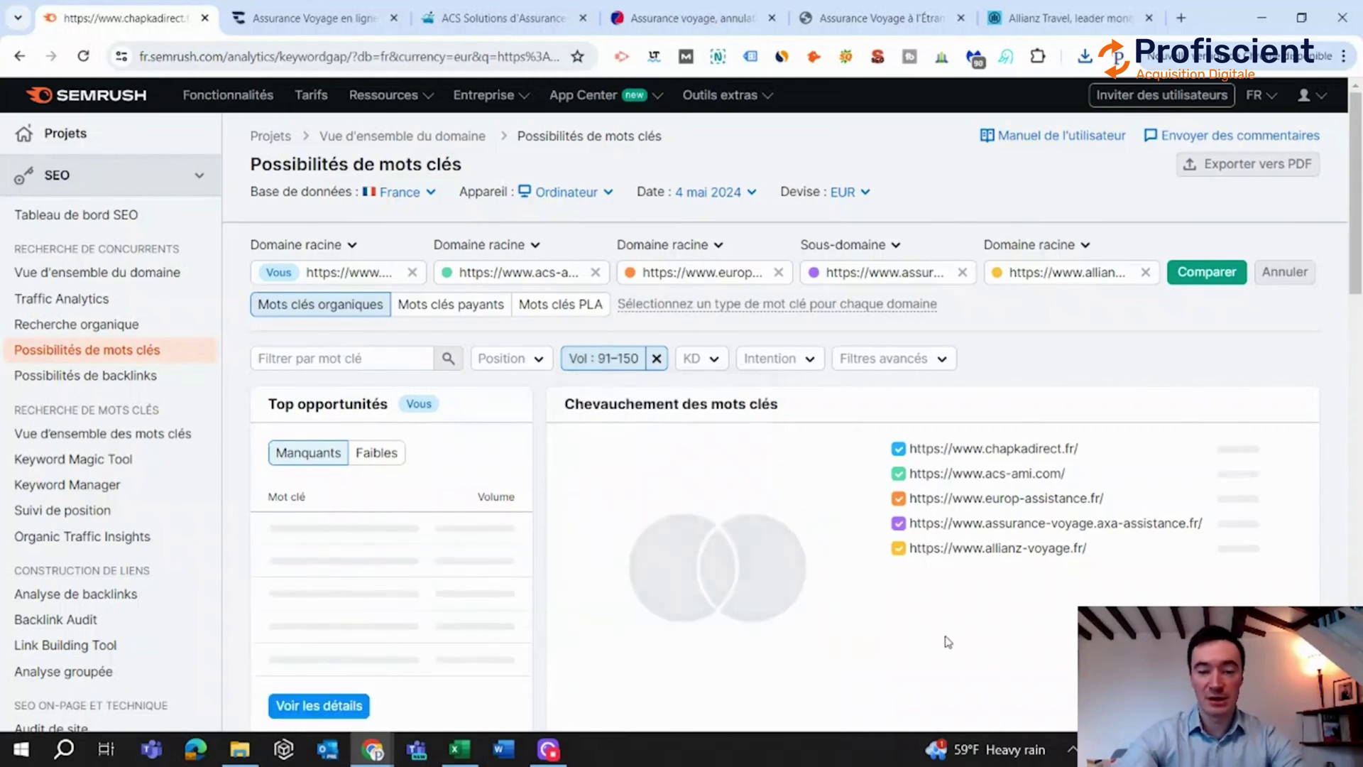
scroll(948, 642, "down", 3)
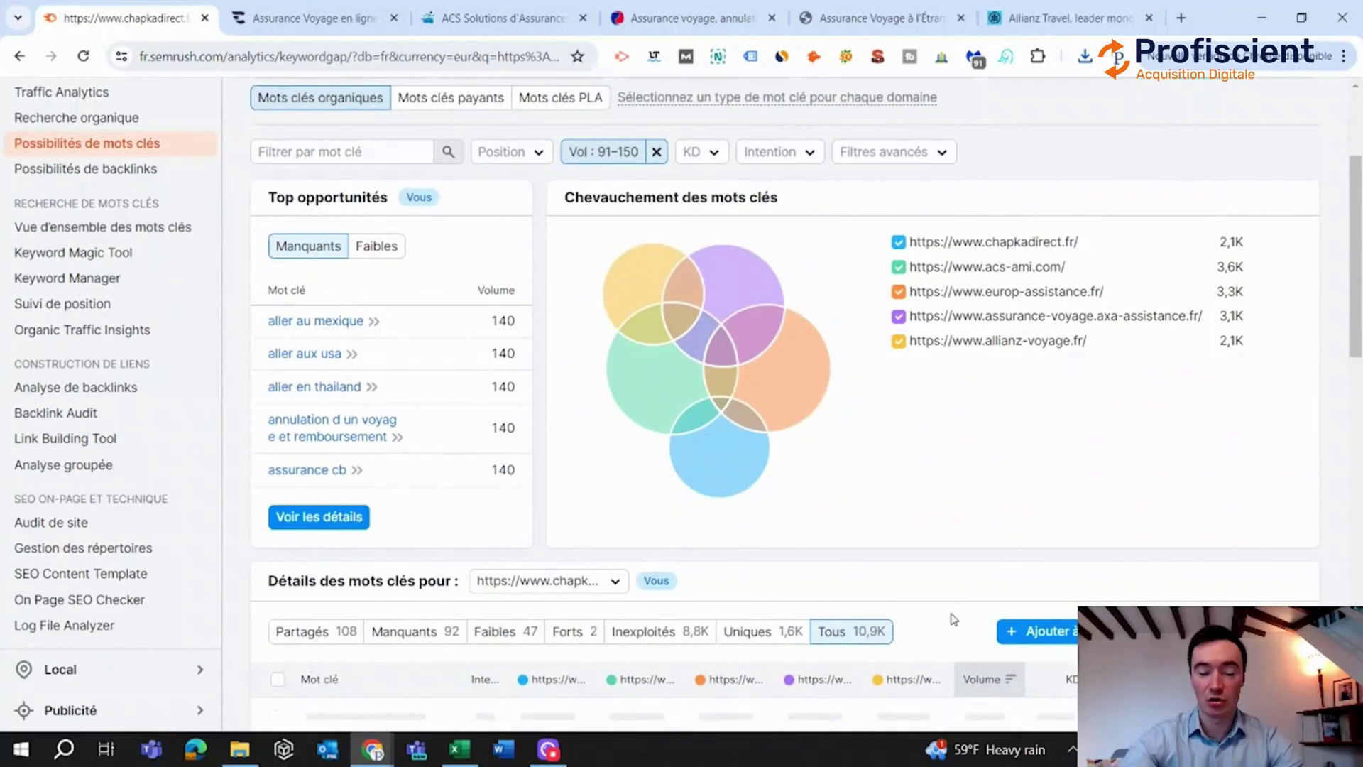
scroll(954, 619, "down", 2)
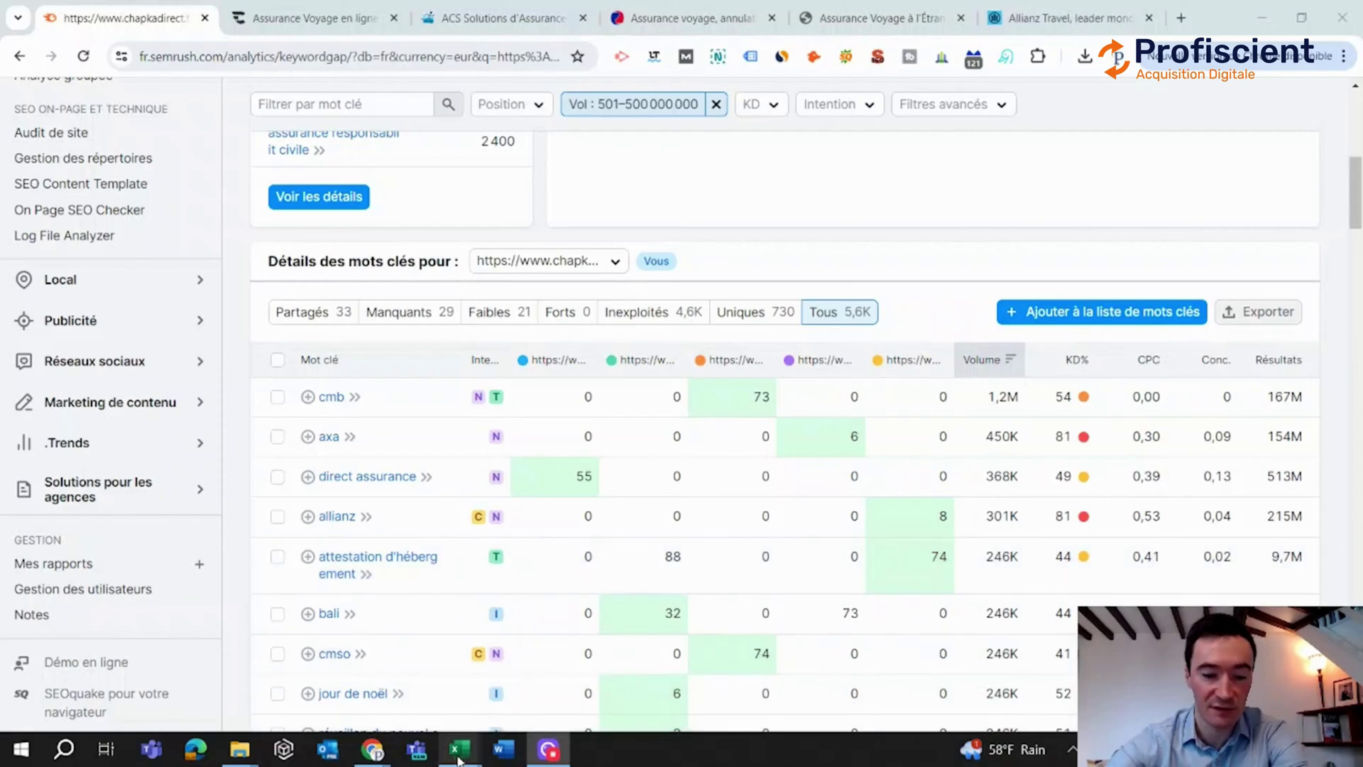
Step: Switch to the Stratégie SEO - Assurance voyage workbook in Excel and select cell A3 of the Données mots-clés sheet
mouse_move(459, 758)
left_click(211, 684)
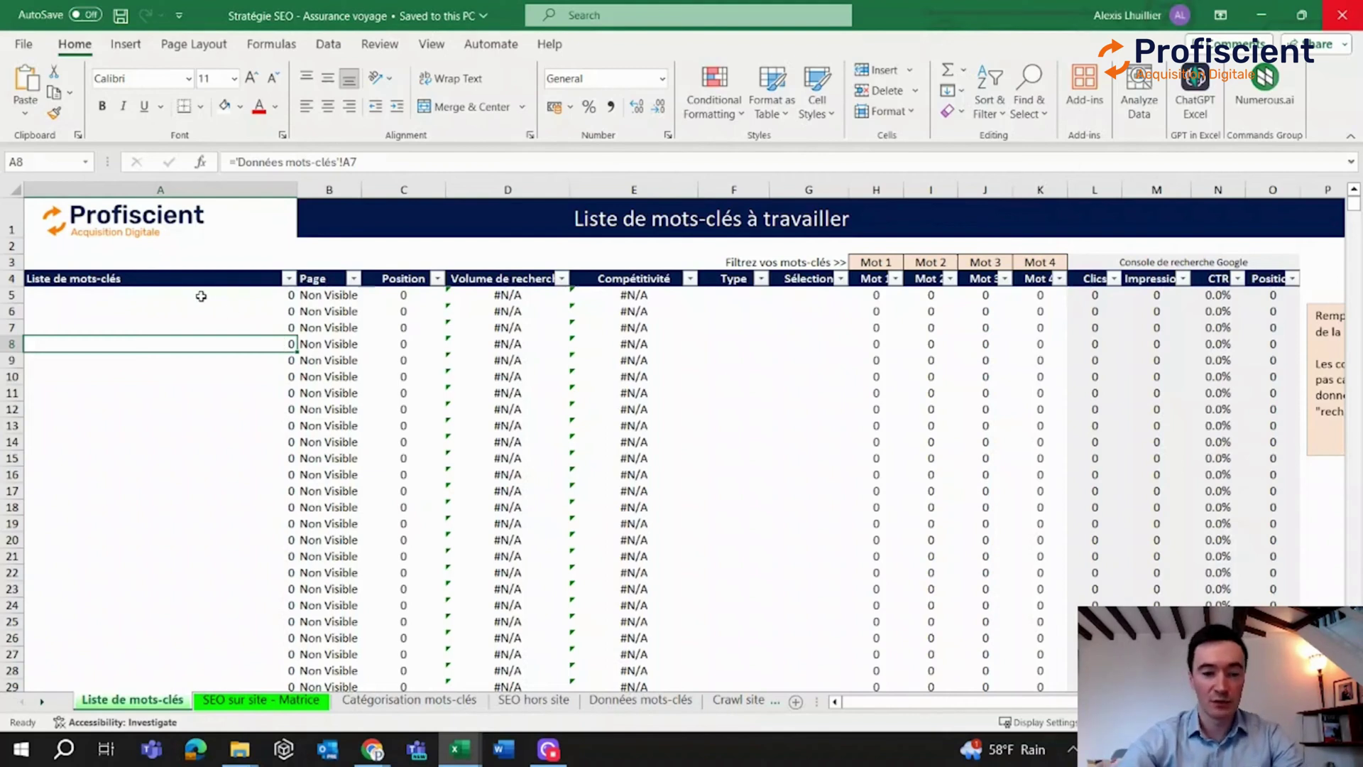
left_click(625, 702)
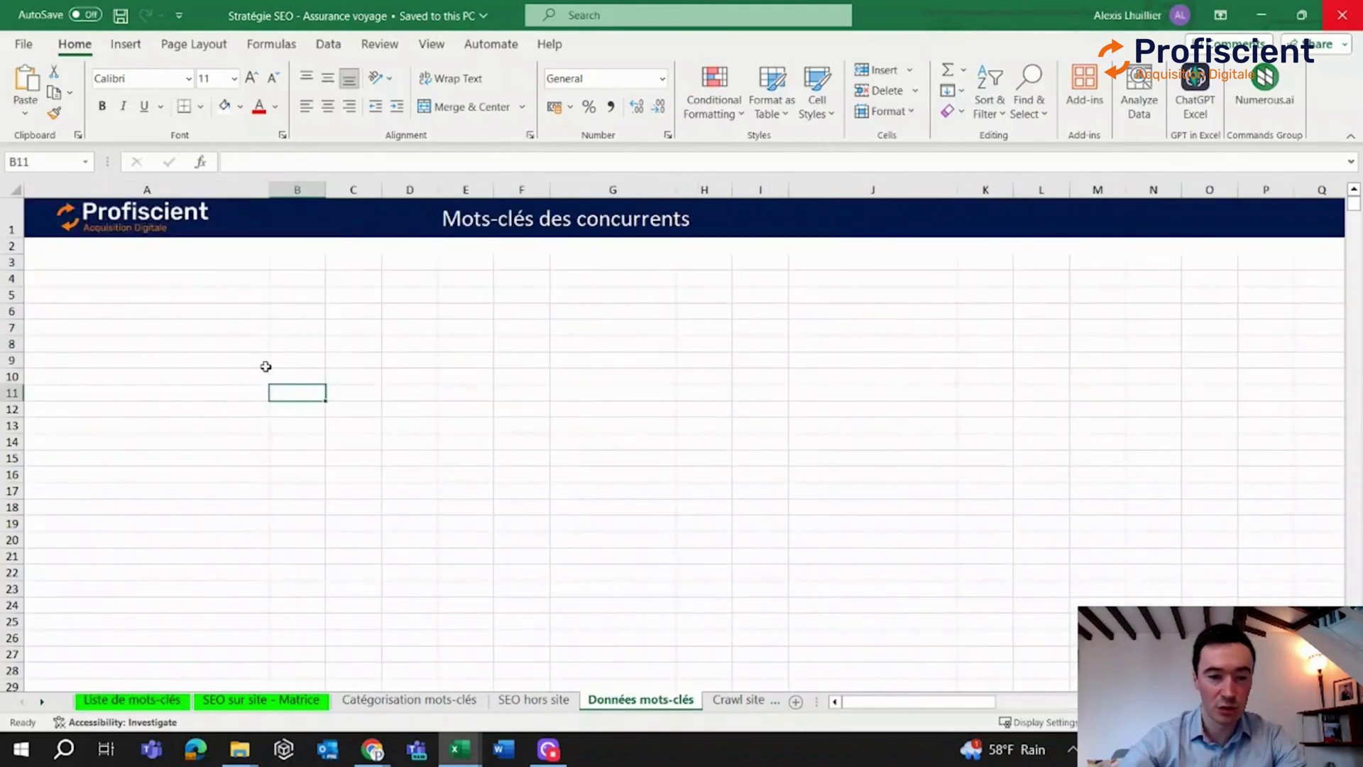
left_click(149, 264)
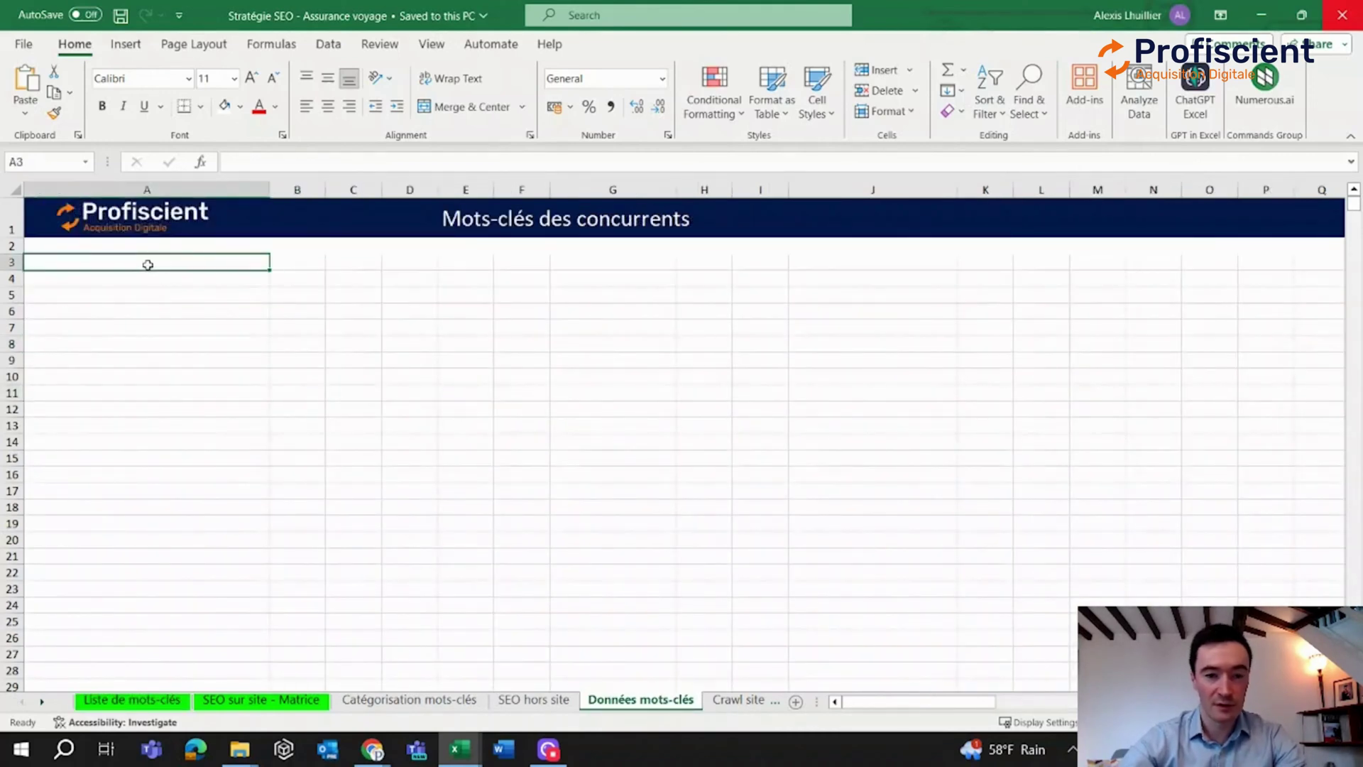
Step: Copy all the data from the keyword export workbook ending in T15_19_41Z
left_click(460, 749)
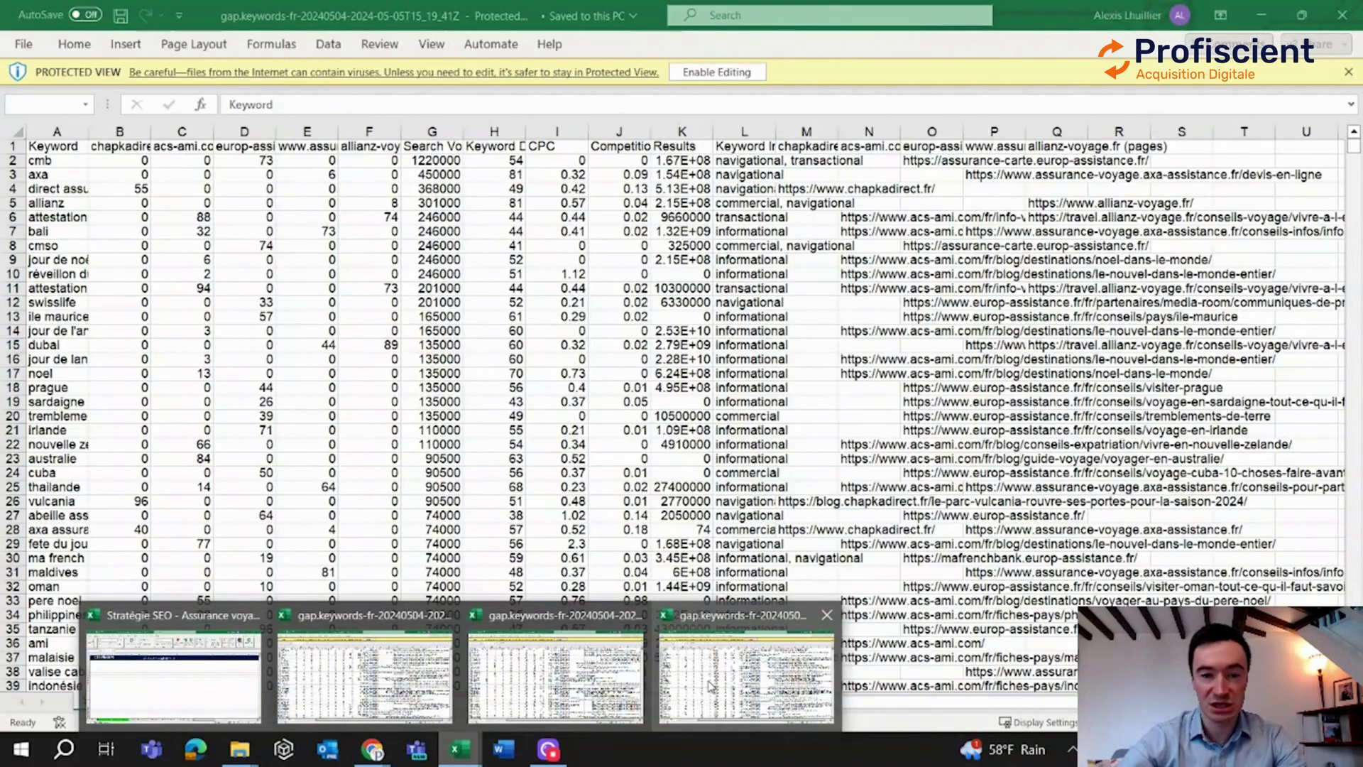
left_click(710, 685)
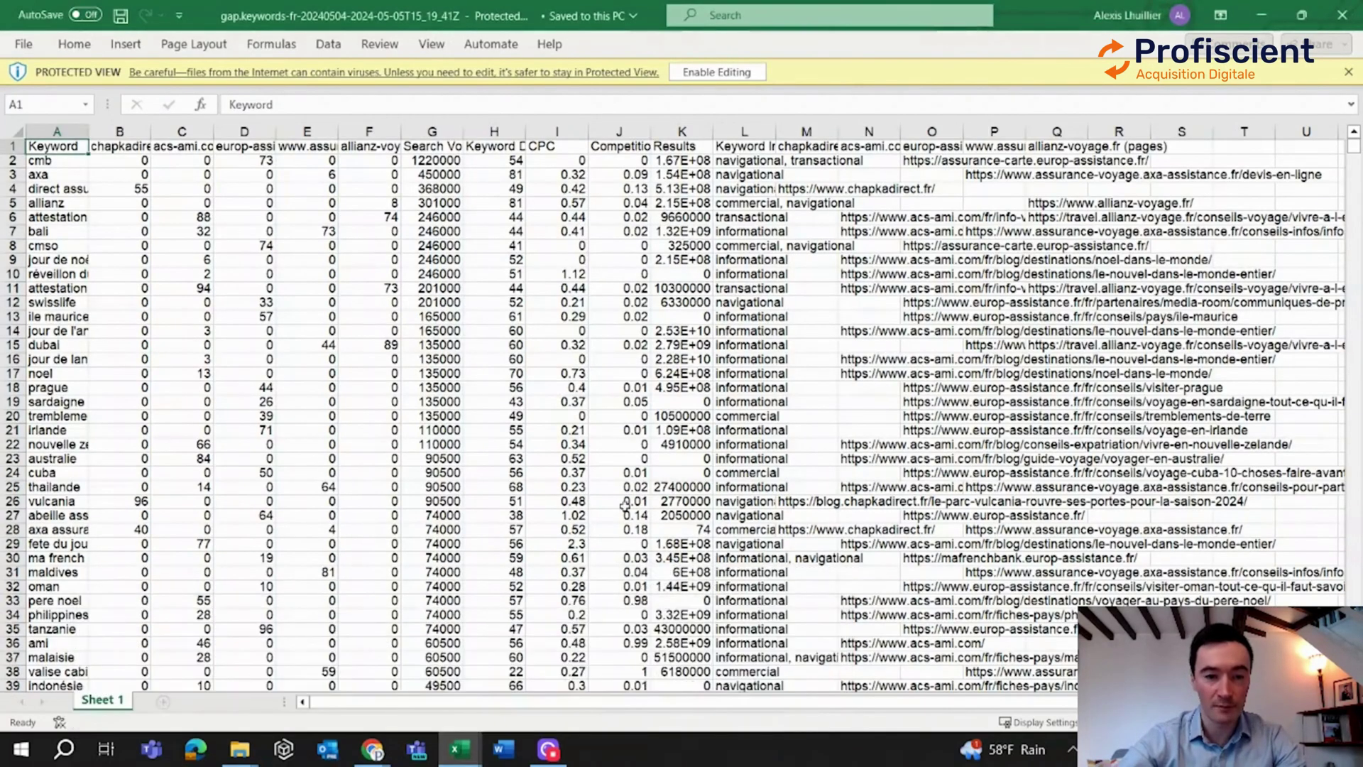
key("ctrl+a")
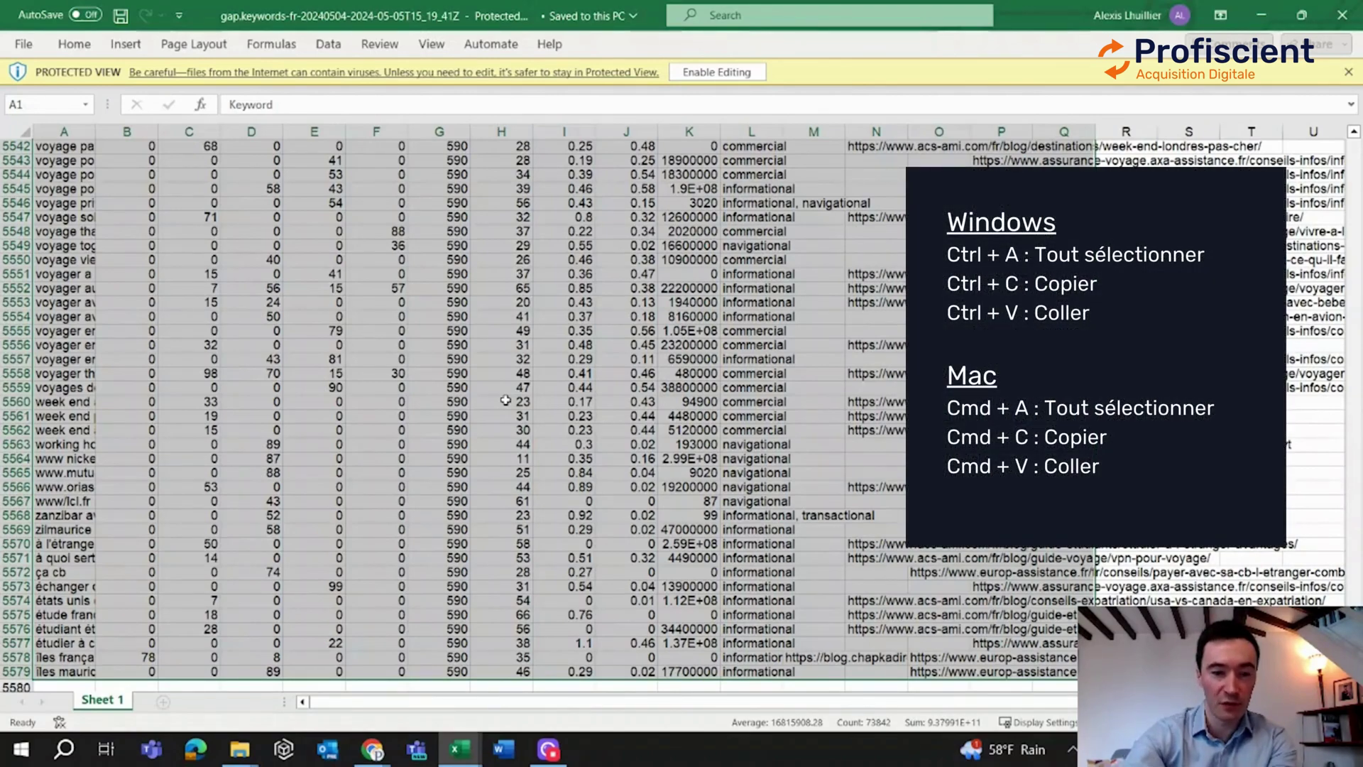
key("ctrl+c")
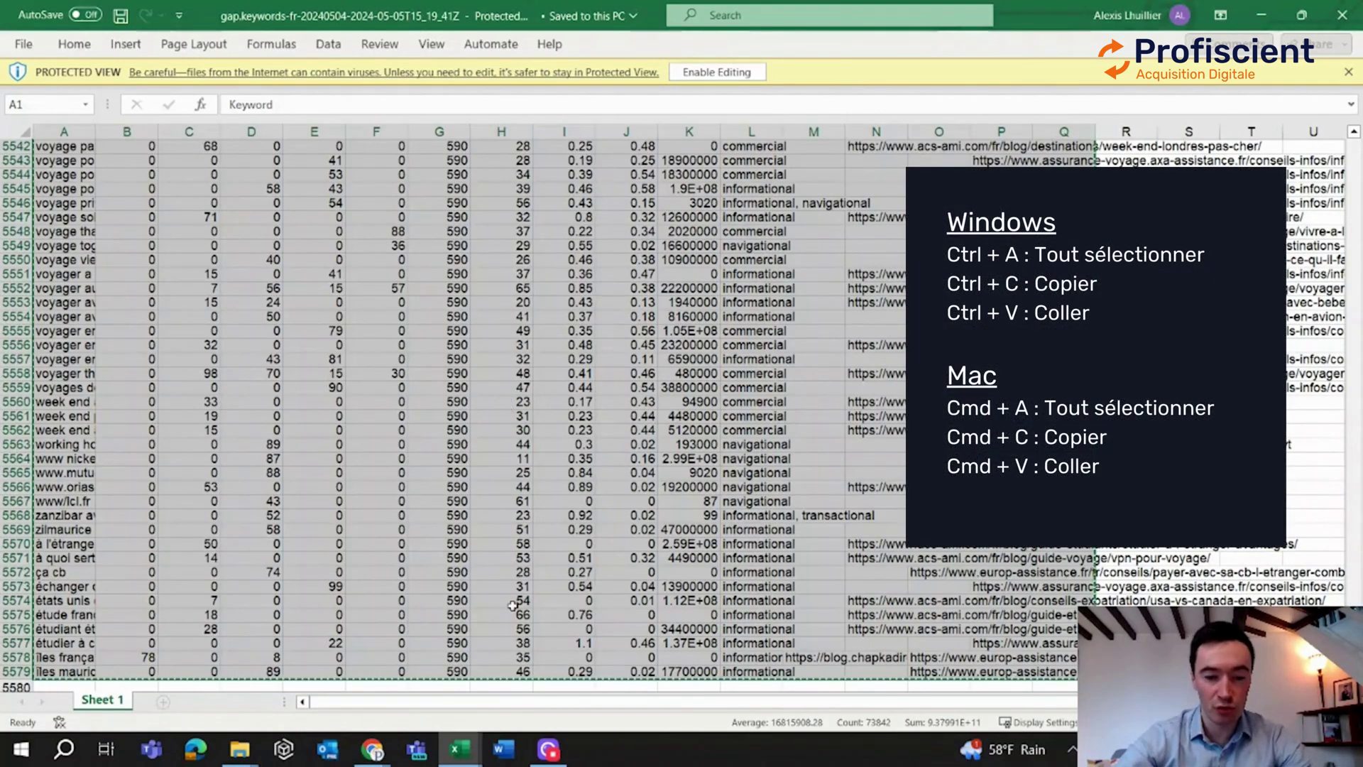
Step: Paste the copied keyword export at cell A3 of the Données mots-clés sheet in the strategy workbook
mouse_move(460, 749)
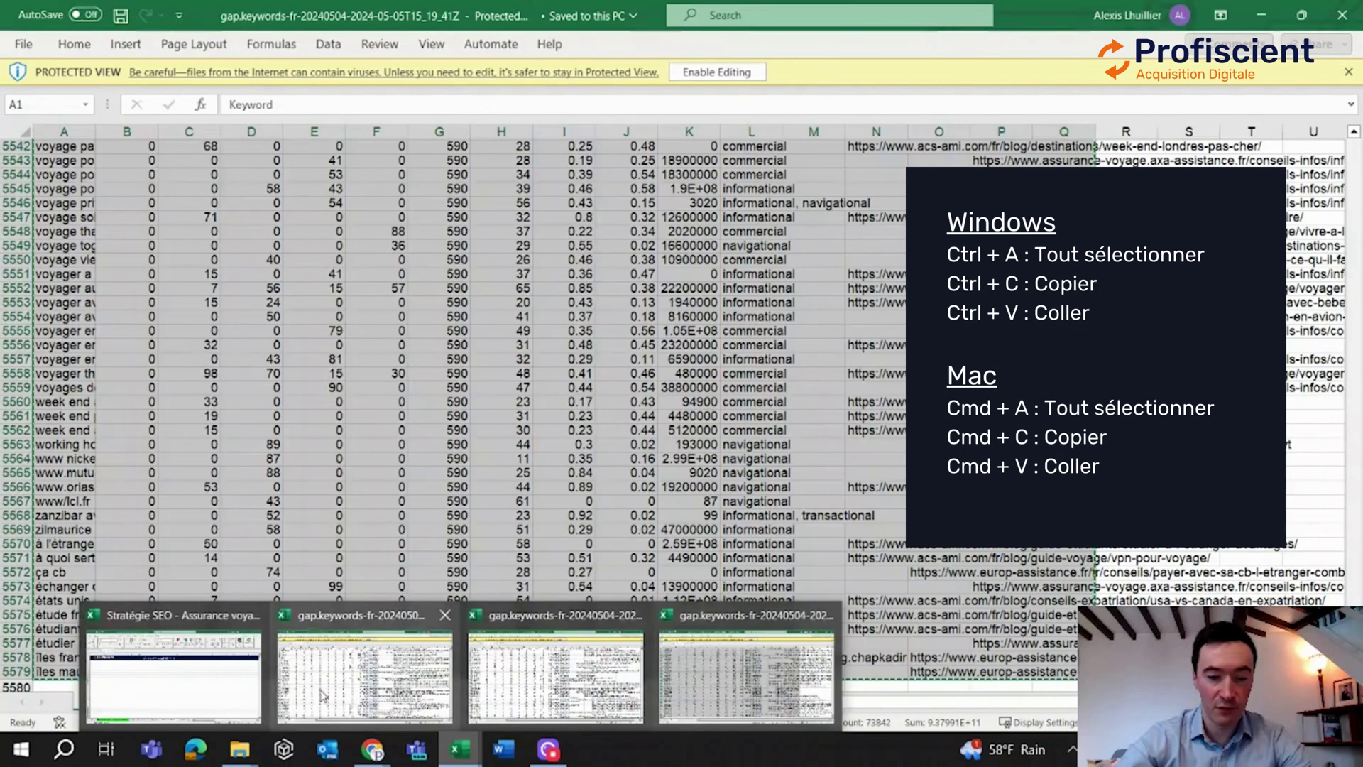
left_click(210, 687)
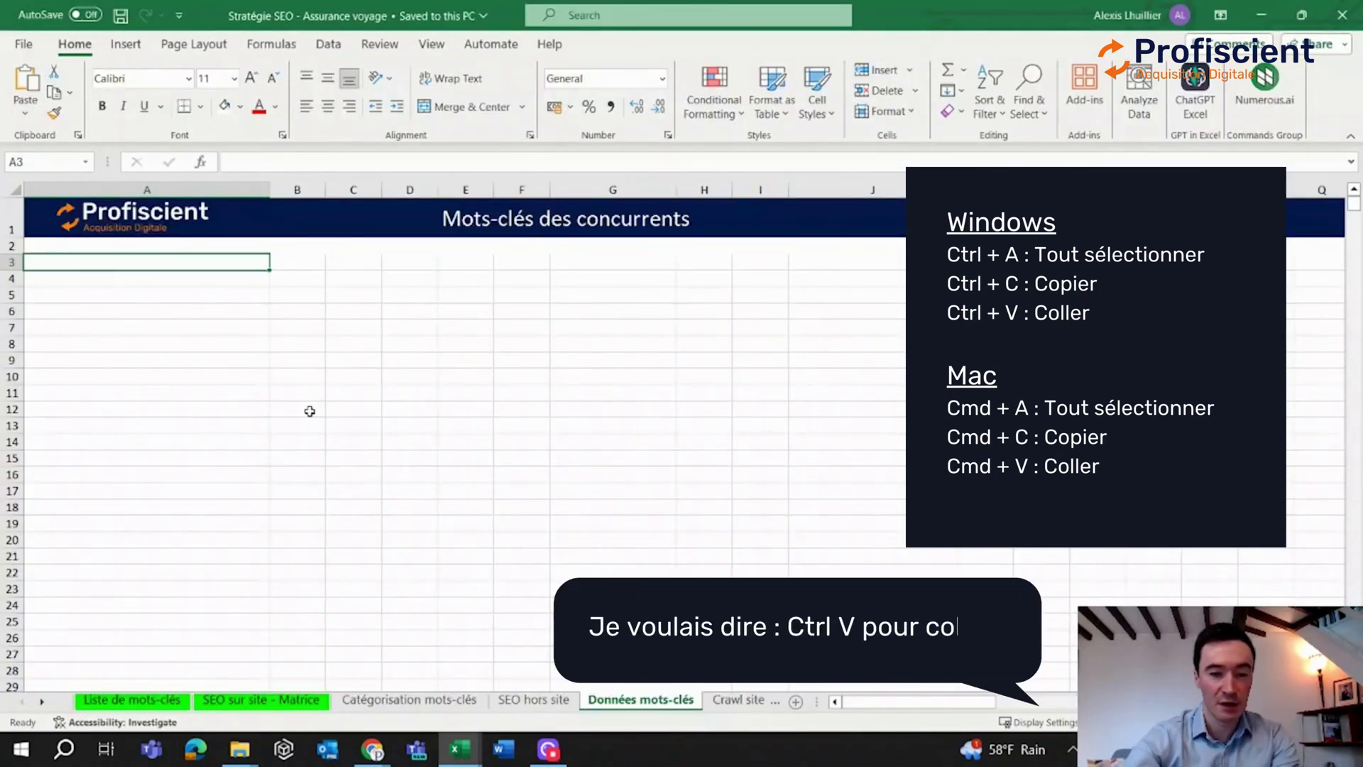
key("ctrl+v")
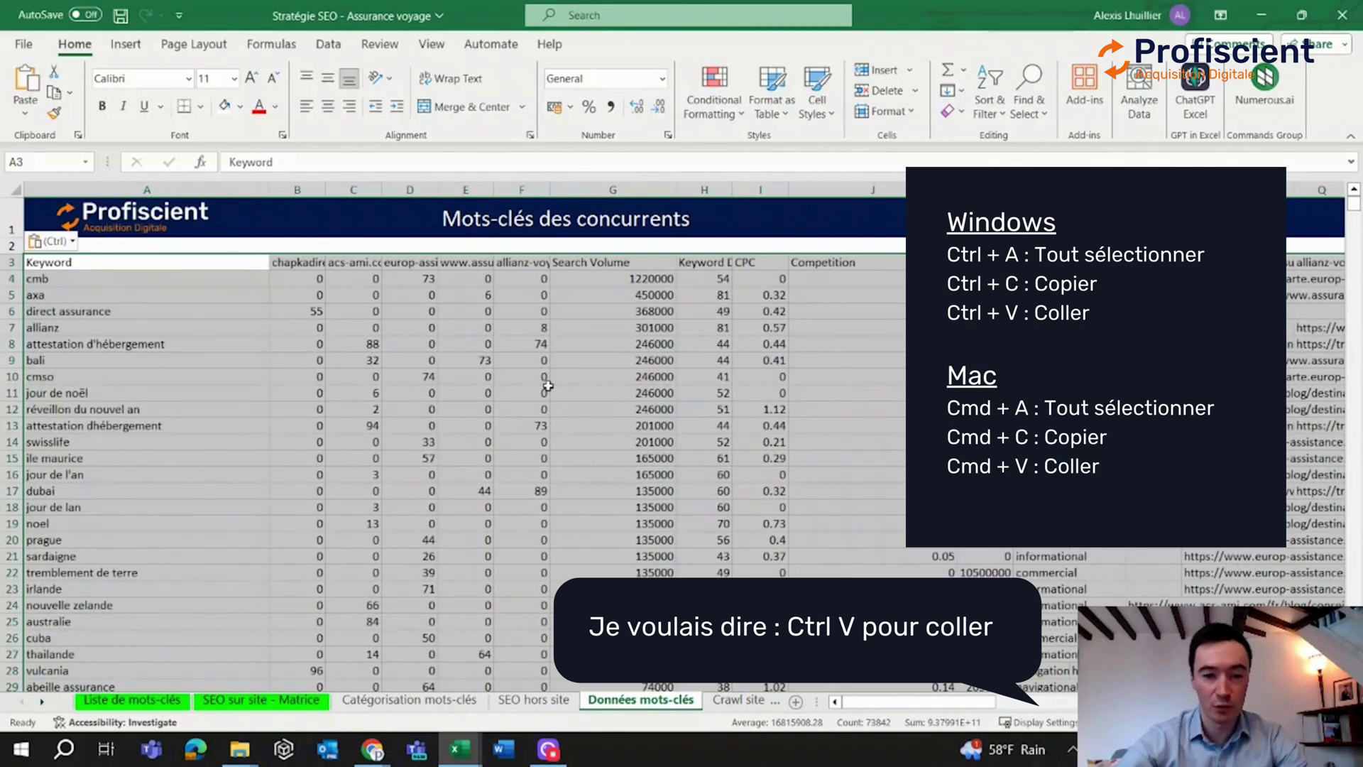
Step: Copy all the data from the keyword export workbook ending in T15_19_19Z
left_click(460, 749)
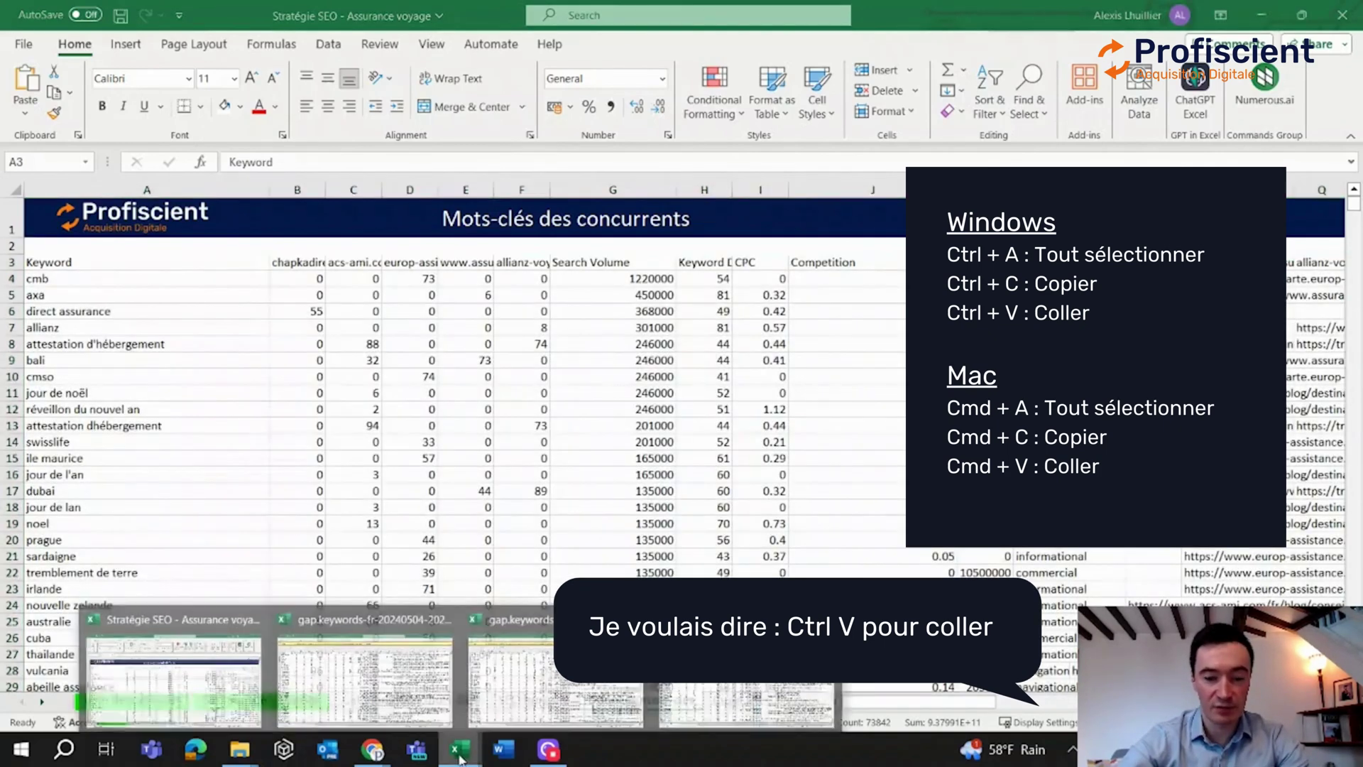
left_click(538, 688)
left_click(450, 471)
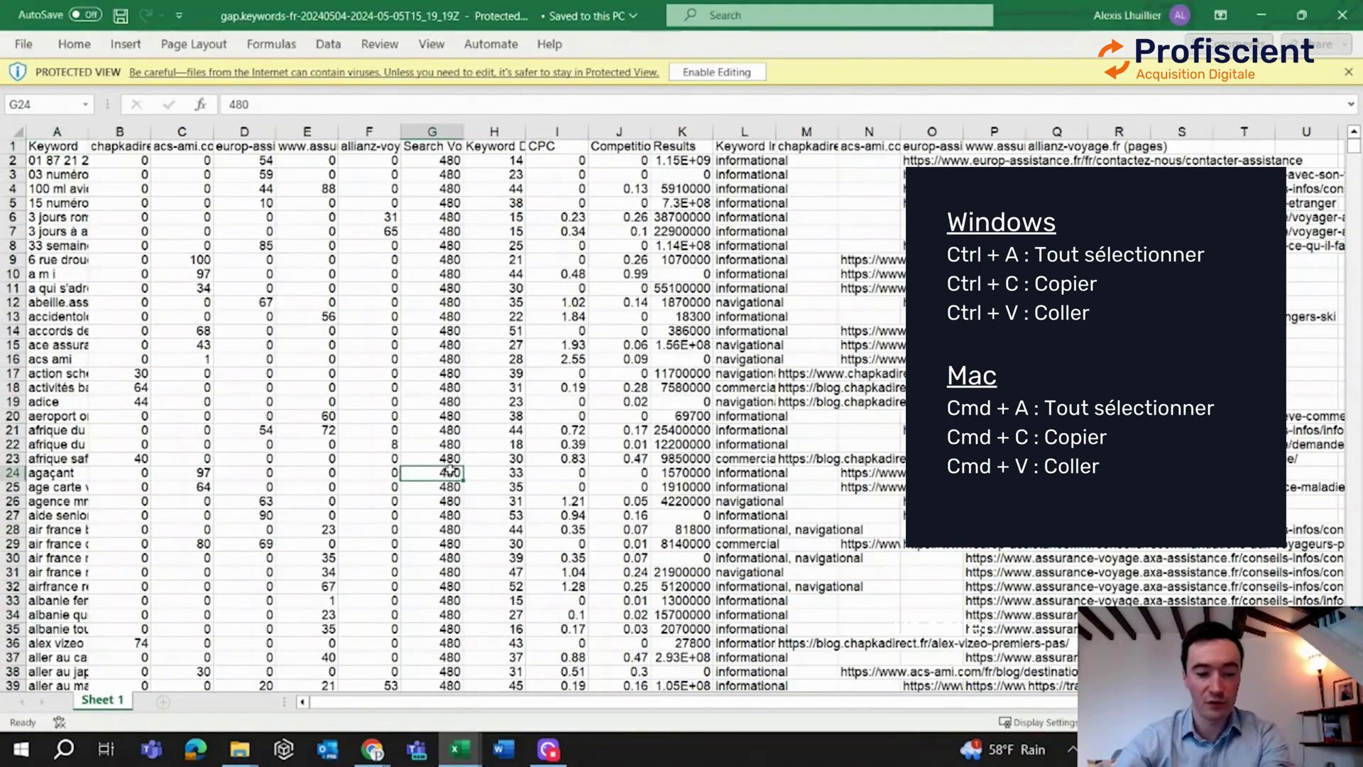
key("ctrl+a")
key("ctrl+c")
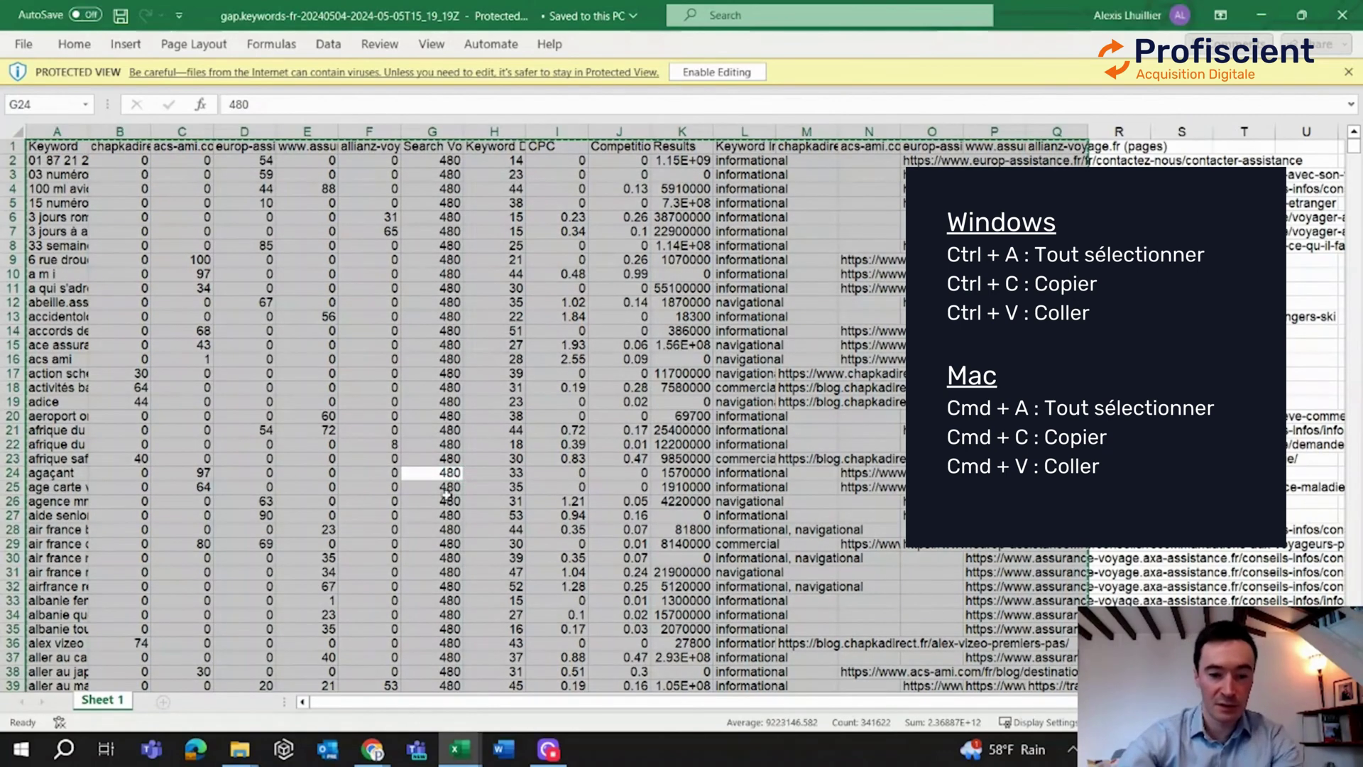
Step: Paste the second export into the first empty row below the keywords in Données mots-clés and delete its repeated header row
left_click(460, 749)
left_click(198, 646)
left_click(200, 528)
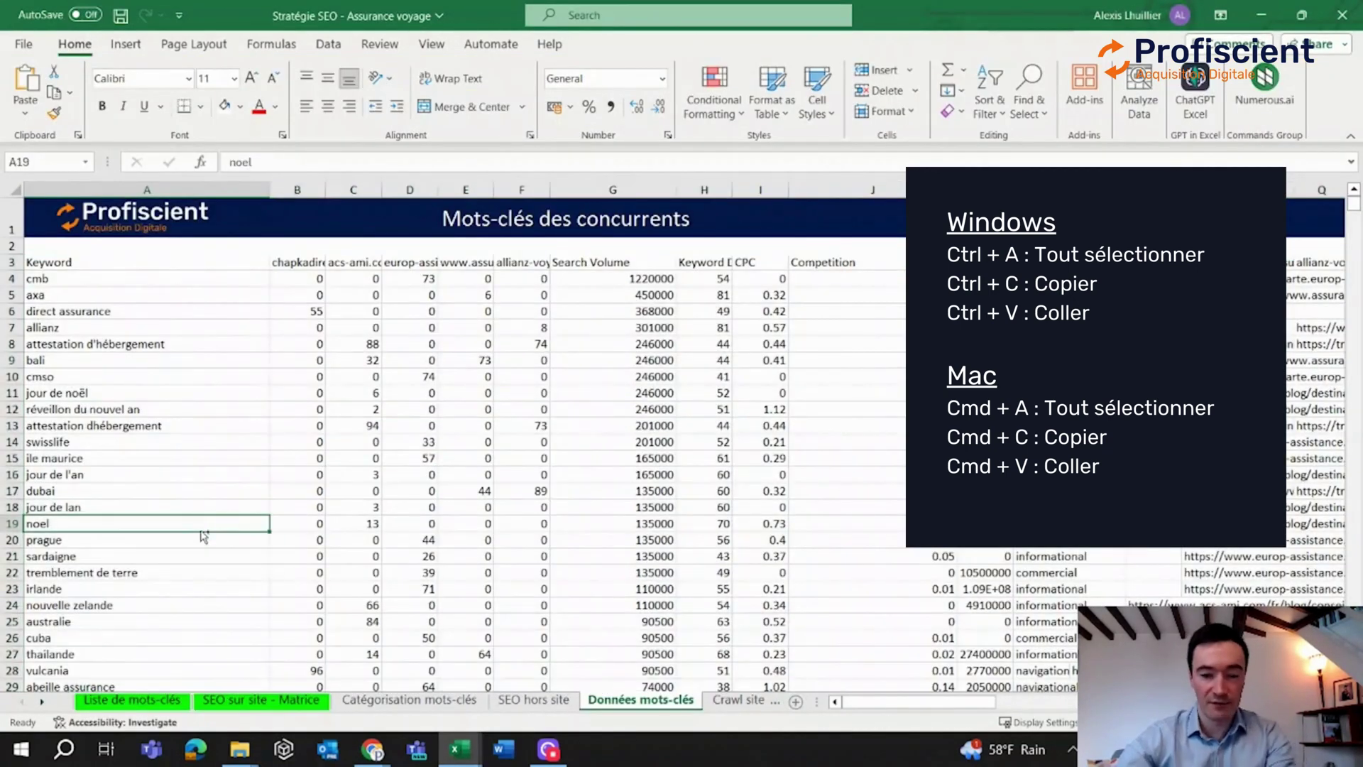
key("ctrl+Down")
key("Down")
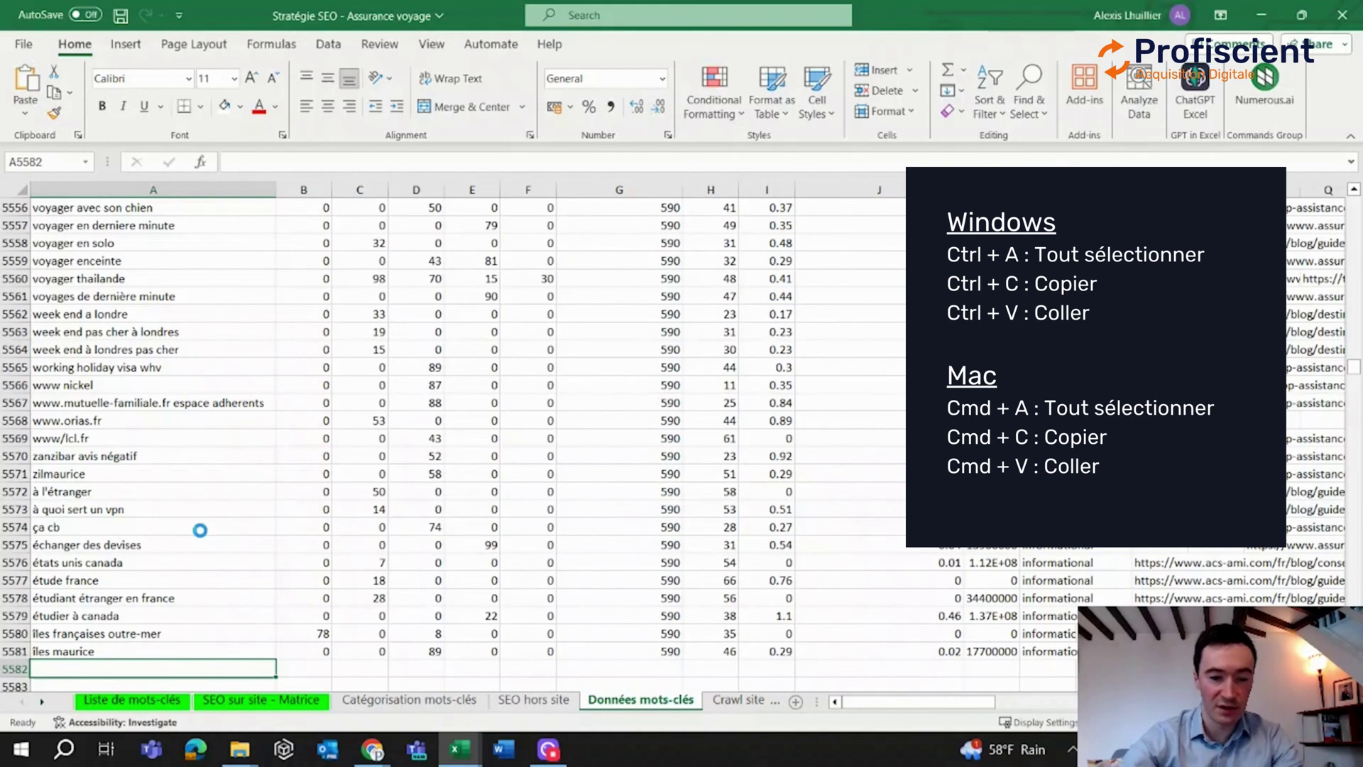
key("ctrl+v")
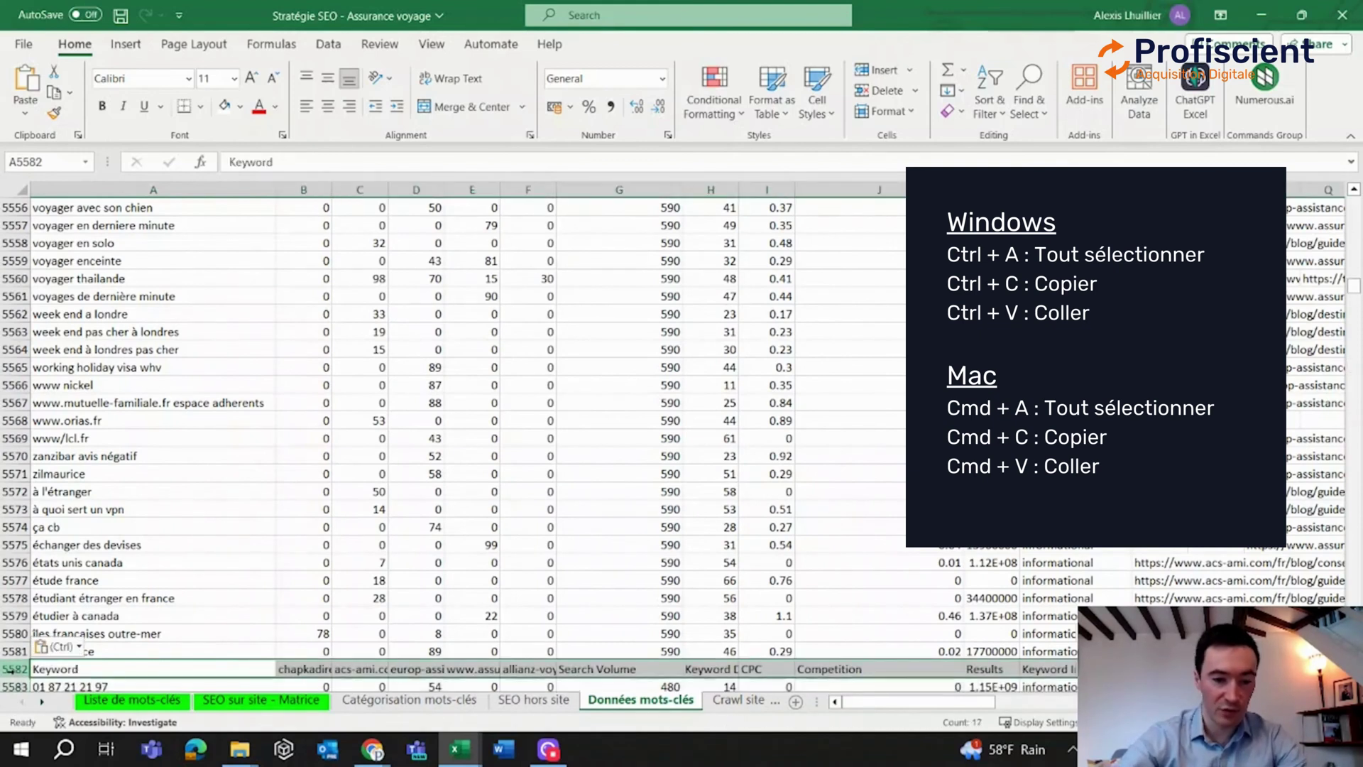
right_click(11, 669)
left_click(78, 529)
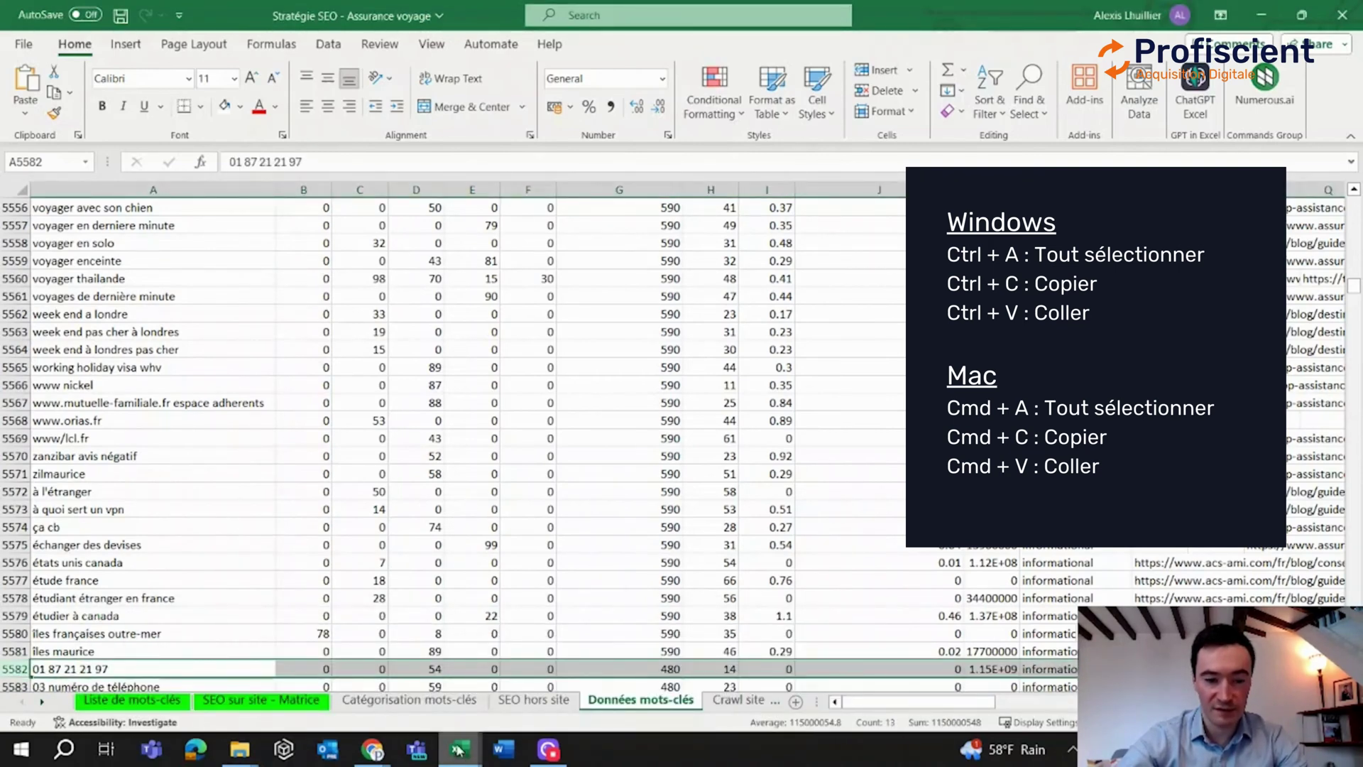
Step: Copy all the data from the keyword export workbook ending in T15_18_34Z, which holds the 1 to 90 volume range
mouse_move(462, 751)
left_click(328, 683)
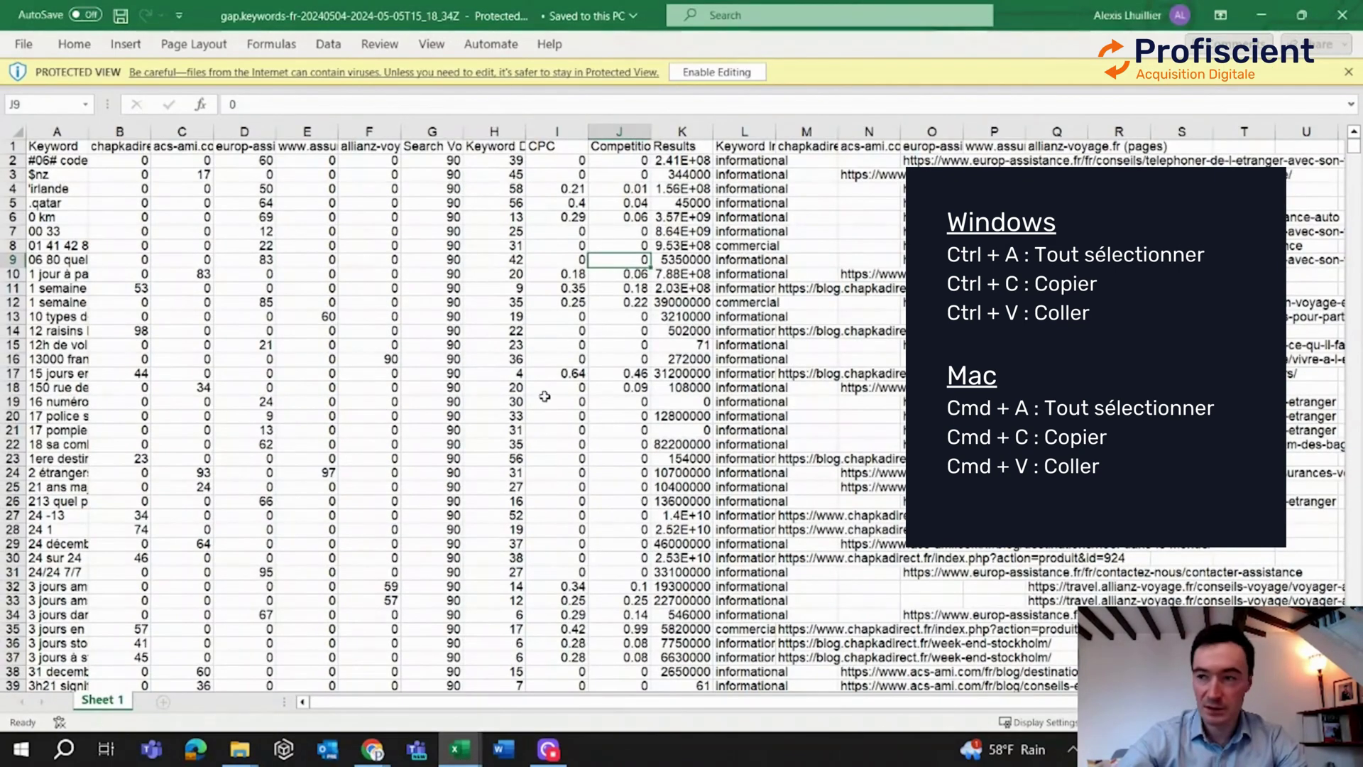
left_click(574, 372)
key("ctrl+a")
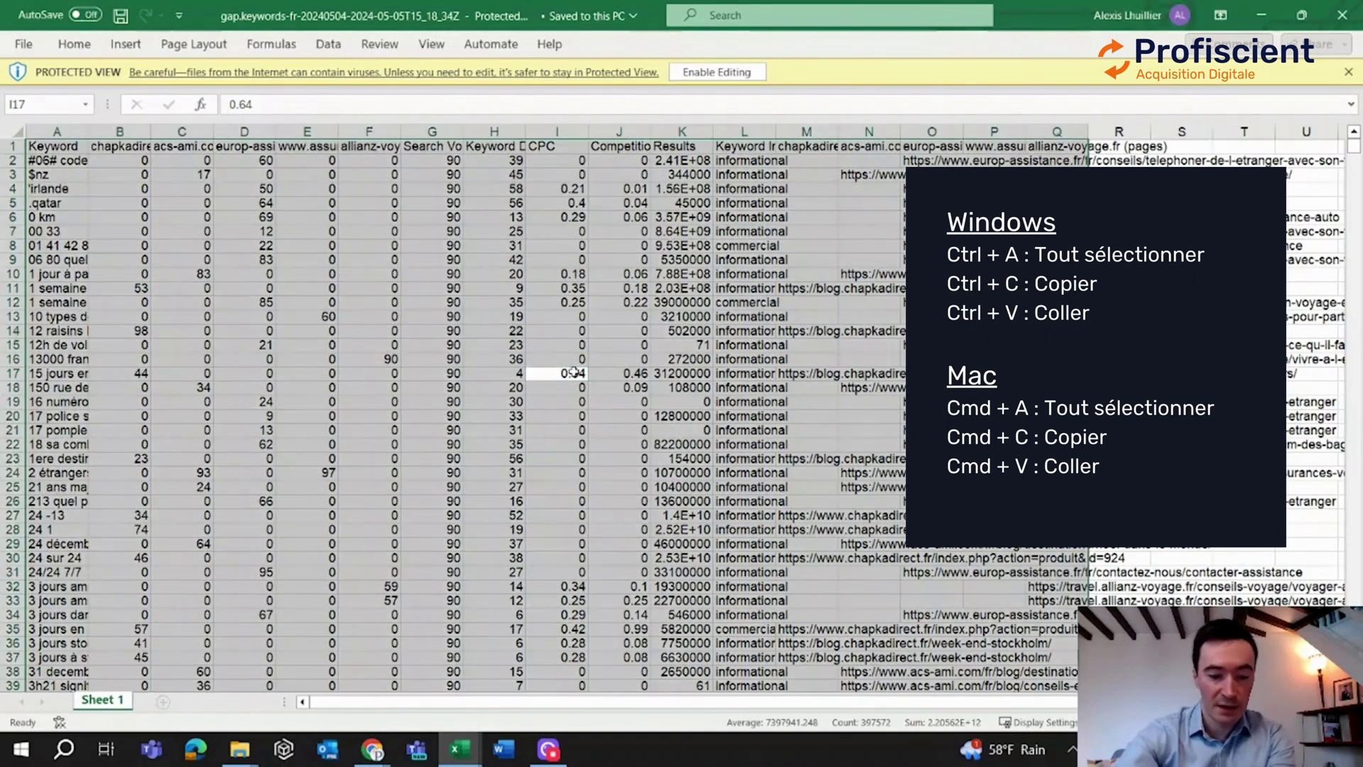
key("ctrl+c")
Step: Append the 1 to 90 volume export below the last keyword in Données mots-clés and delete its repeated header row
mouse_move(460, 749)
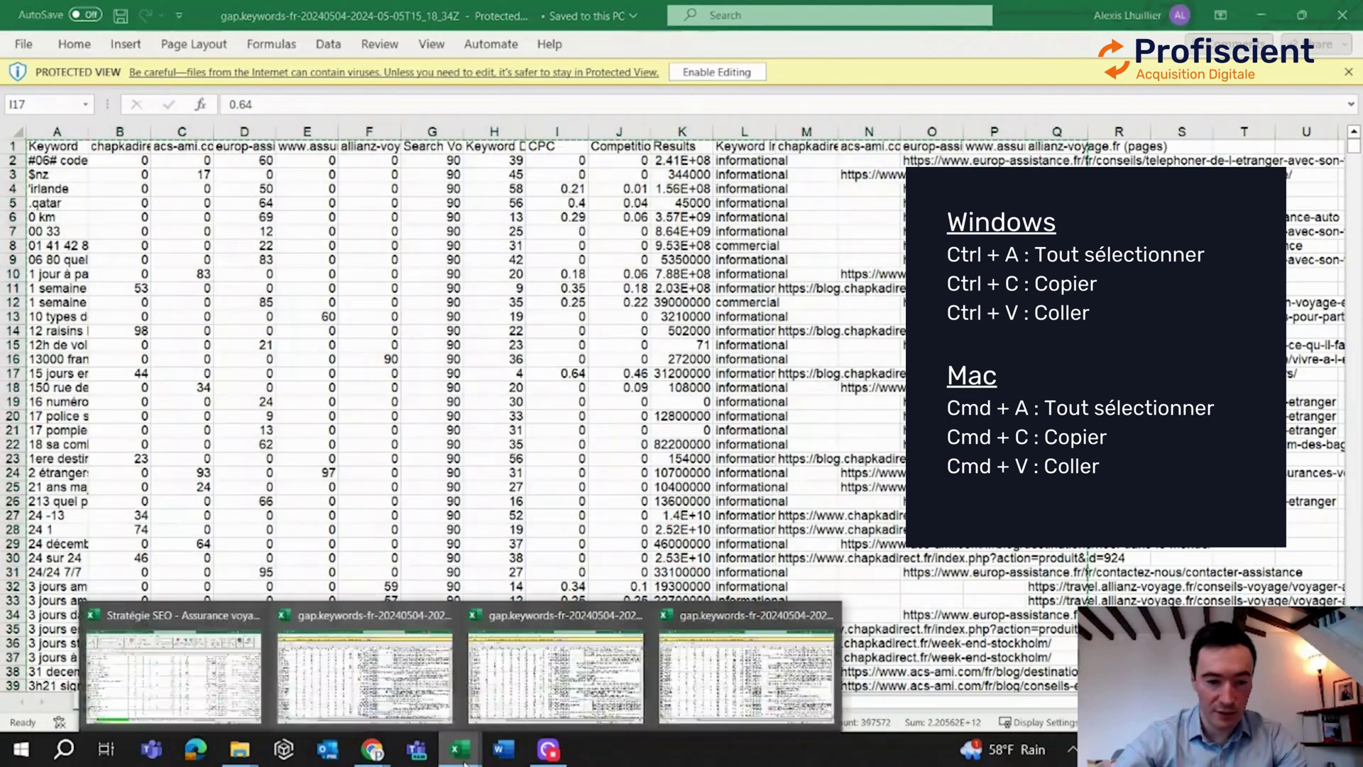
left_click(174, 639)
left_click(175, 595)
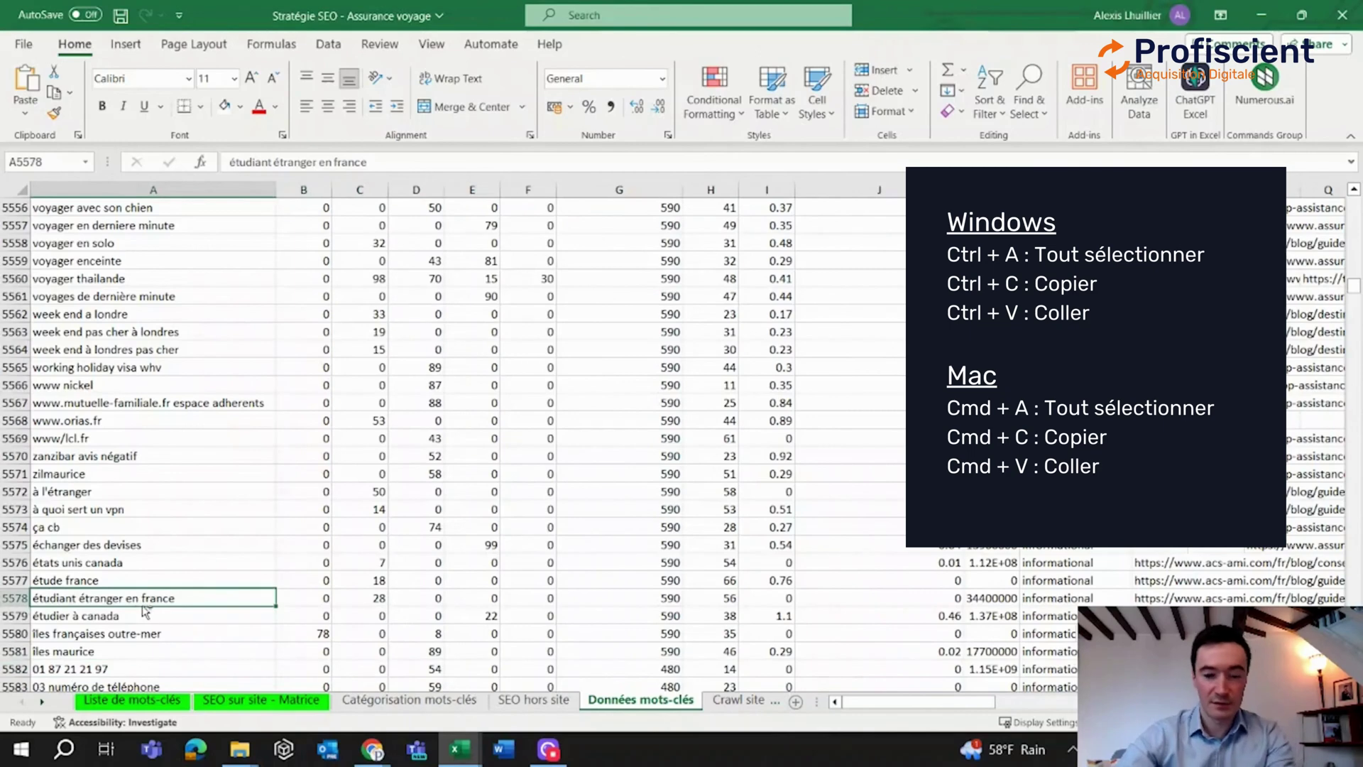
key("ctrl+Down")
key("Down")
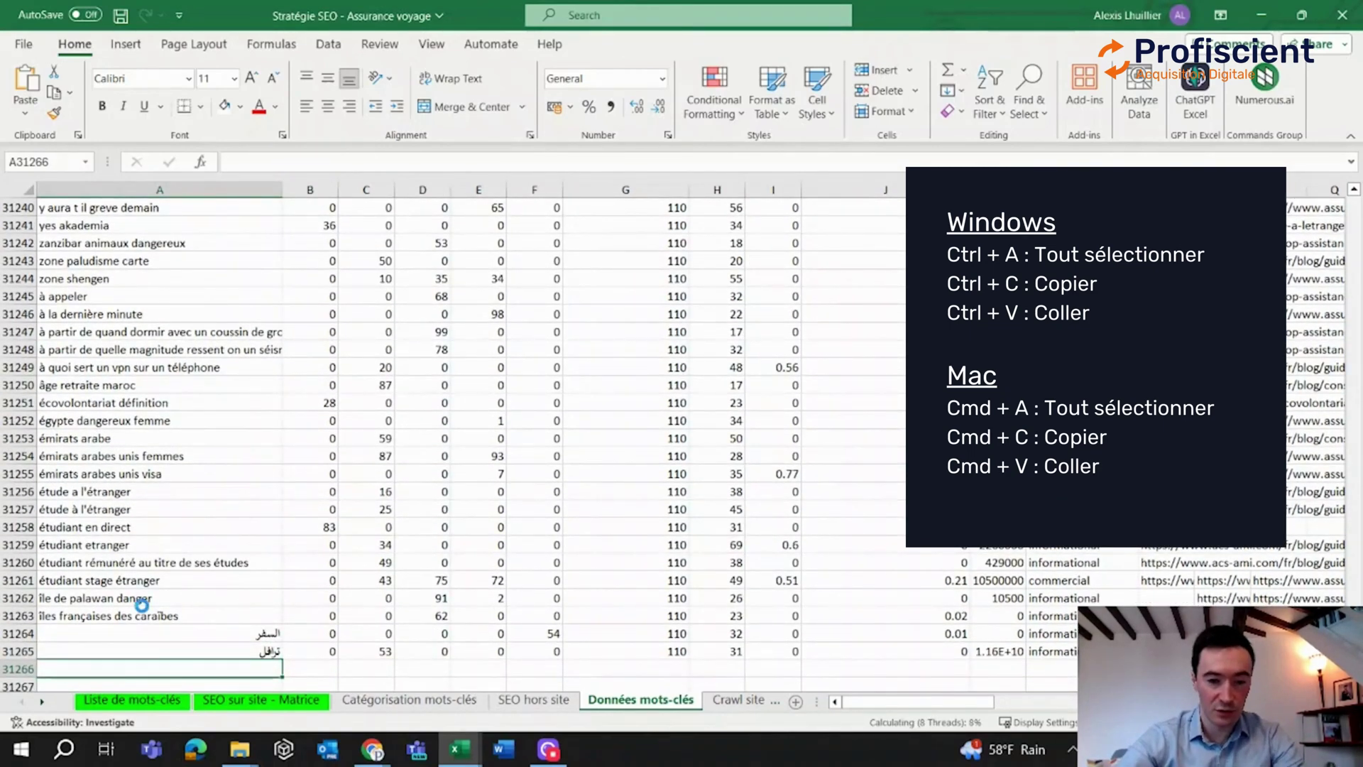
key("ctrl+v")
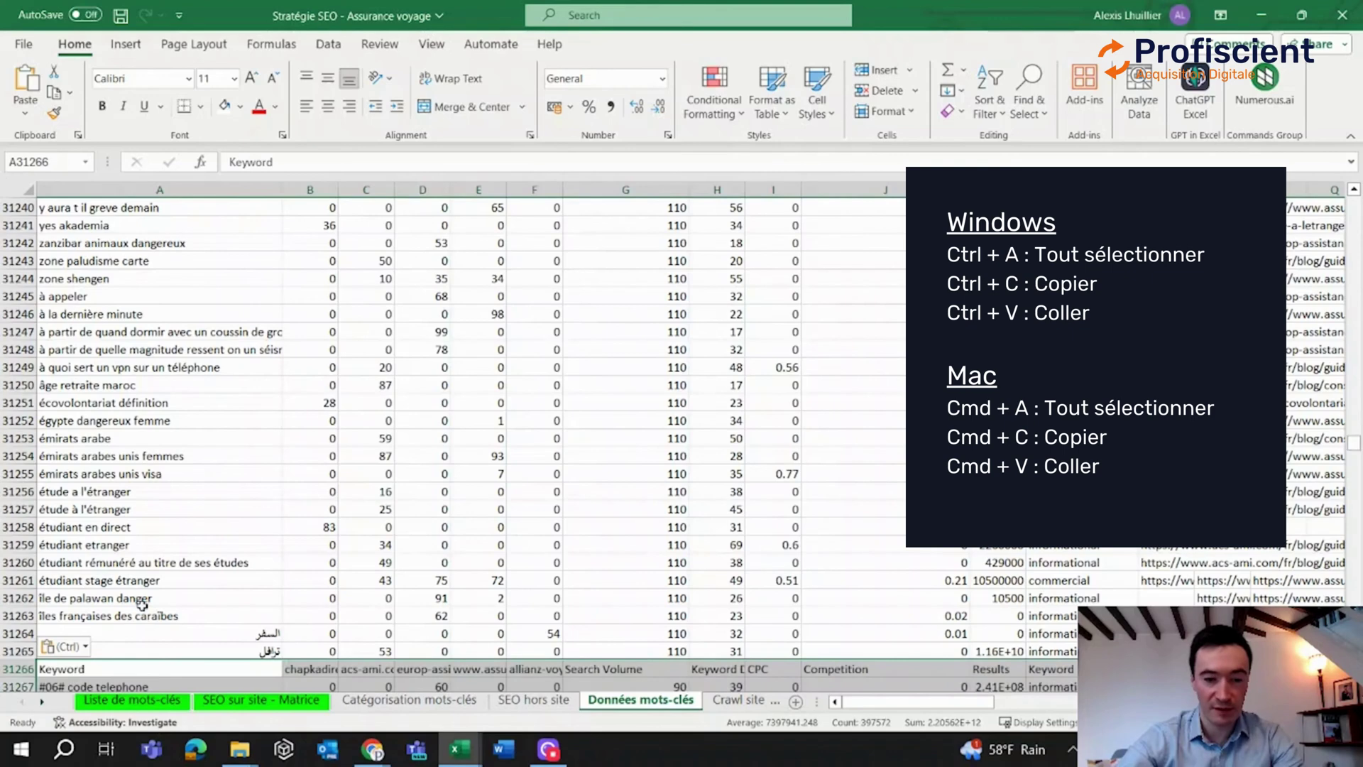
left_click(18, 669)
right_click(18, 668)
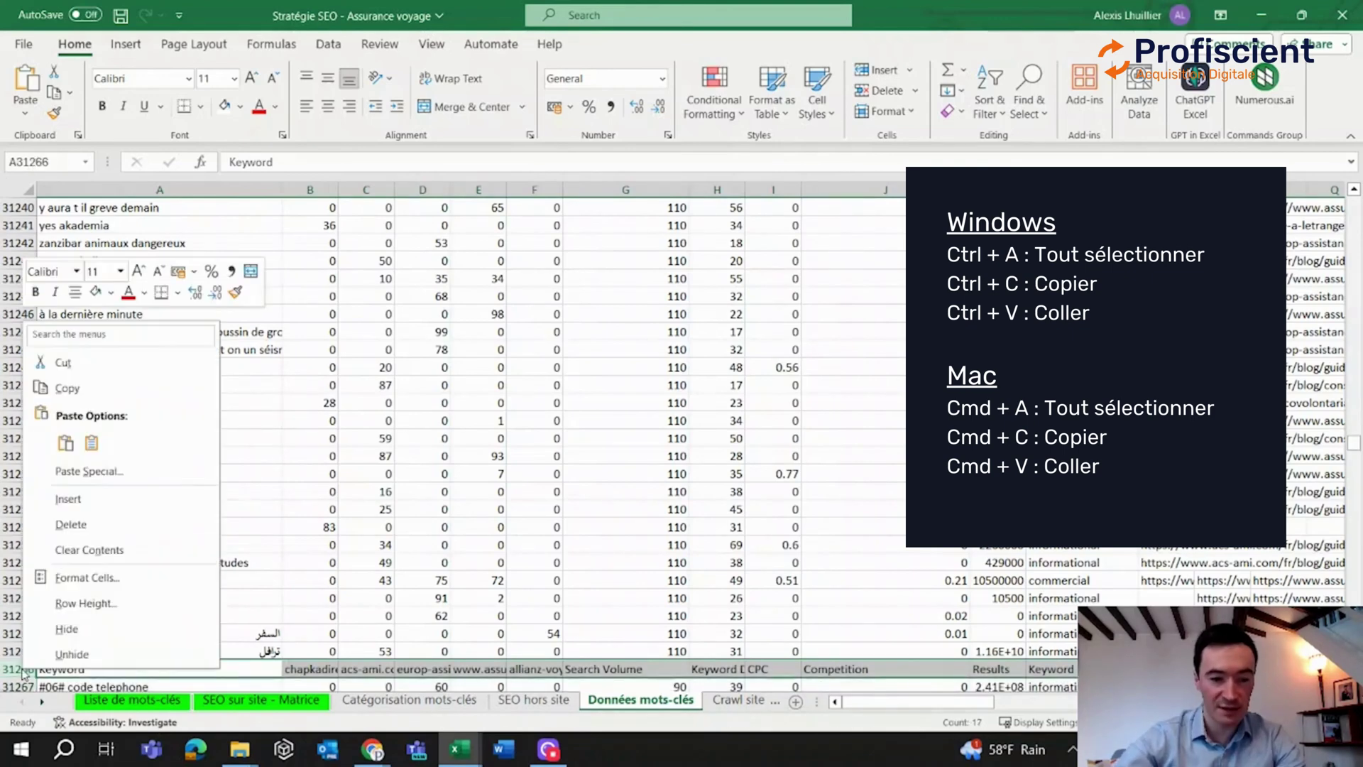
left_click(102, 525)
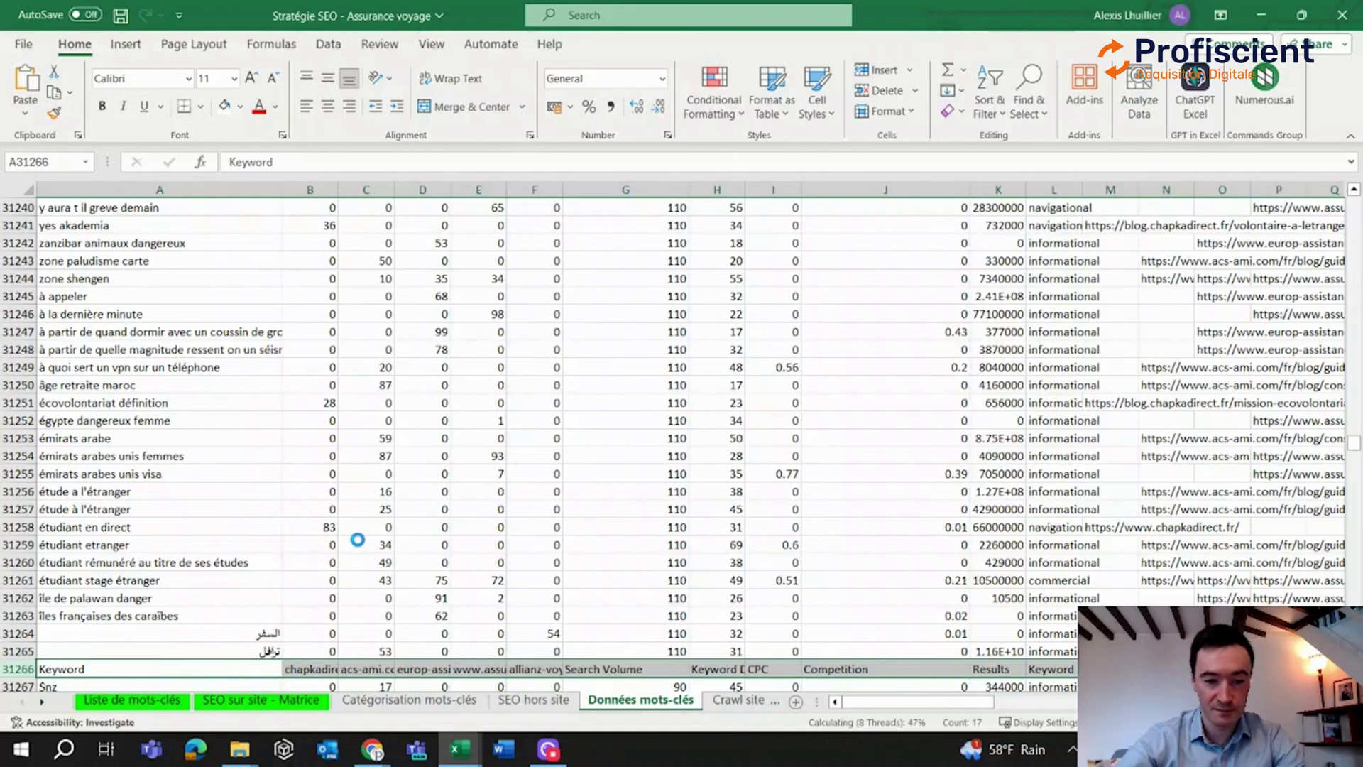
Step: Open the Liste de mots-clés sheet and examine how the Page column classifies the first keywords
left_click(157, 702)
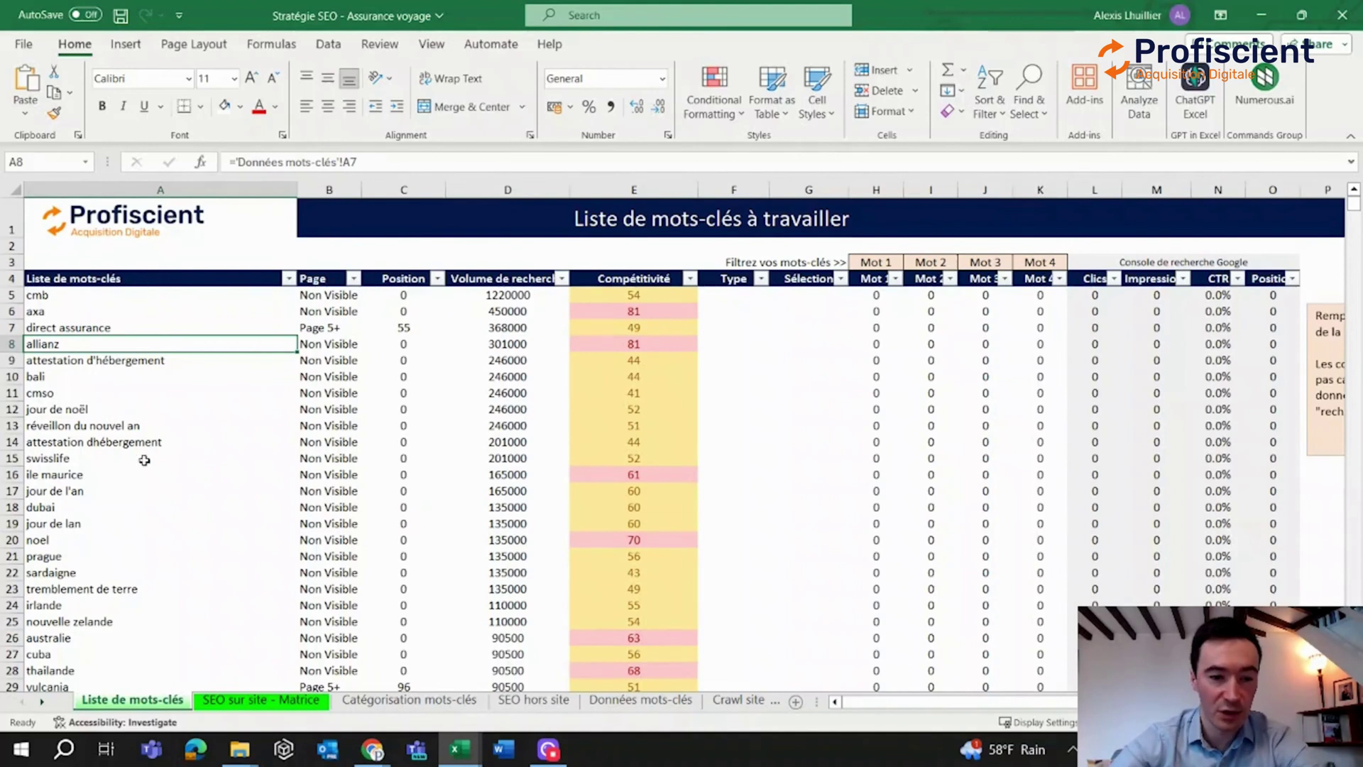
left_click(331, 297)
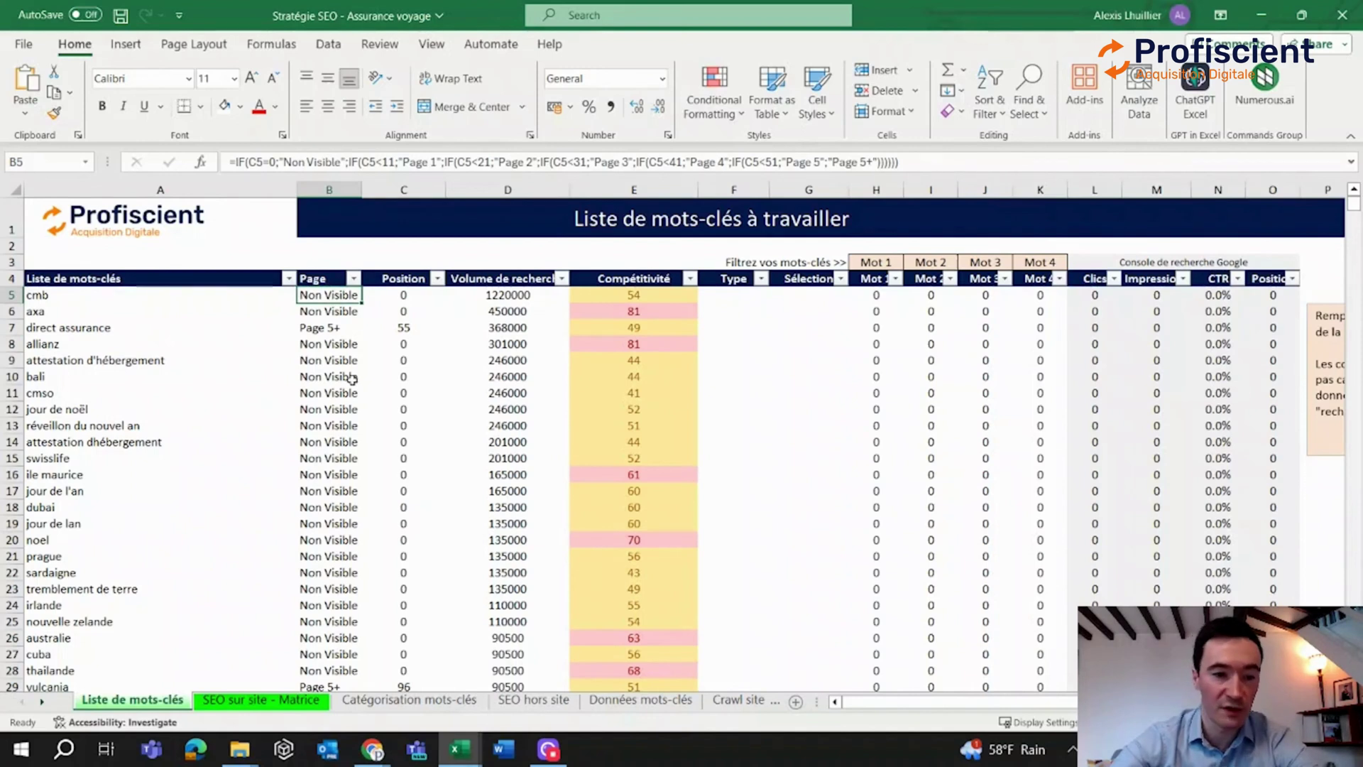
left_click(326, 330)
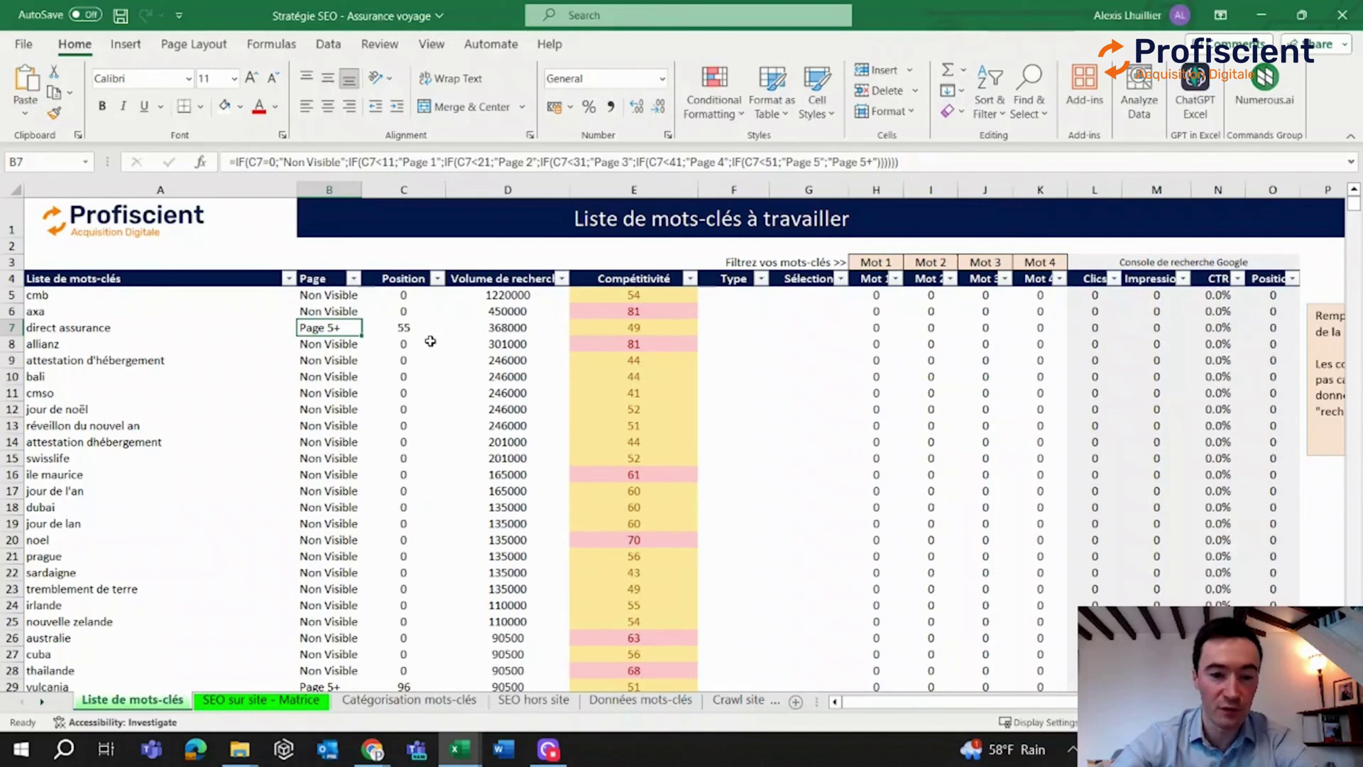
Step: Filter out the keywords at position 0 in the Position column and undo that filter
left_click(436, 282)
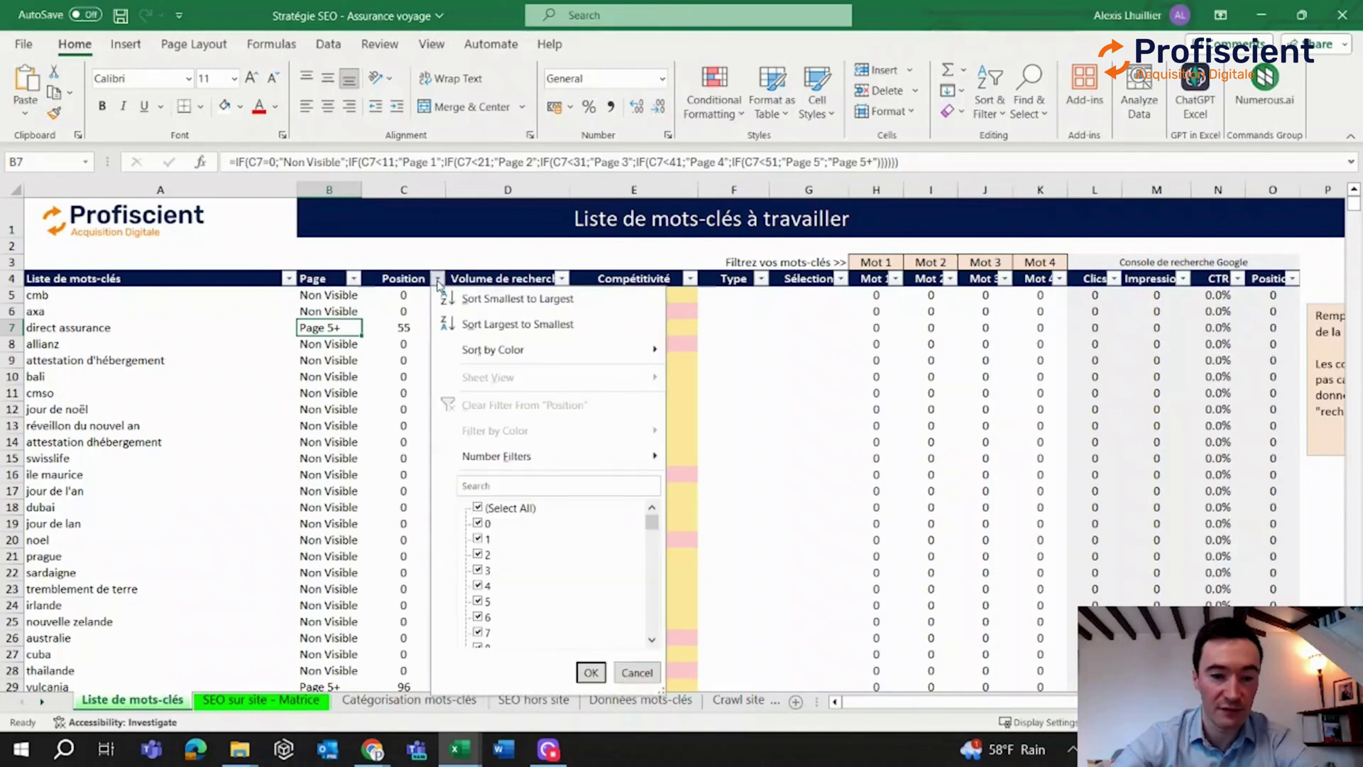
left_click(477, 525)
left_click(591, 672)
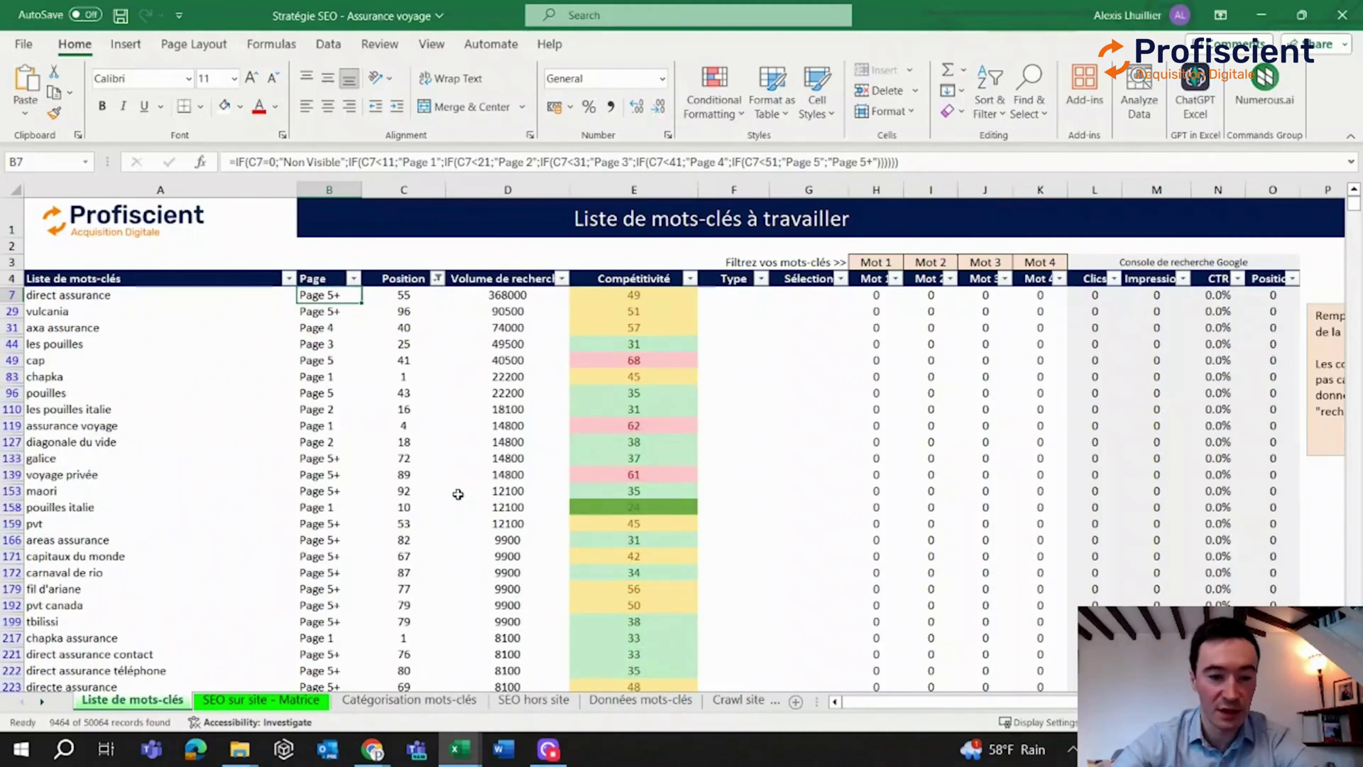
key("ctrl+z")
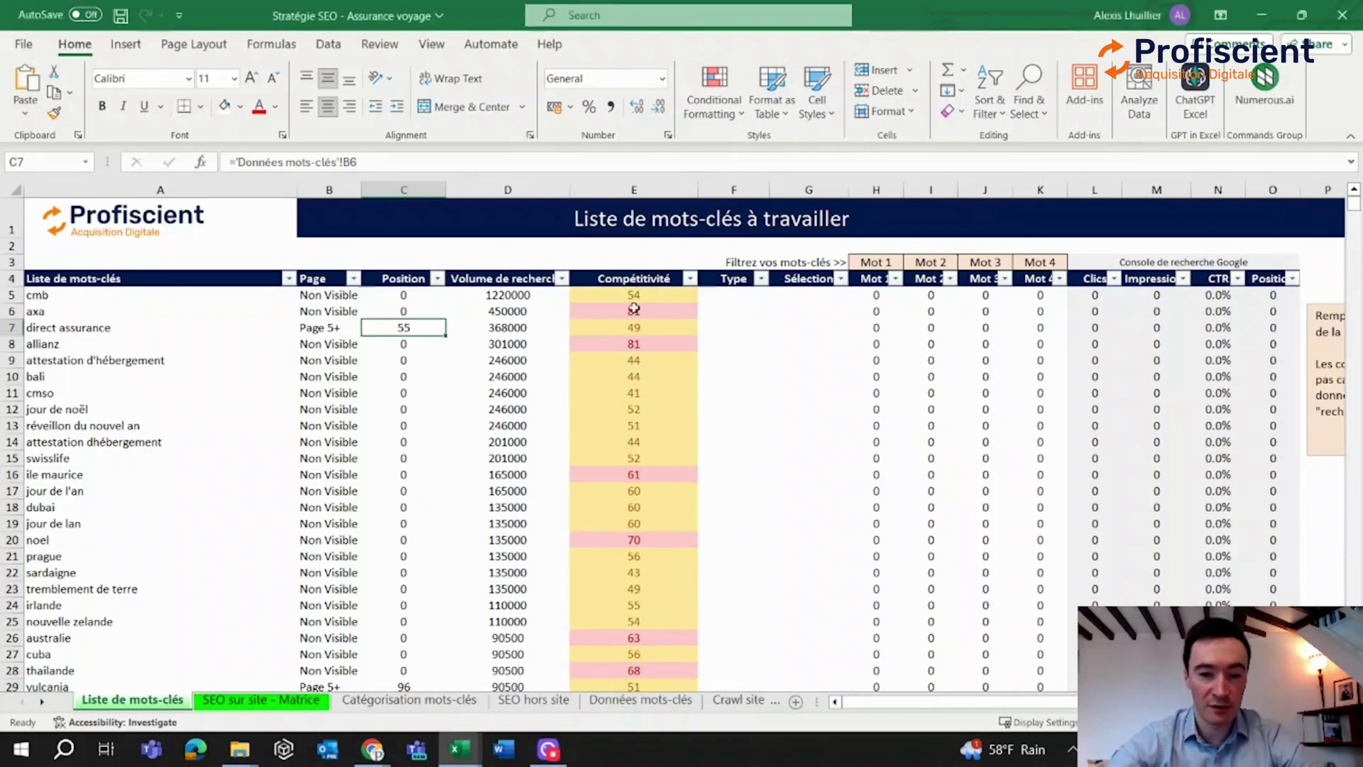
Step: Examine the Compétitivité scores and their colour coding down the keyword list, including the dark green cells
left_click(650, 310)
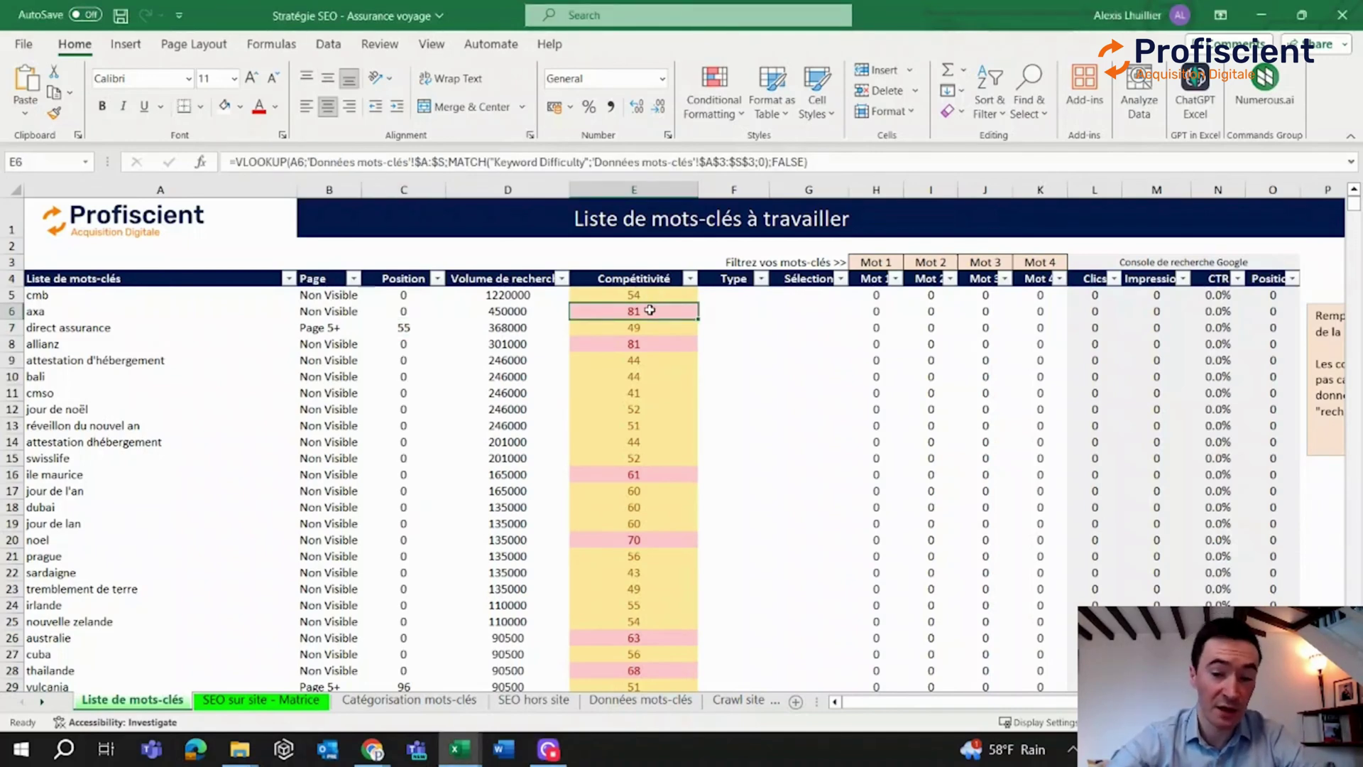
scroll(638, 399, "down", 20)
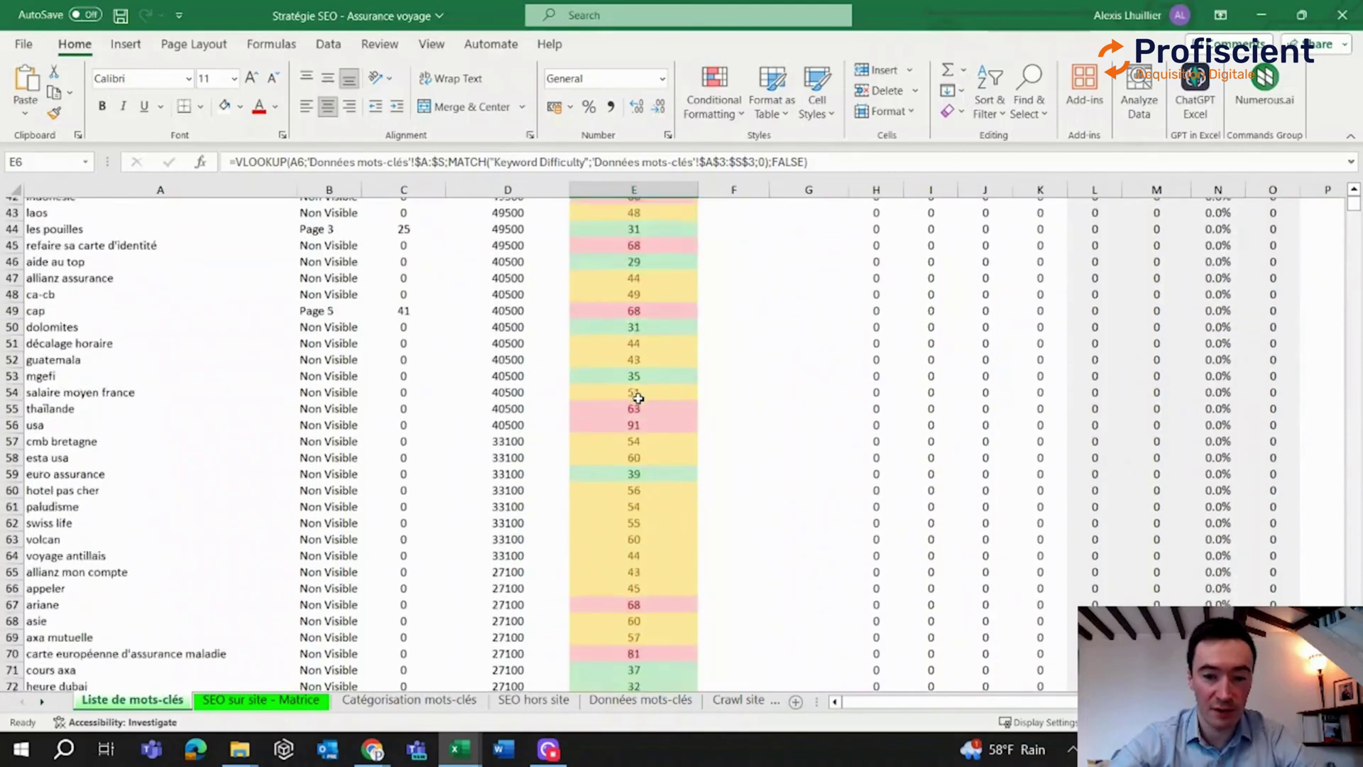
scroll(639, 399, "down", 3)
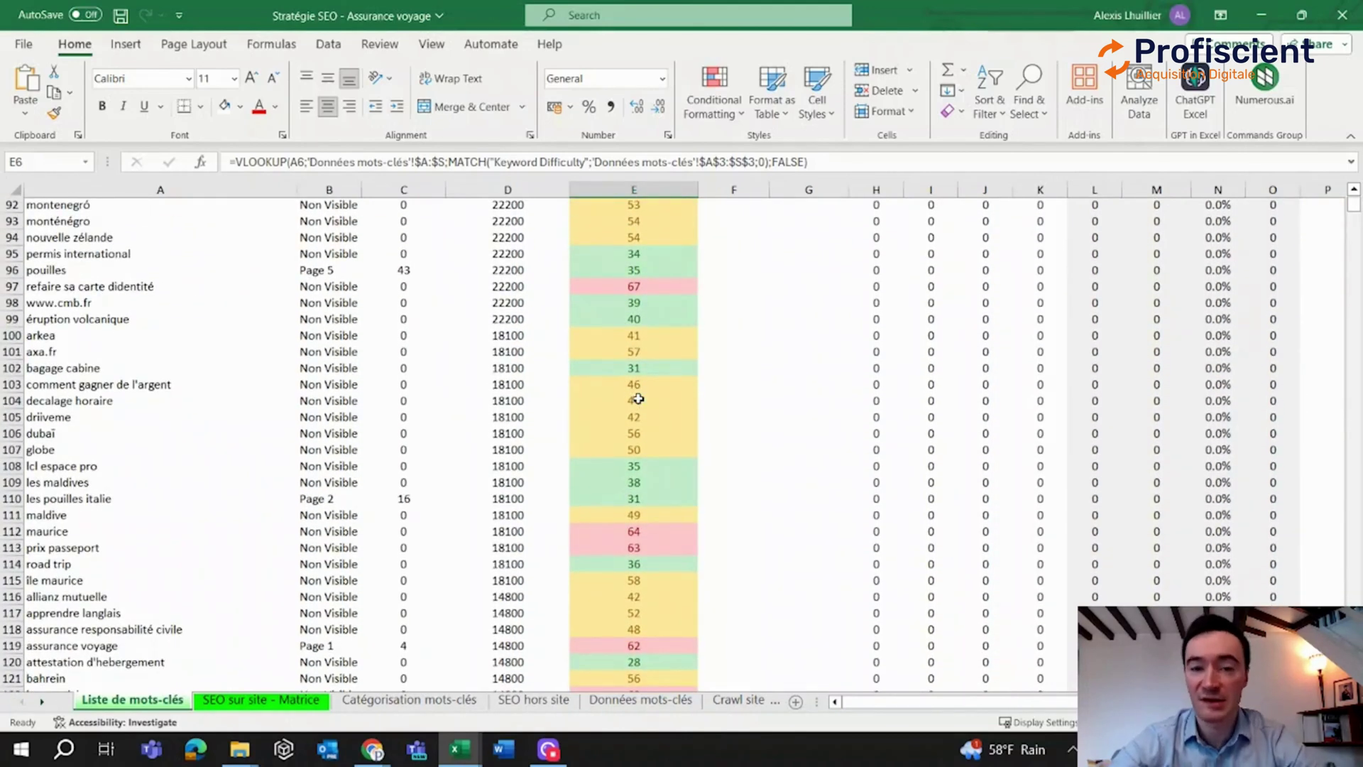
scroll(638, 399, "down", 2)
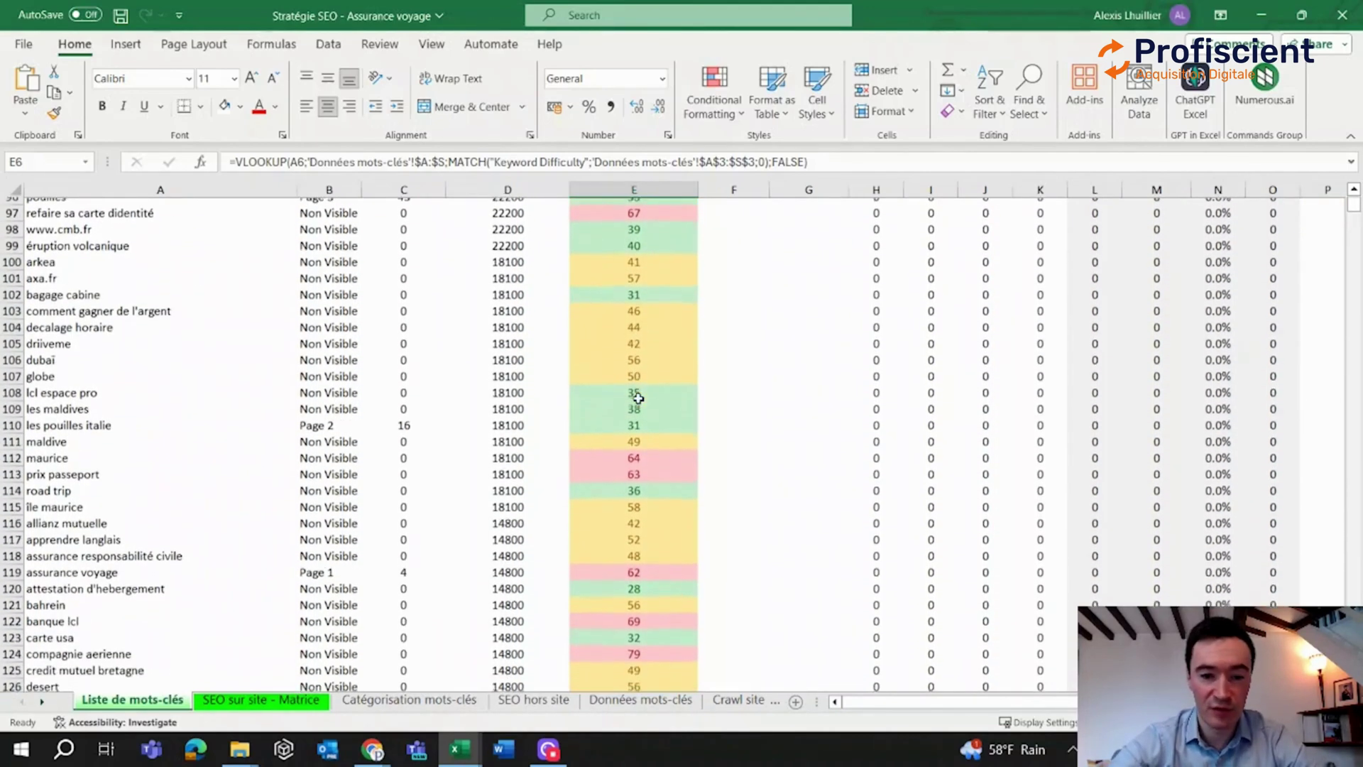
left_click(636, 392)
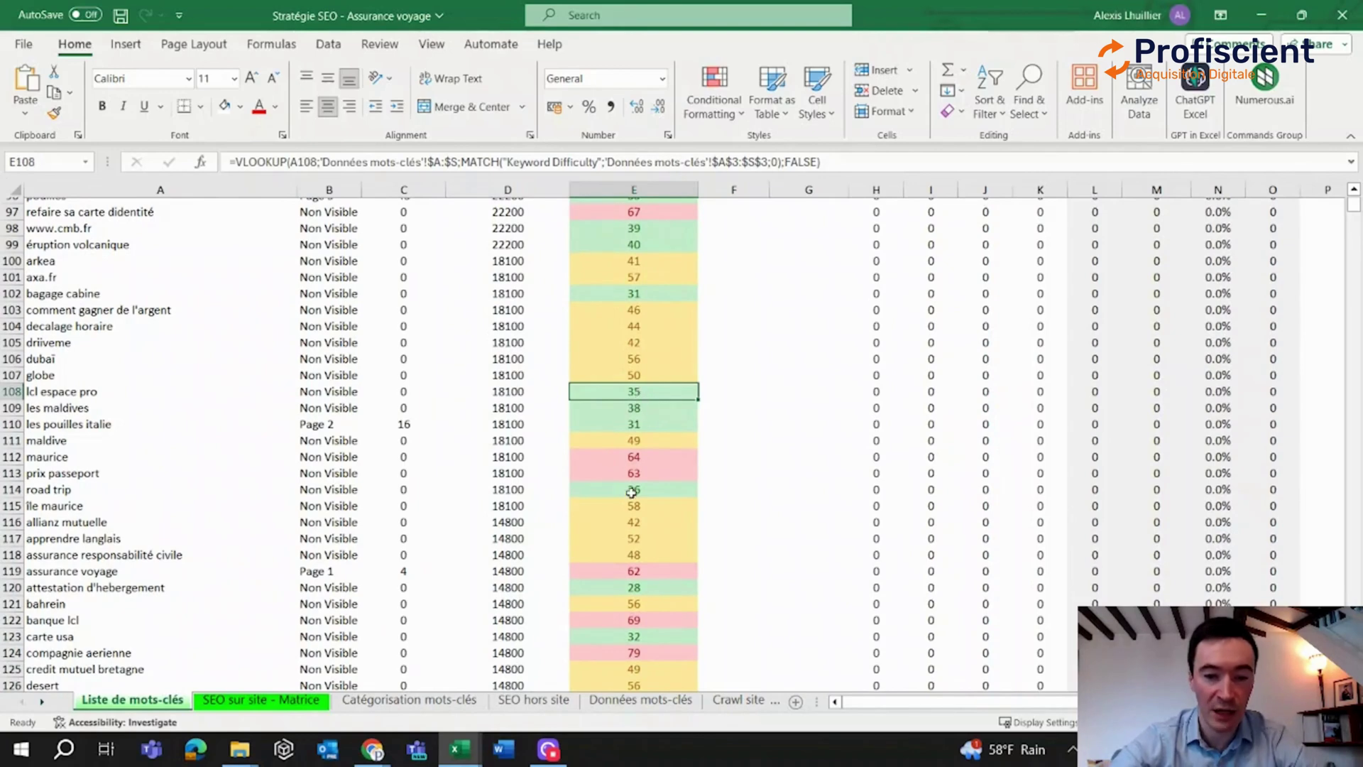
scroll(631, 497, "down", 7)
scroll(631, 499, "down", 11)
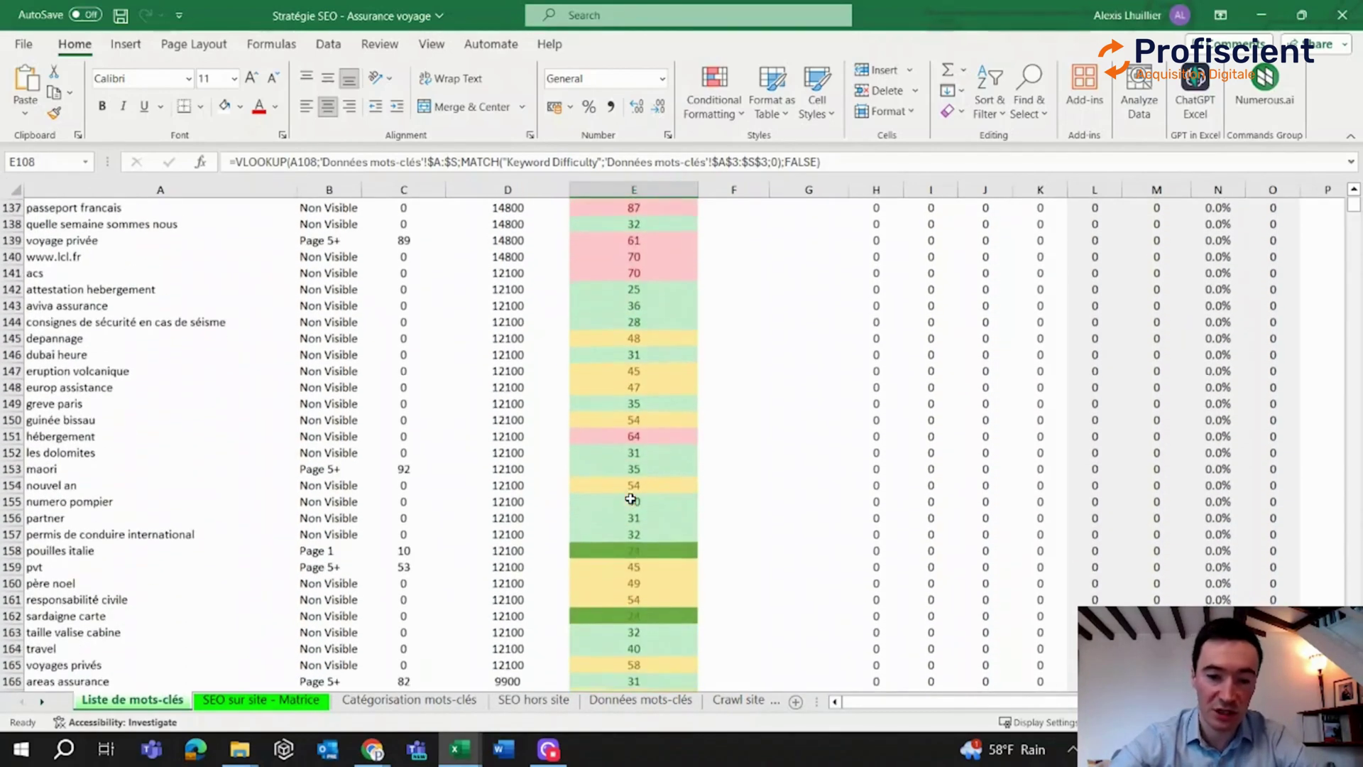
left_click(629, 294)
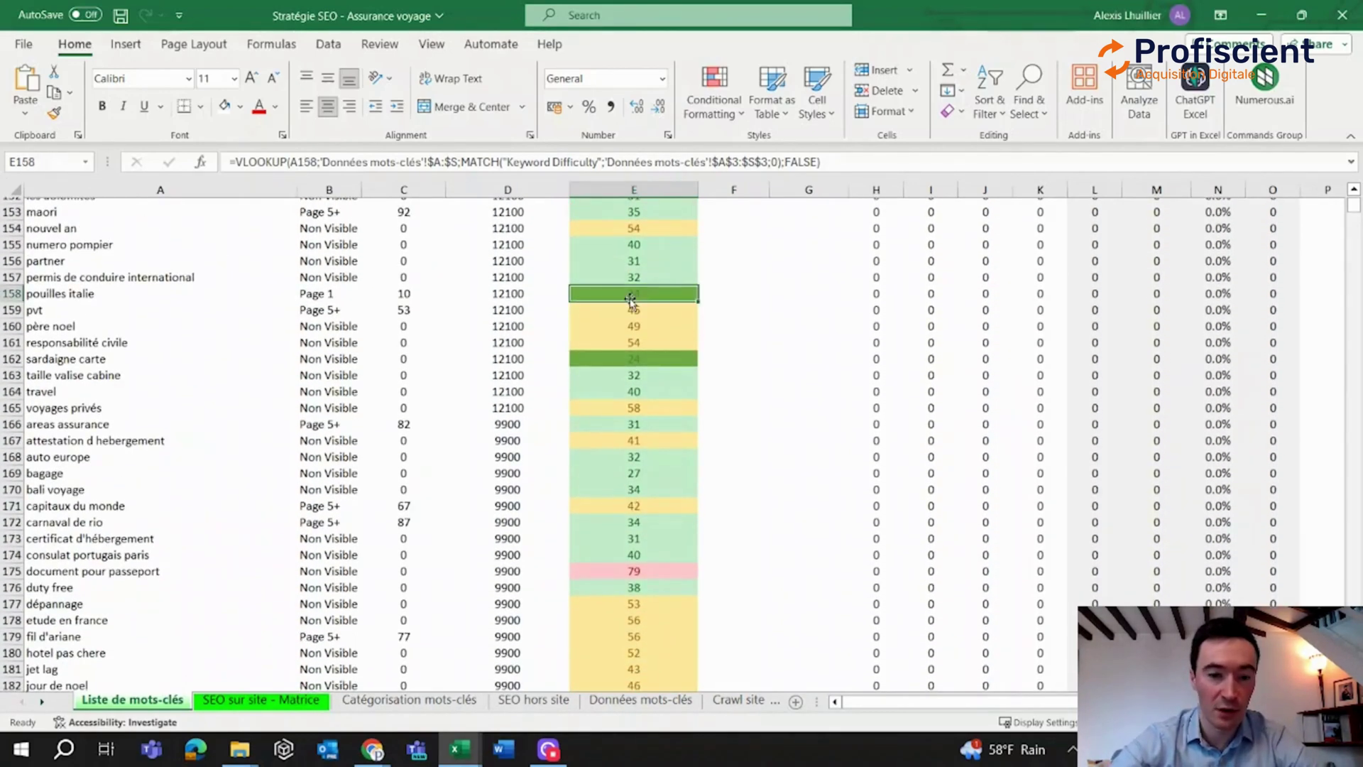
left_click(636, 357)
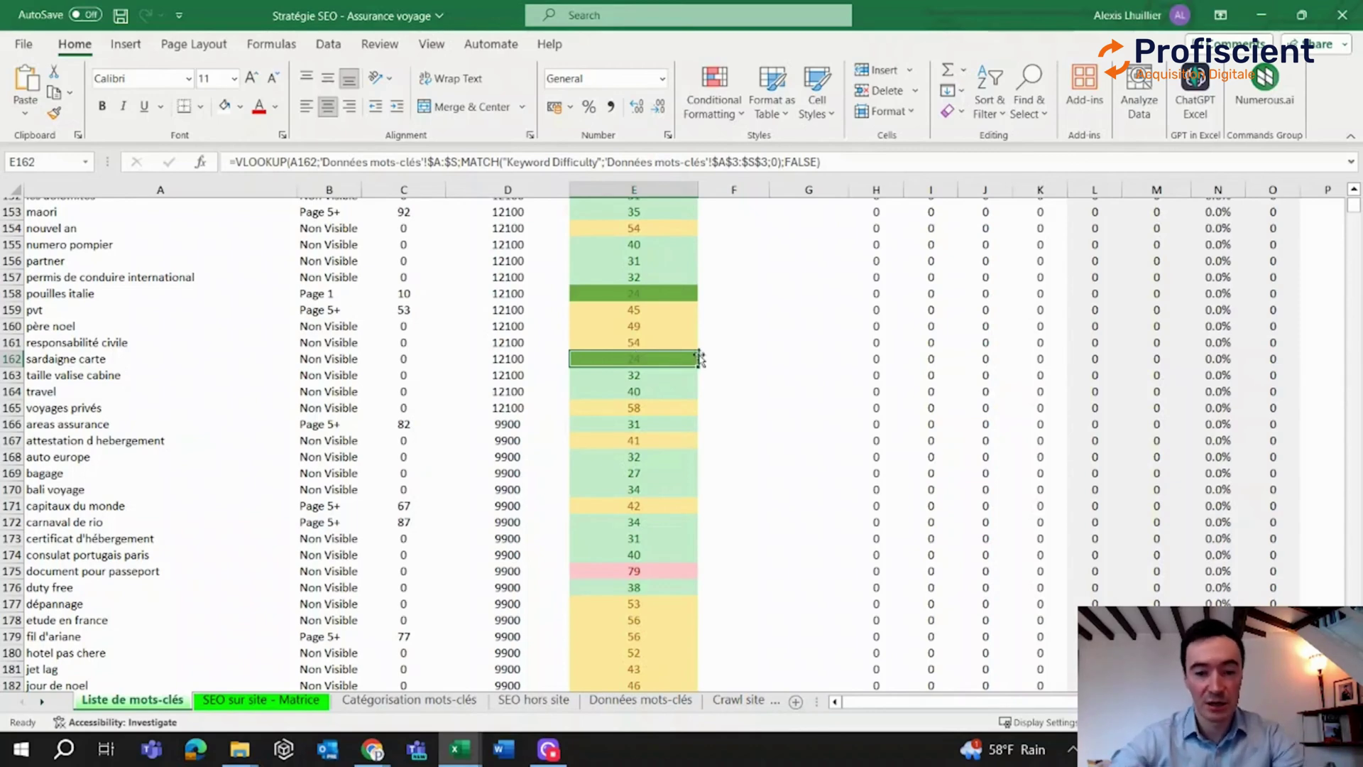
double_click(697, 352)
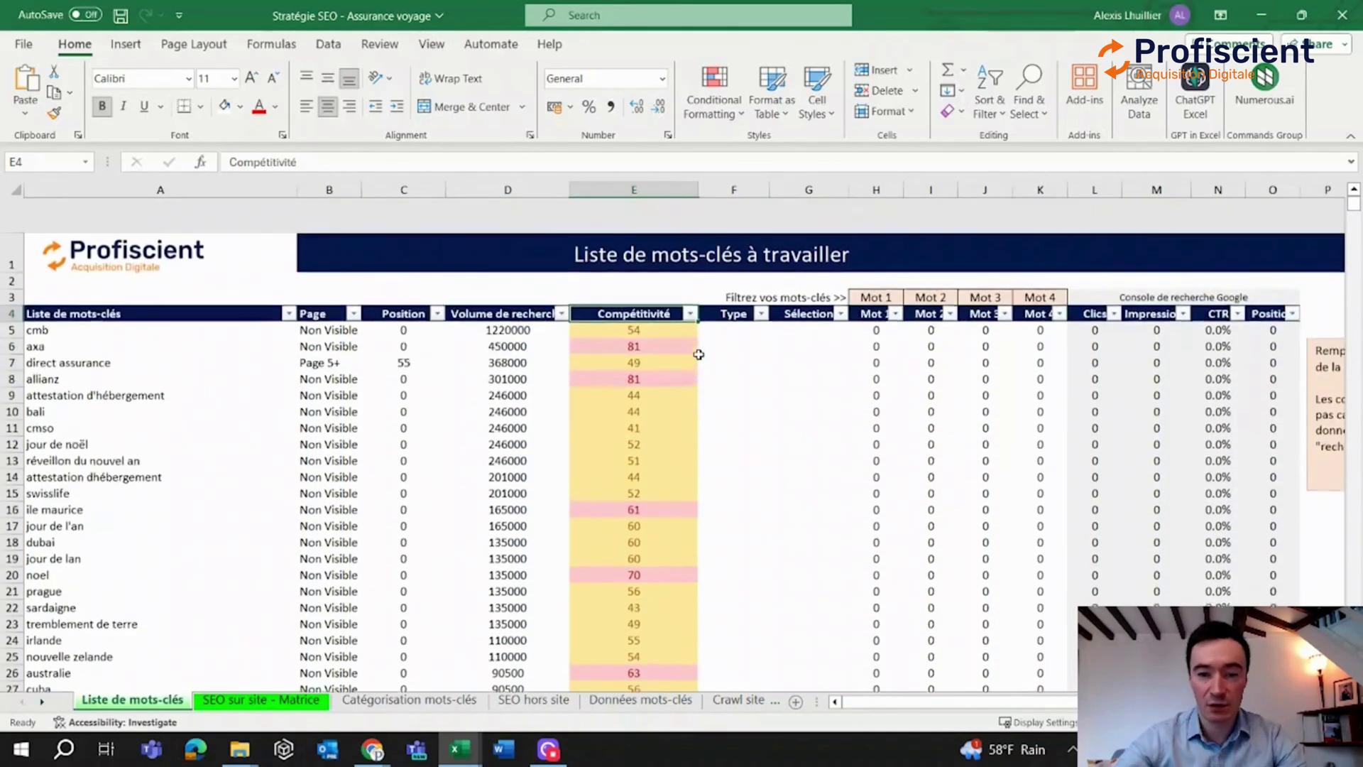
Step: Set the first two keyword filter words above the list to "assurance" and "voyage"
left_click(876, 264)
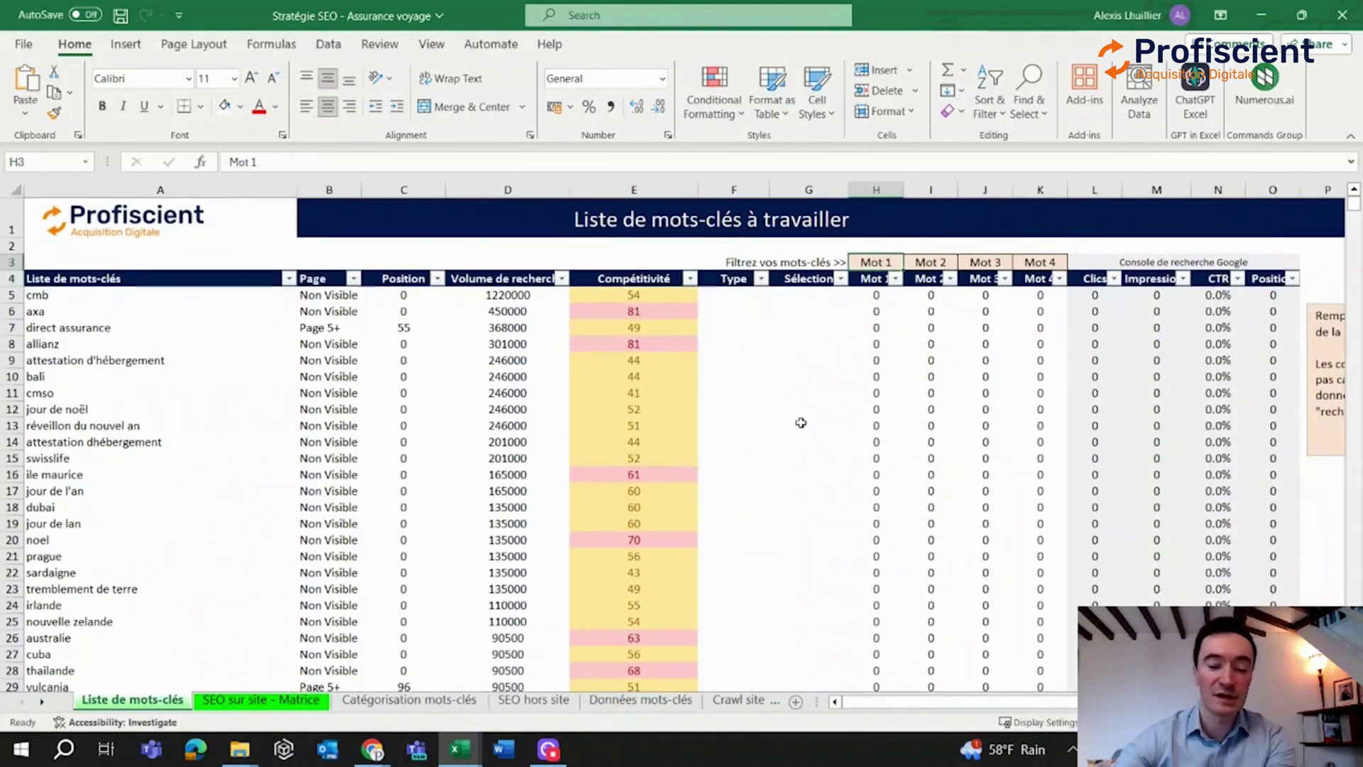
type("assurance")
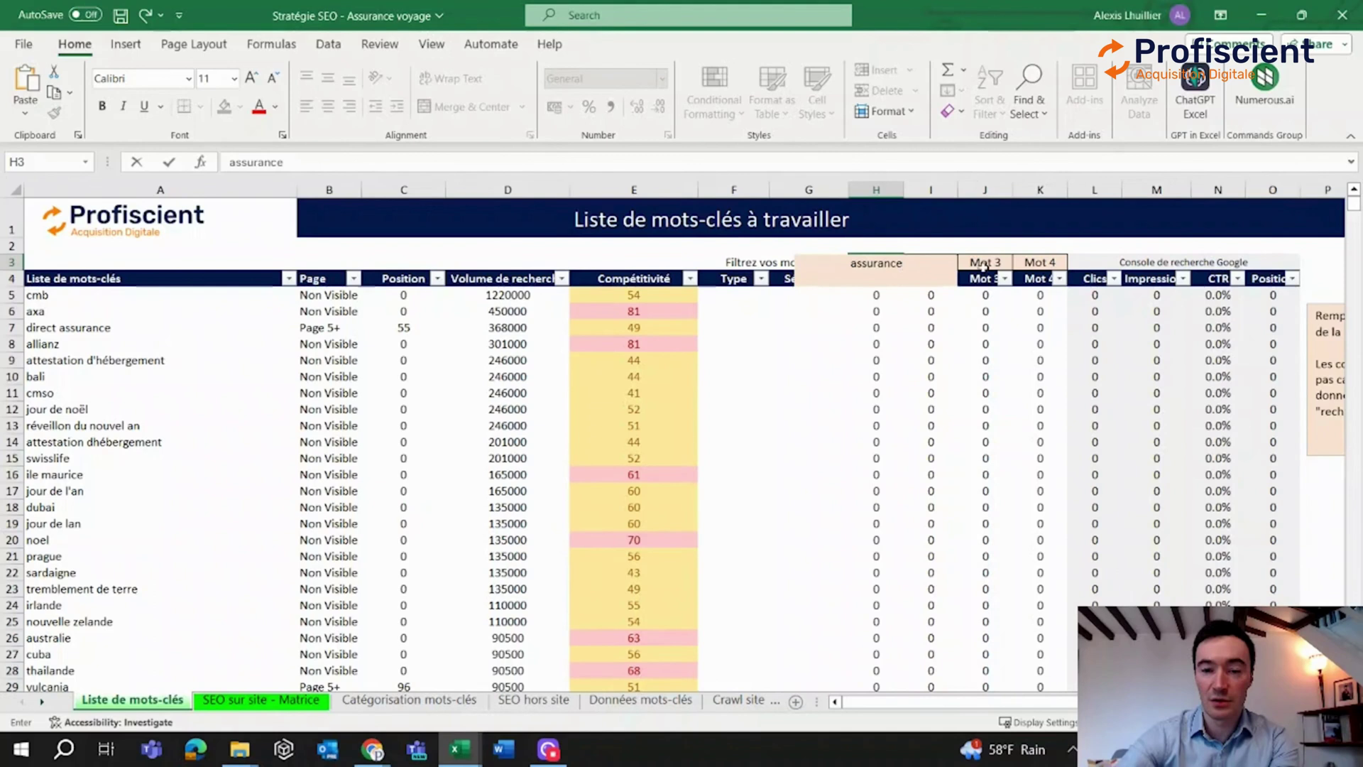
key("Tab")
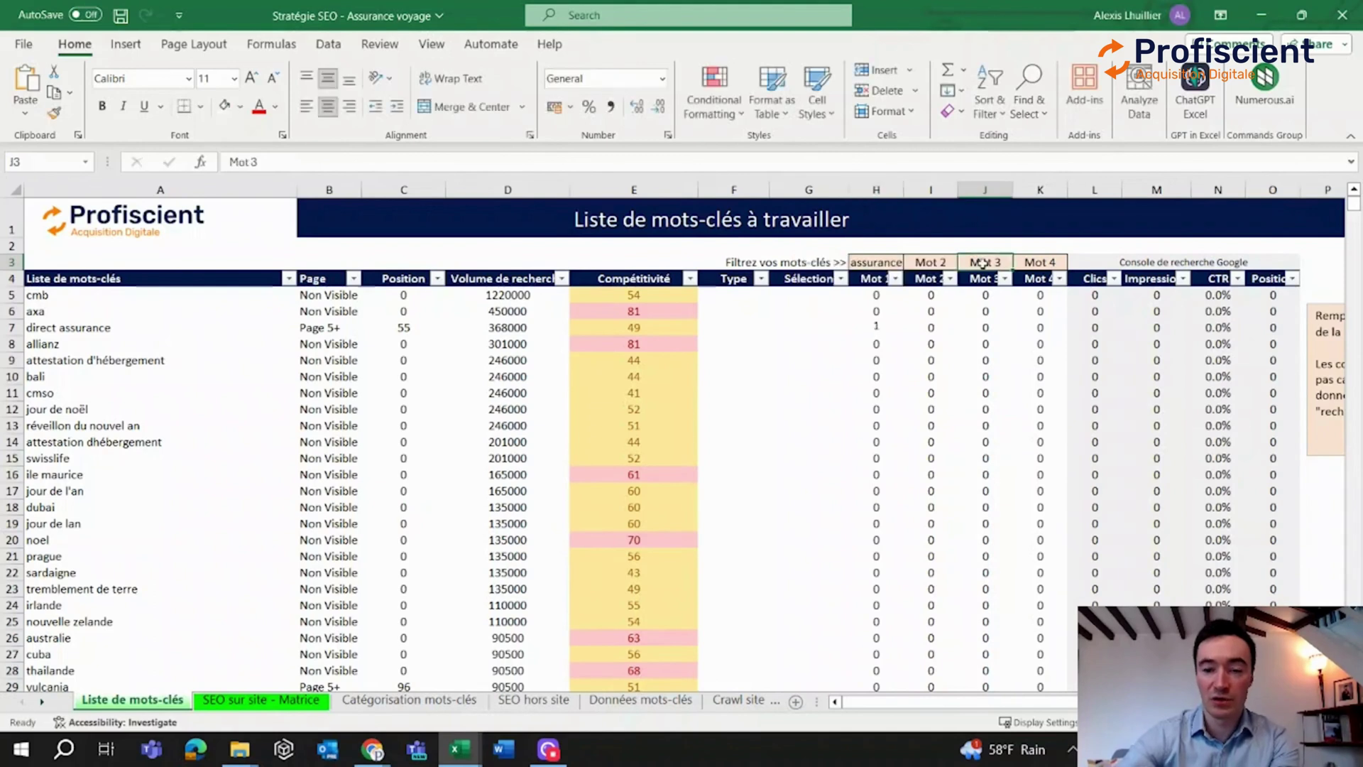
type("vo")
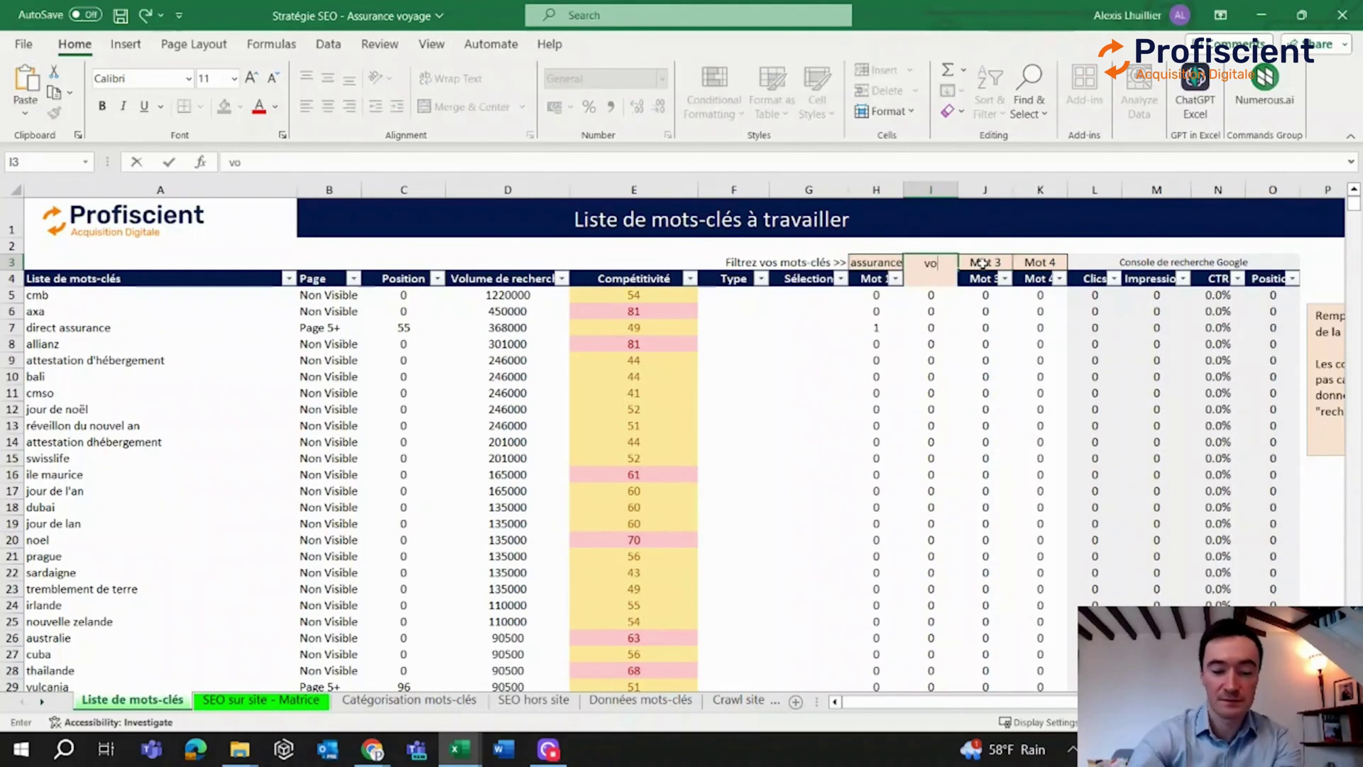
type("yage")
key("Return")
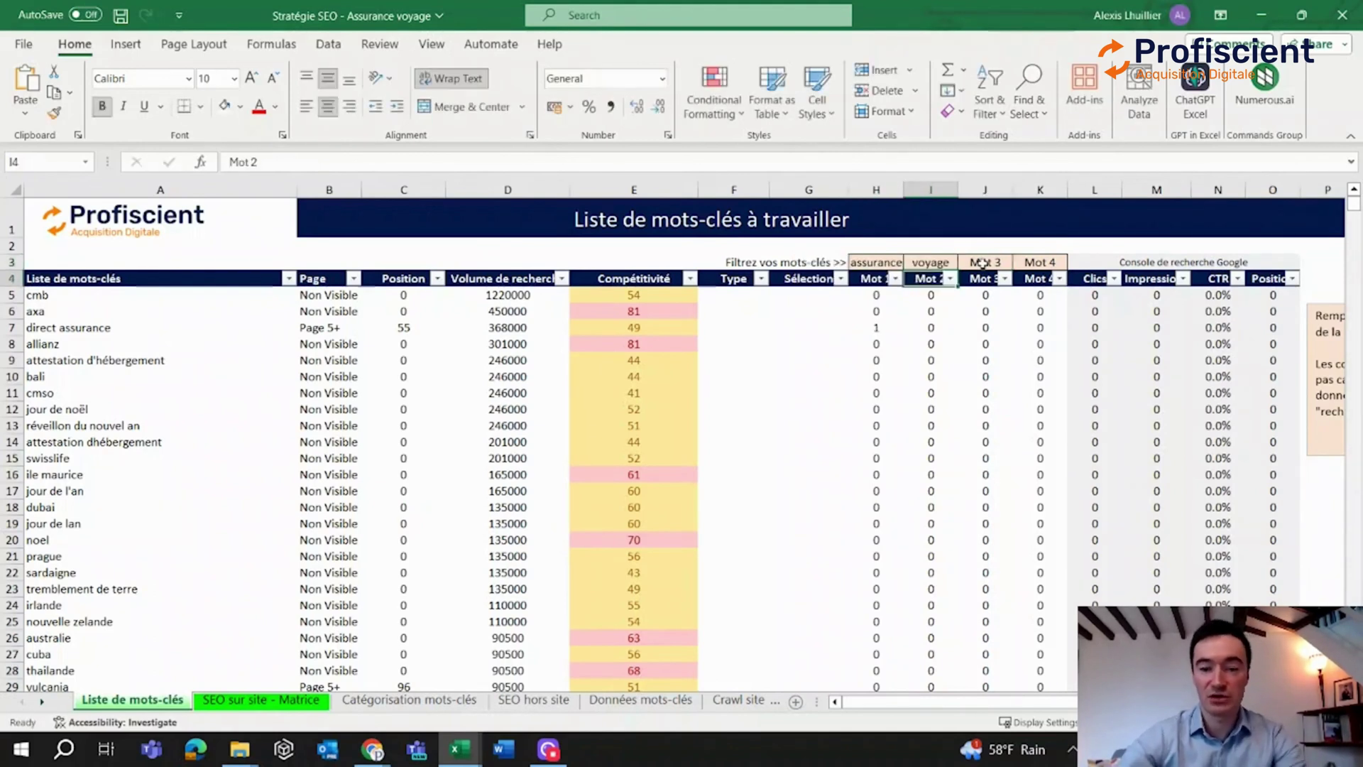
Step: Filter the Mot 1 and Mot 2 columns to show only the keywords marked 1 in both
left_click(894, 278)
left_click(936, 523)
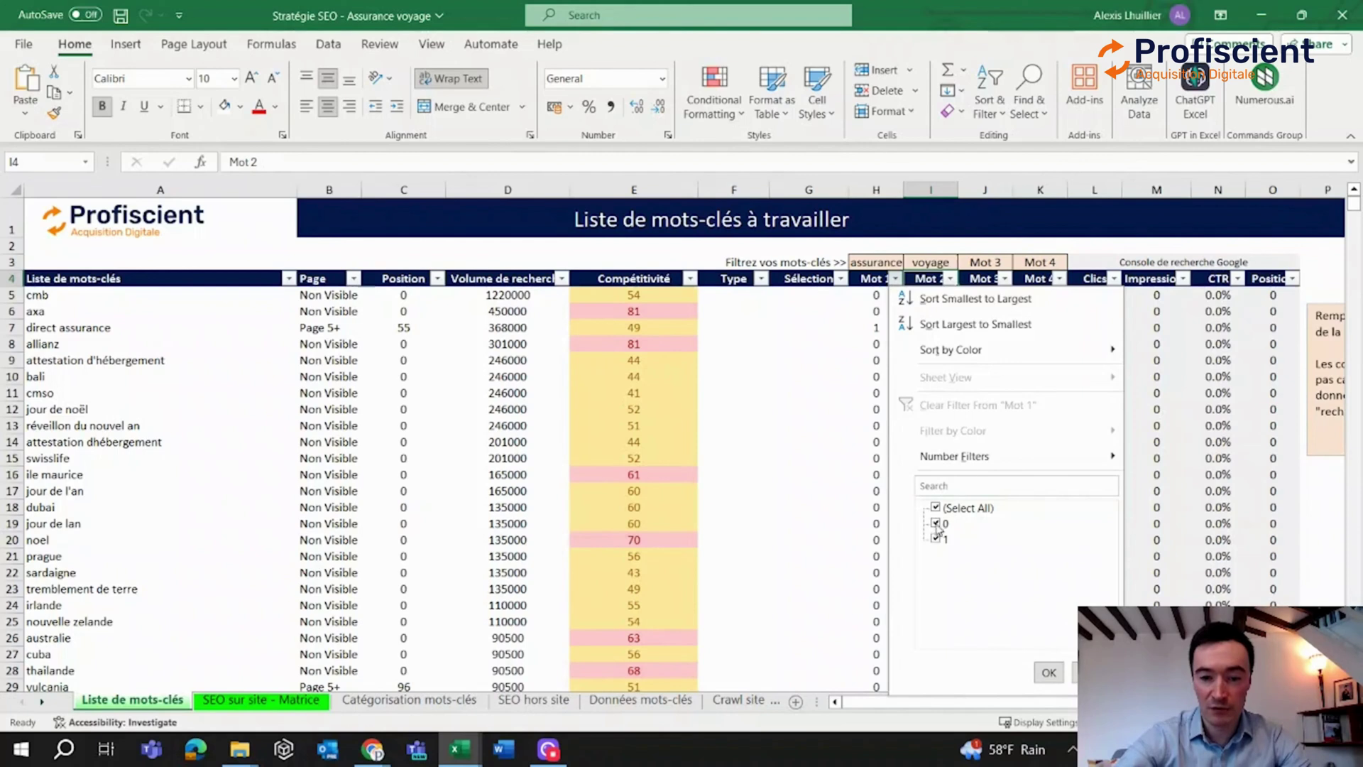
left_click(1049, 674)
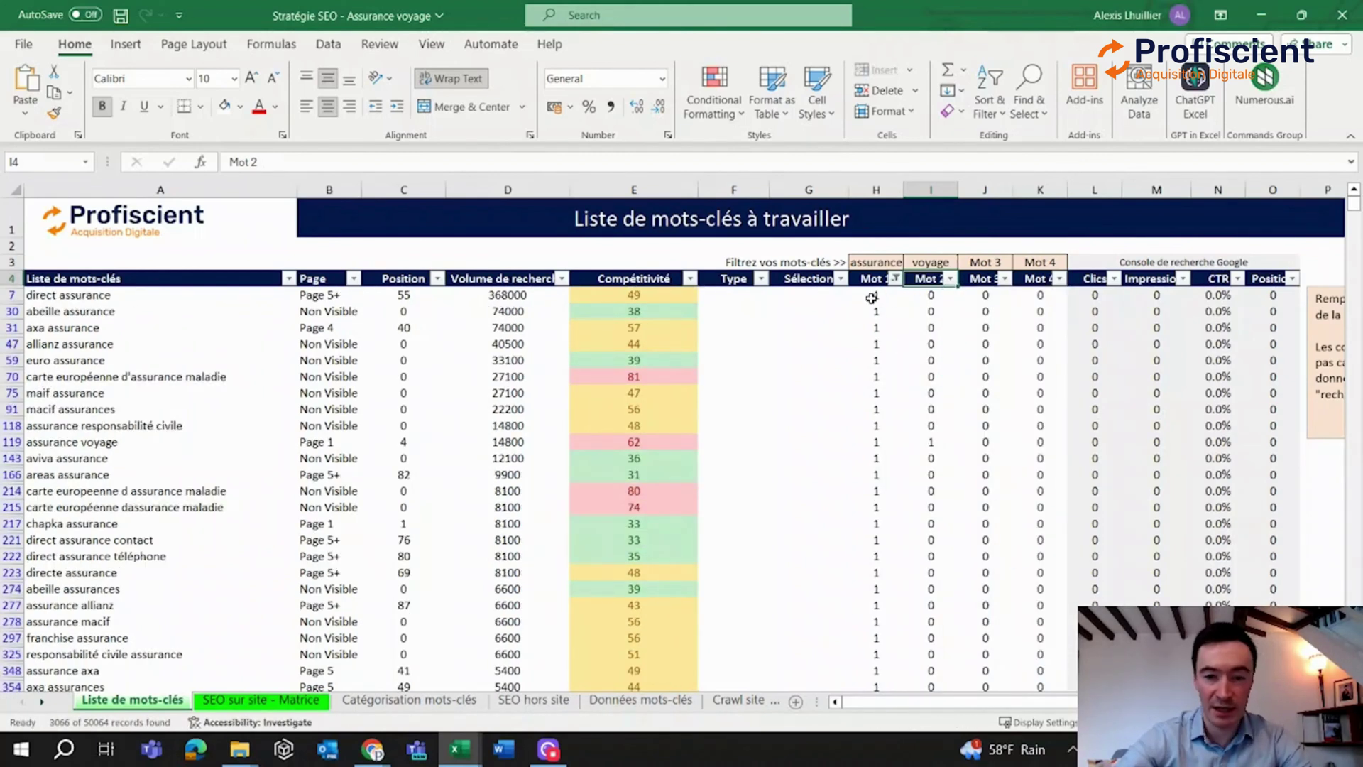
left_click(871, 297)
left_click(950, 278)
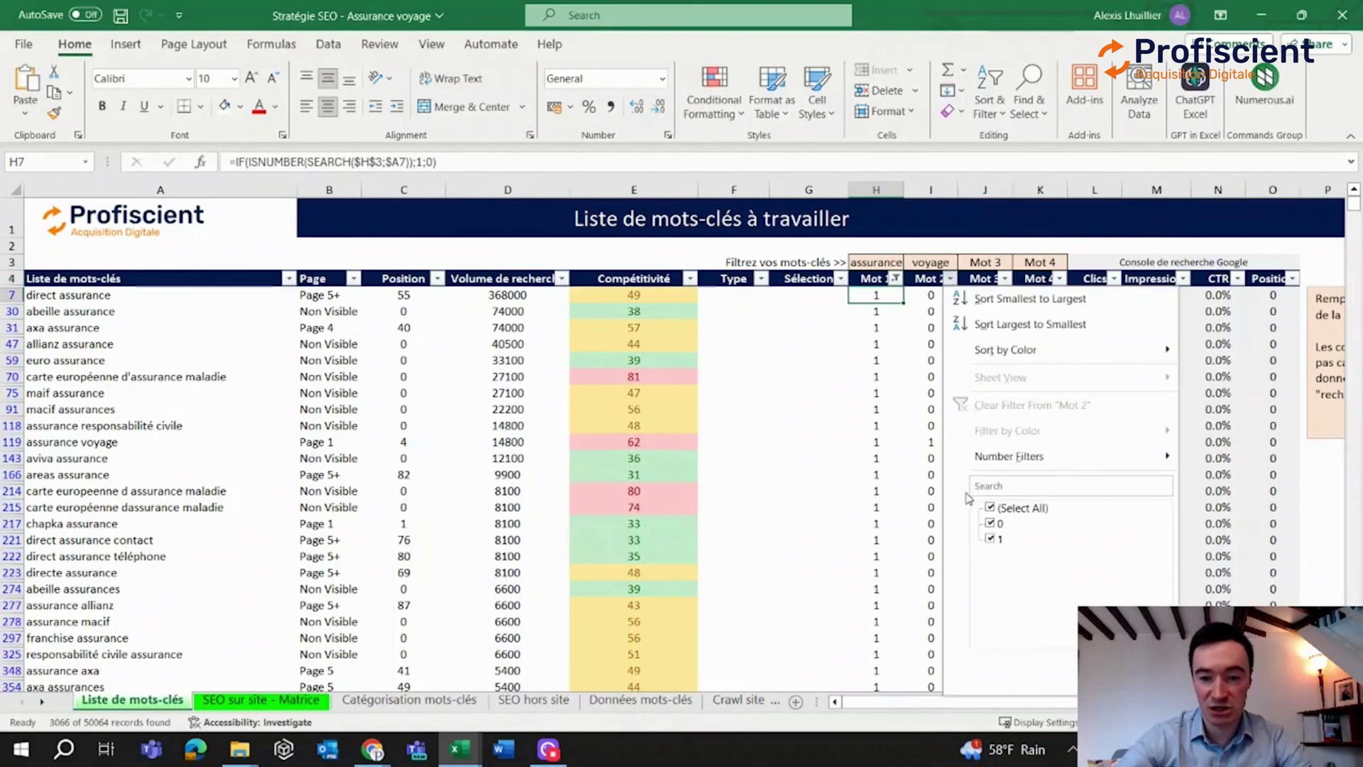
left_click(989, 524)
left_click(1111, 674)
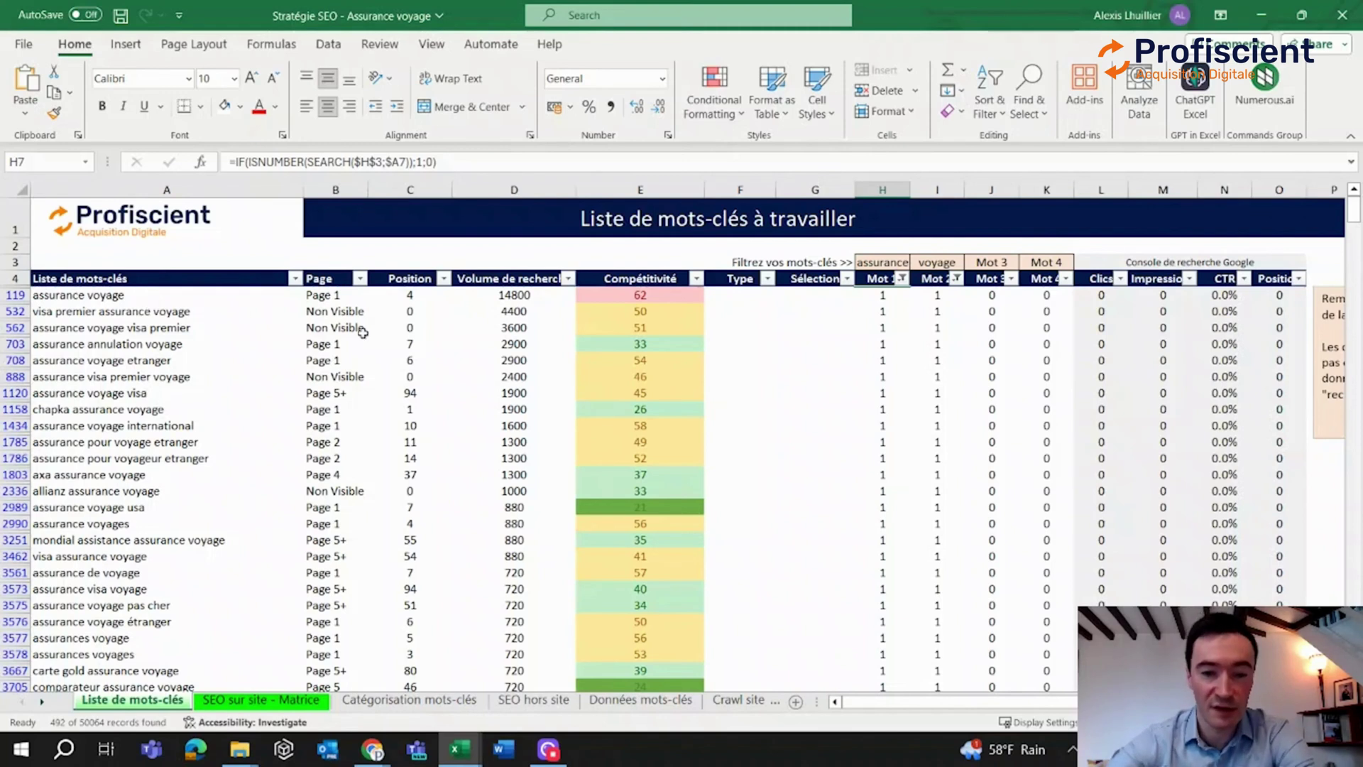
Step: Filter the Compétitivité column by the dark green cell colour to keep only the least competitive keywords
left_click(698, 279)
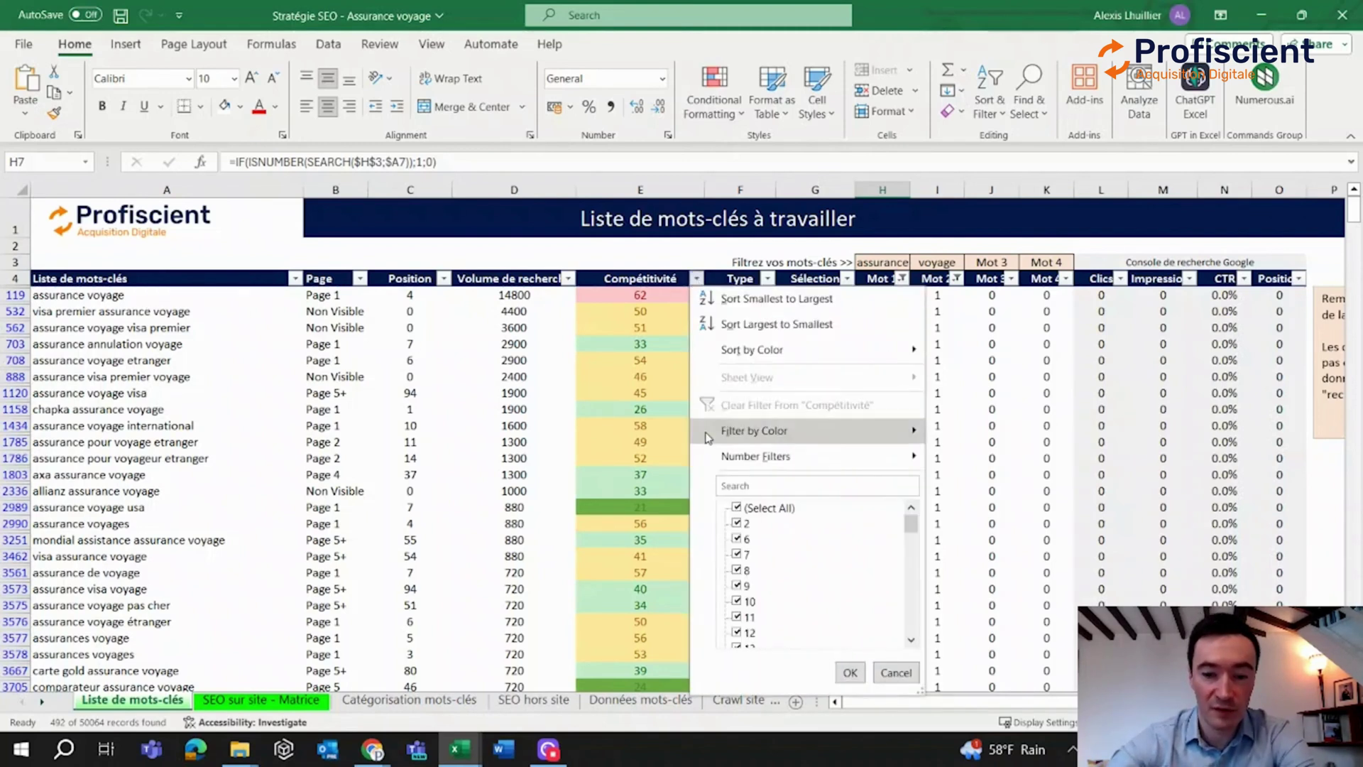
mouse_move(818, 438)
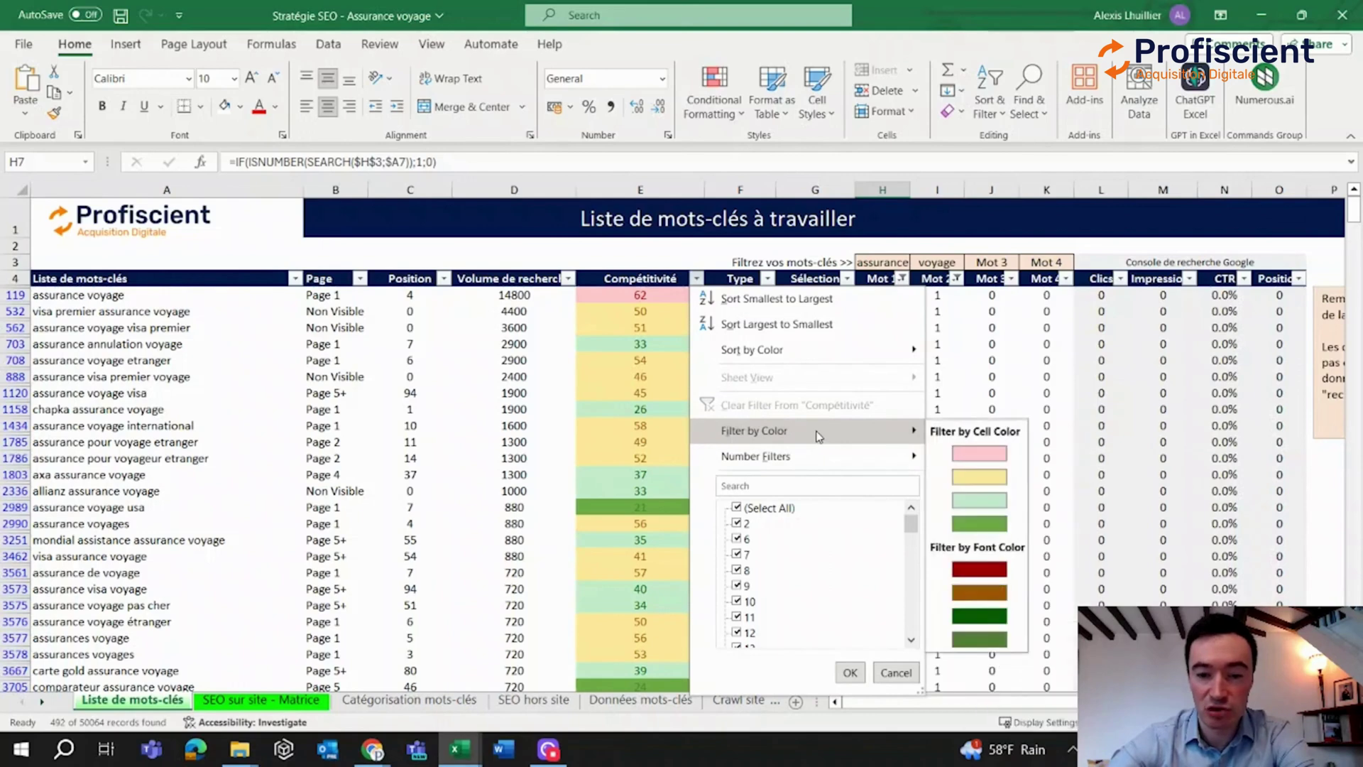
left_click(979, 524)
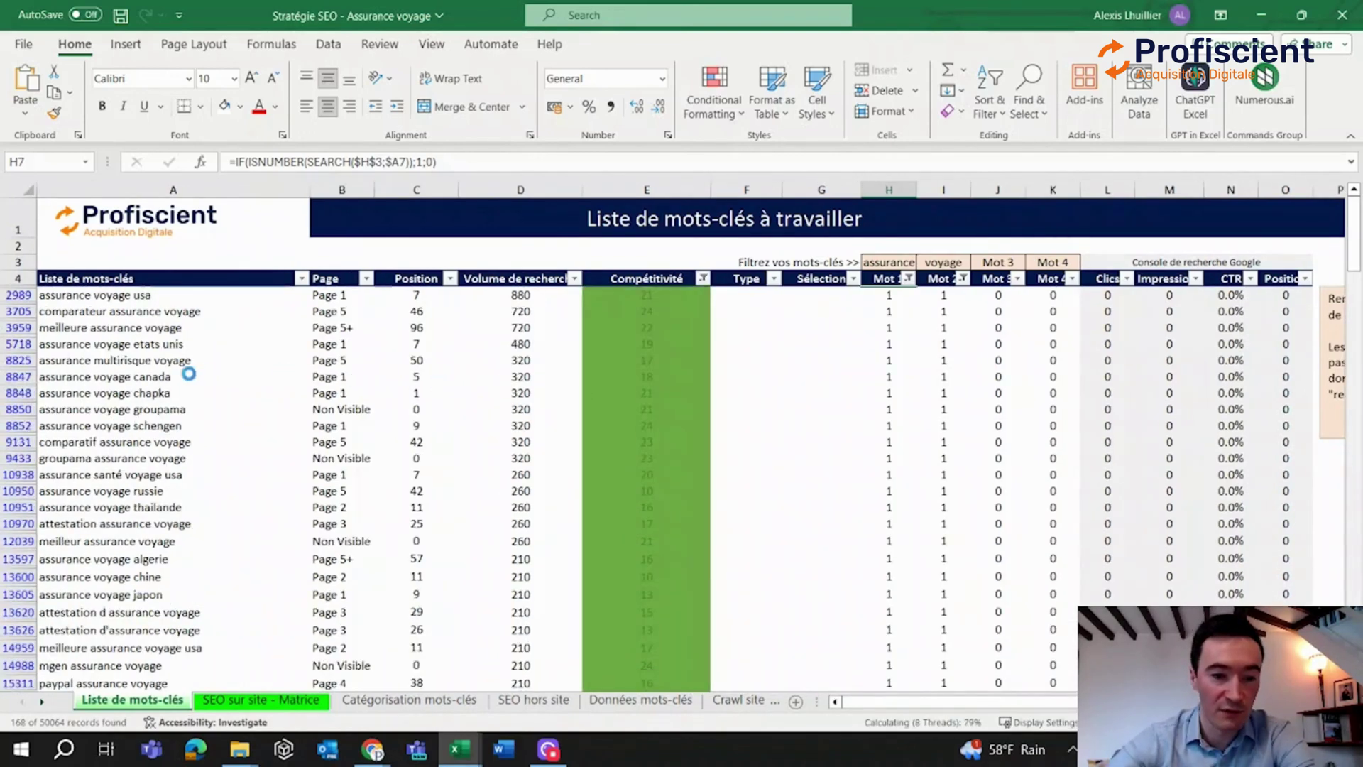
Step: Examine the competitiveness and search volume of the keyword "assurance voyage canada"
left_click(145, 377)
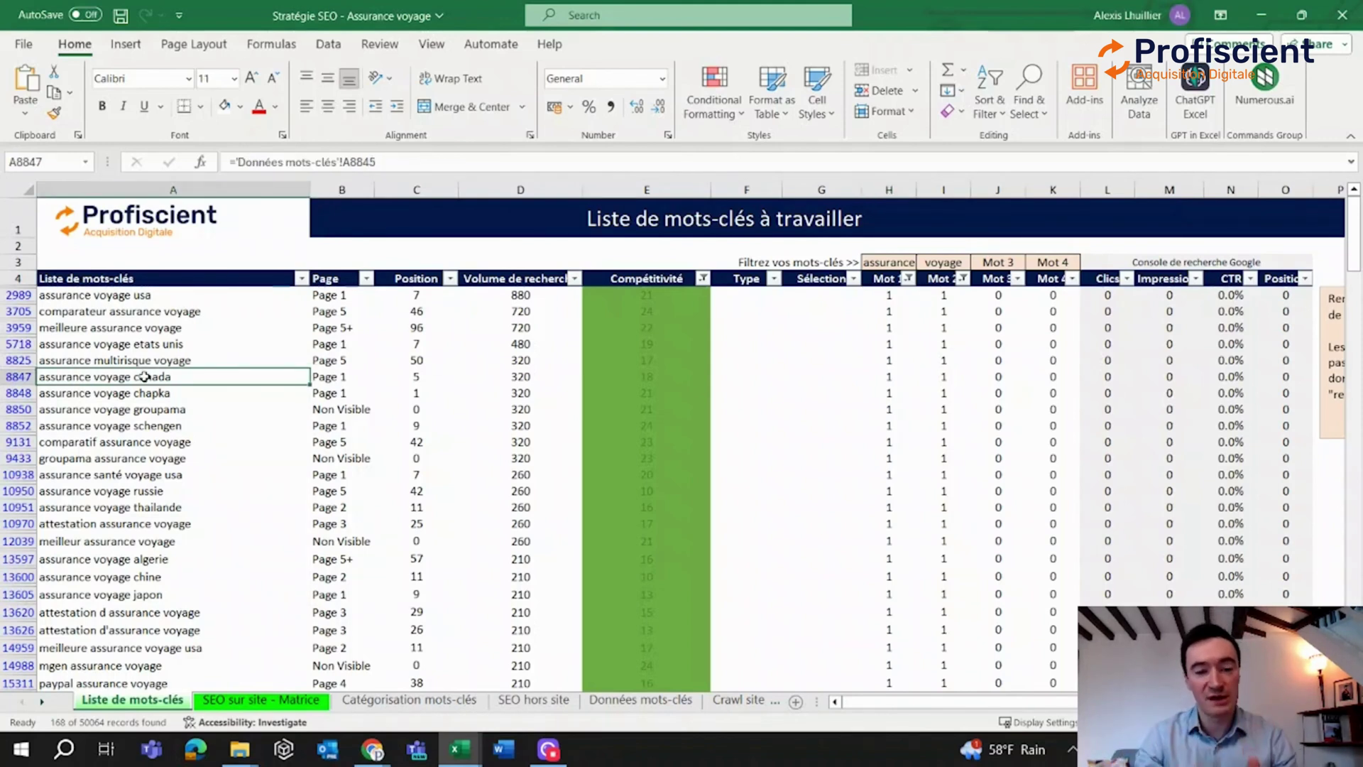
left_click(643, 375)
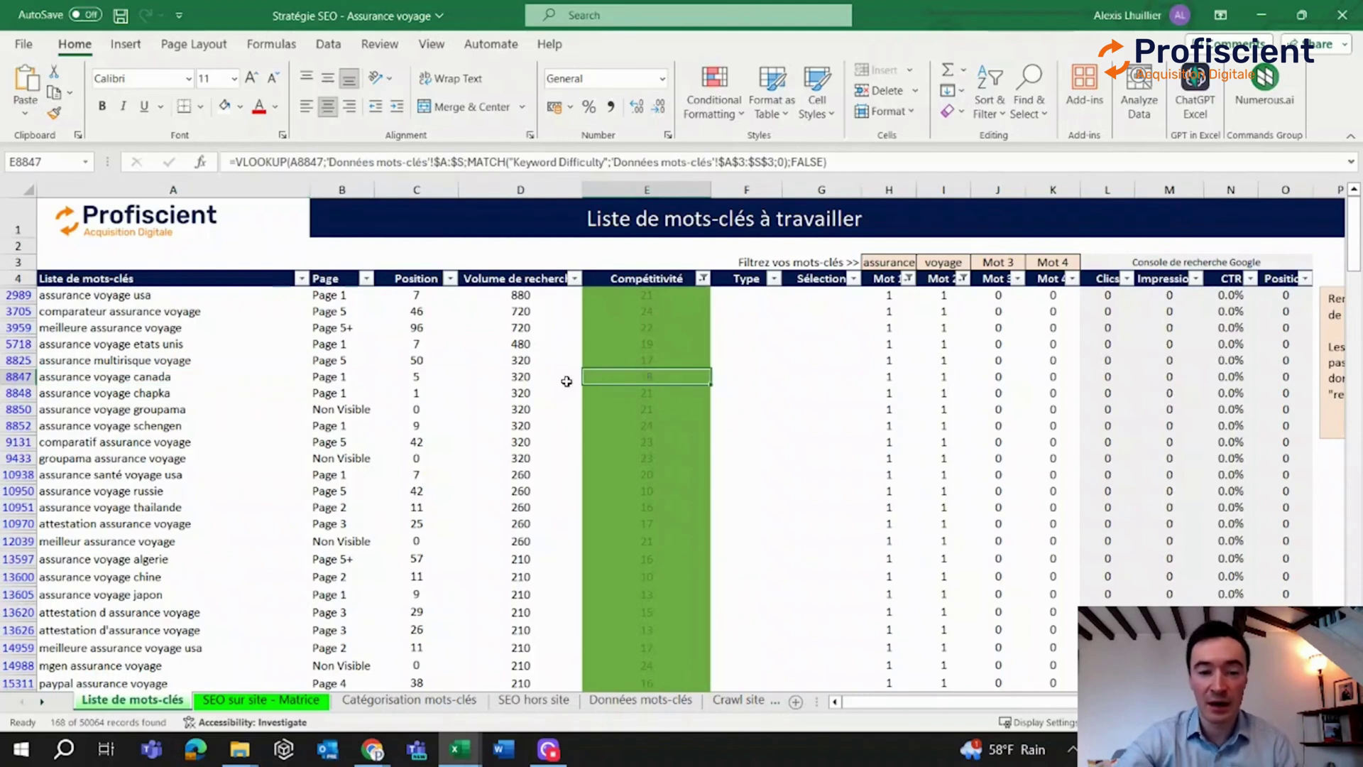
left_click(168, 380)
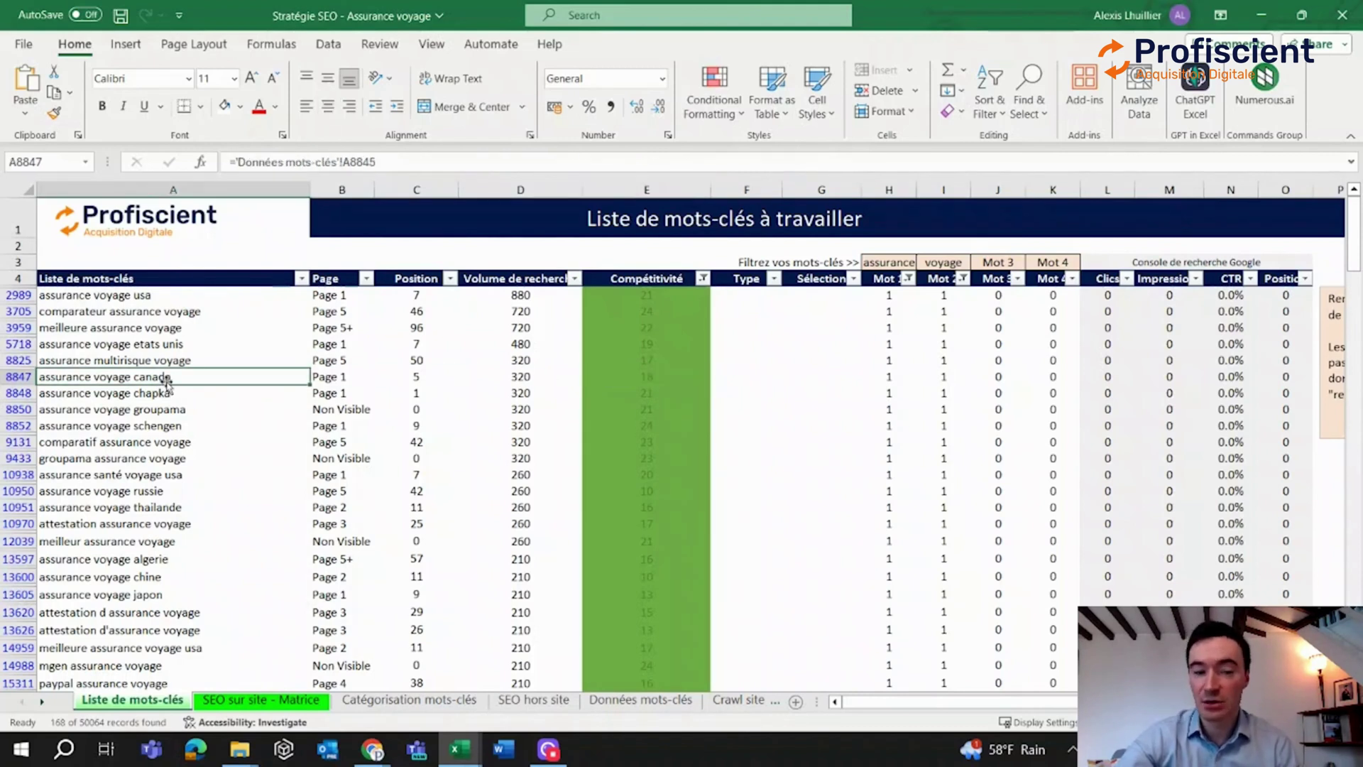
left_click(517, 377)
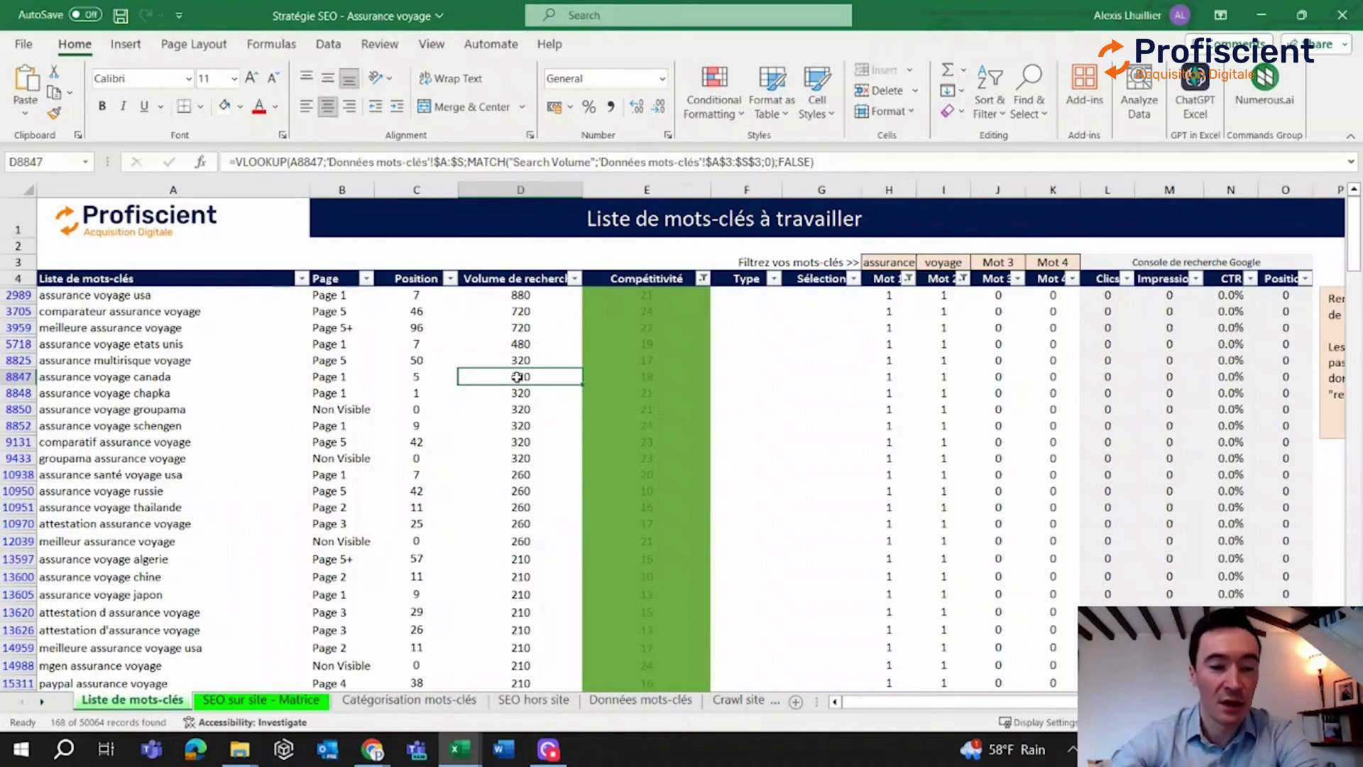
left_click(220, 378)
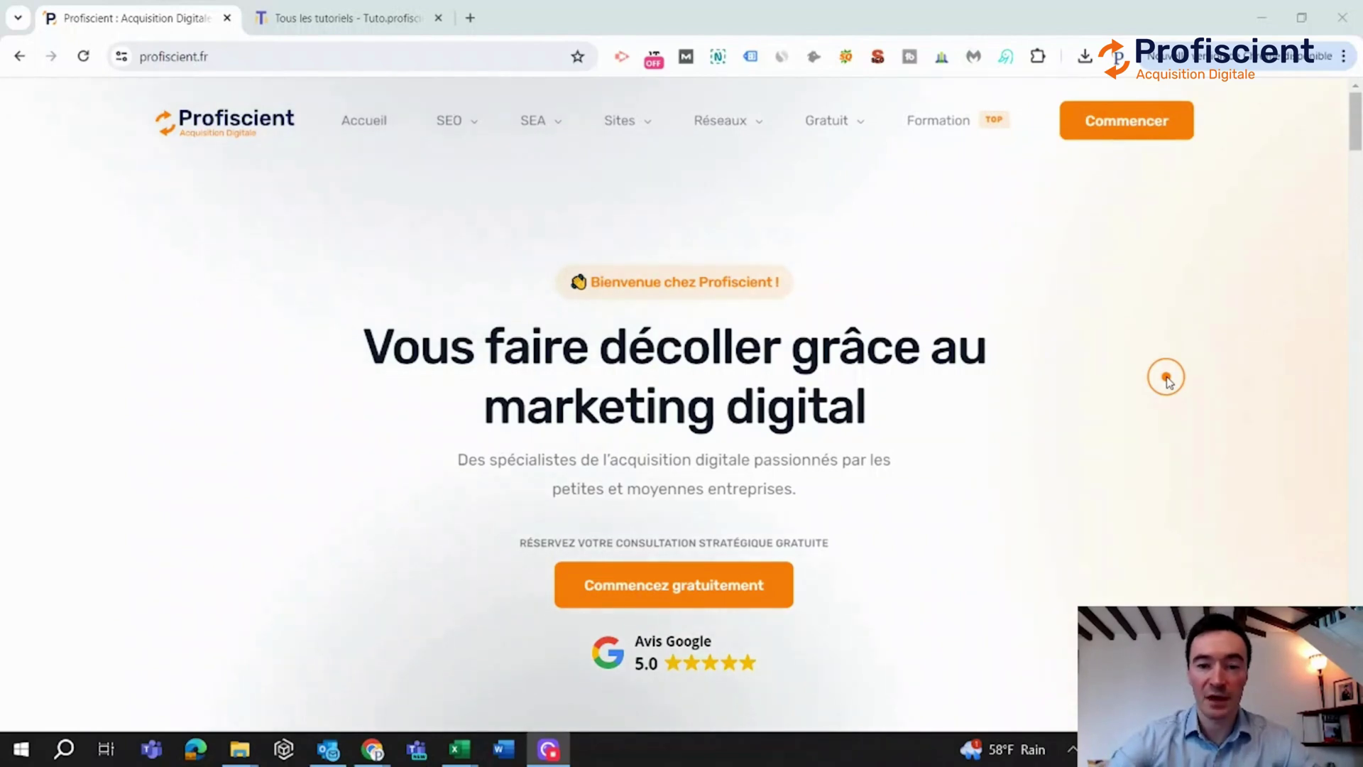
Step: Open the page with all the free resources on the Profiscient website
mouse_move(859, 141)
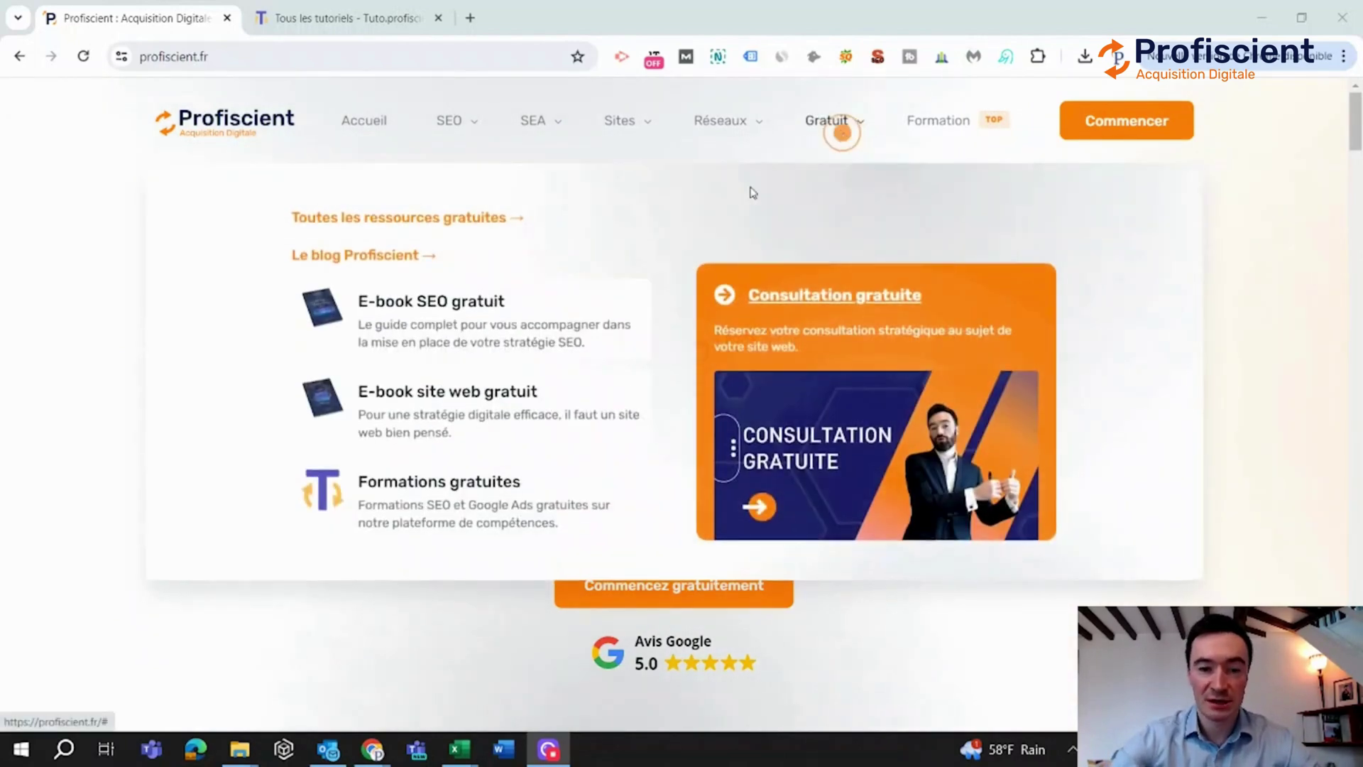
left_click(508, 220)
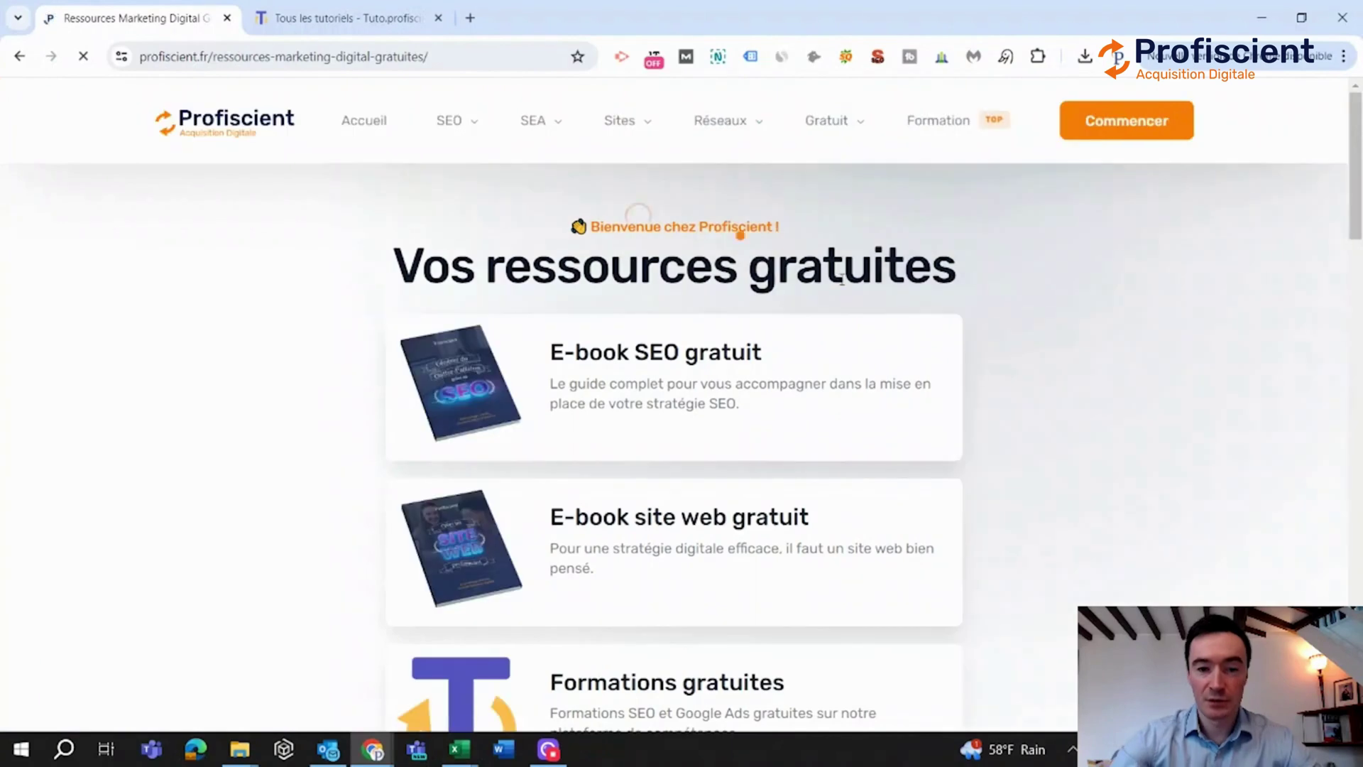
left_click(842, 278)
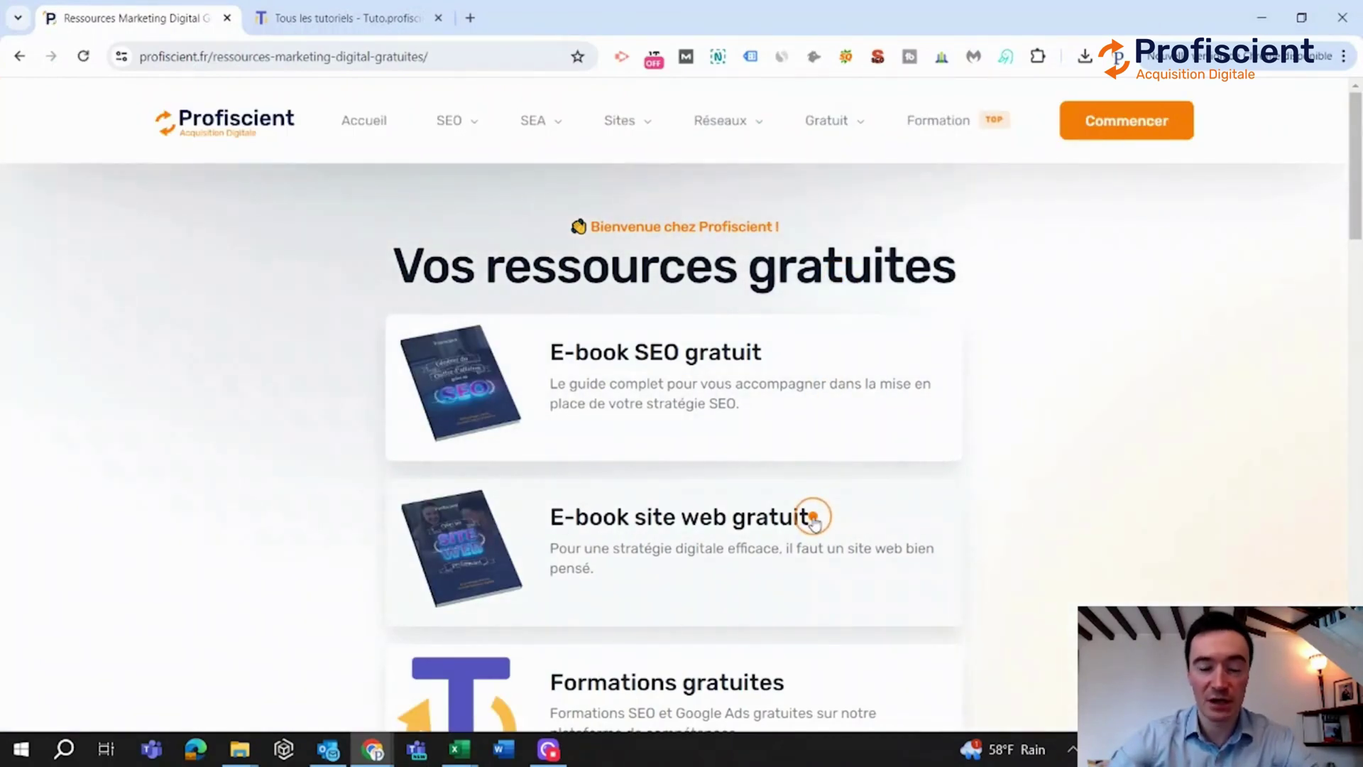
Step: Look over the free e-books and trainings on the resources page, and browse the Référencement Naturel courses on the Tuto Profiscient tutorials page
scroll(813, 518, "down", 2)
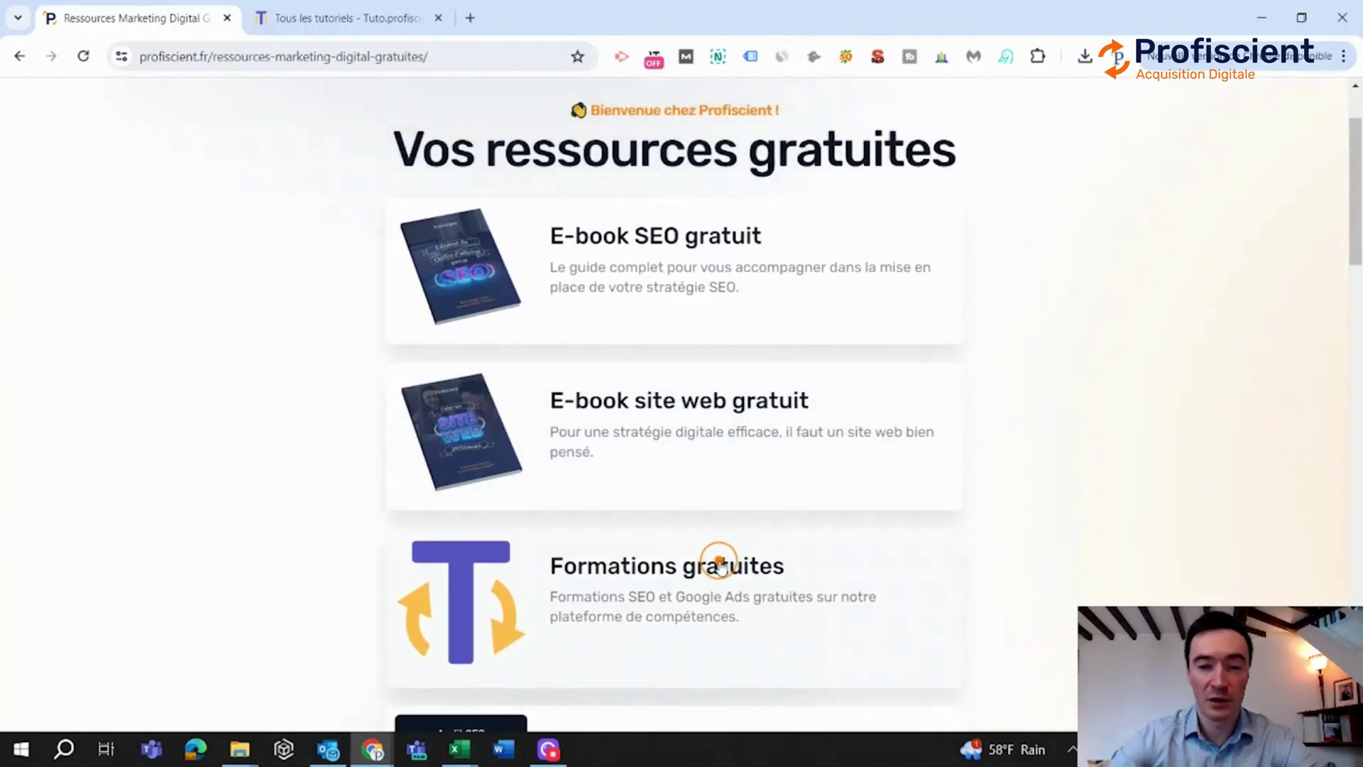
scroll(718, 563, "up", 2)
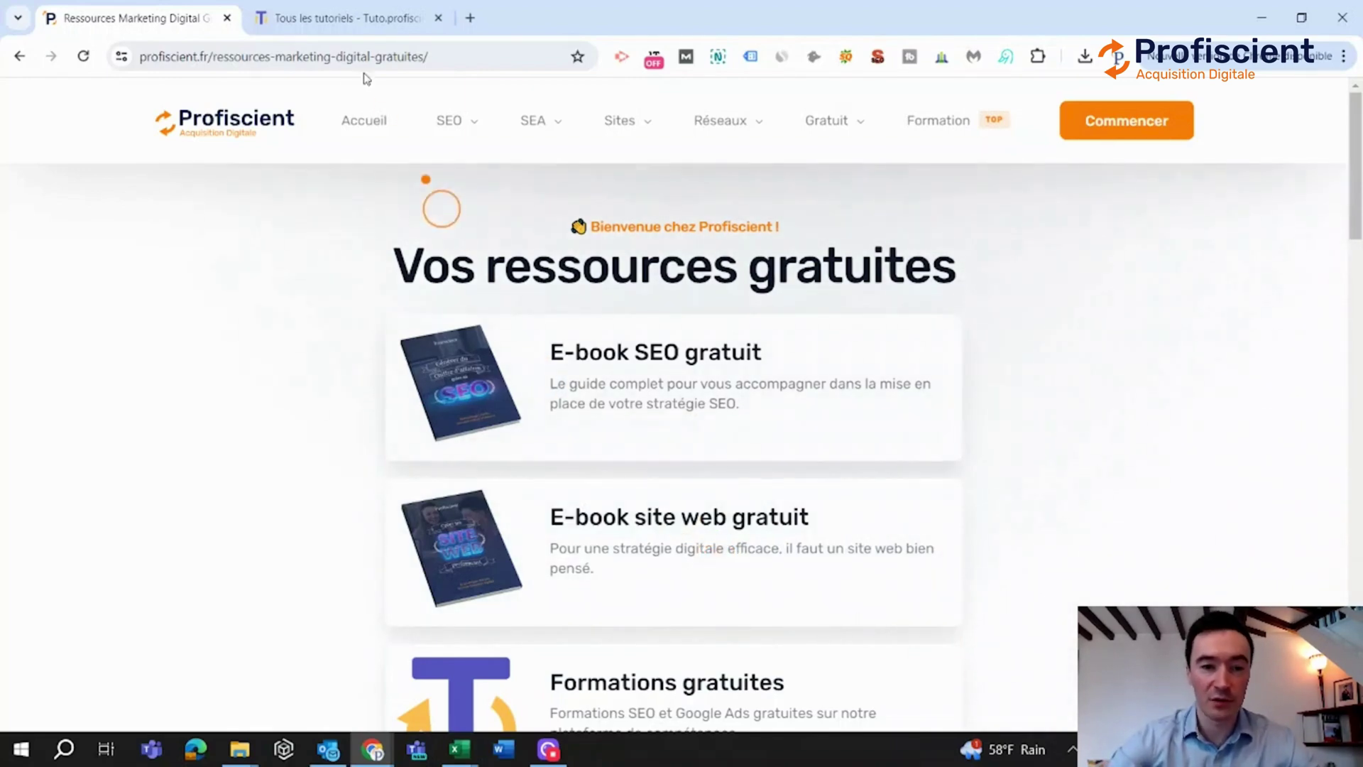
left_click(331, 16)
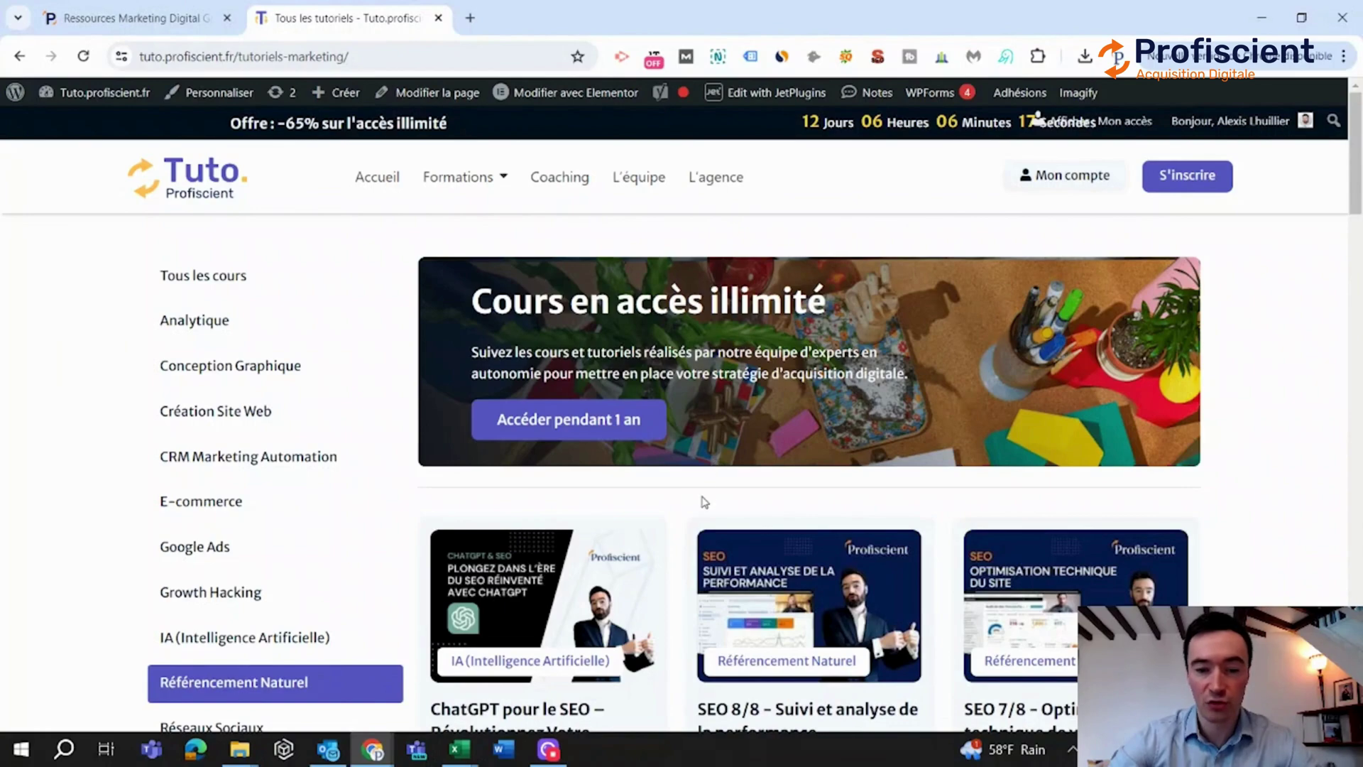
scroll(704, 502, "down", 3)
scroll(705, 502, "down", 5)
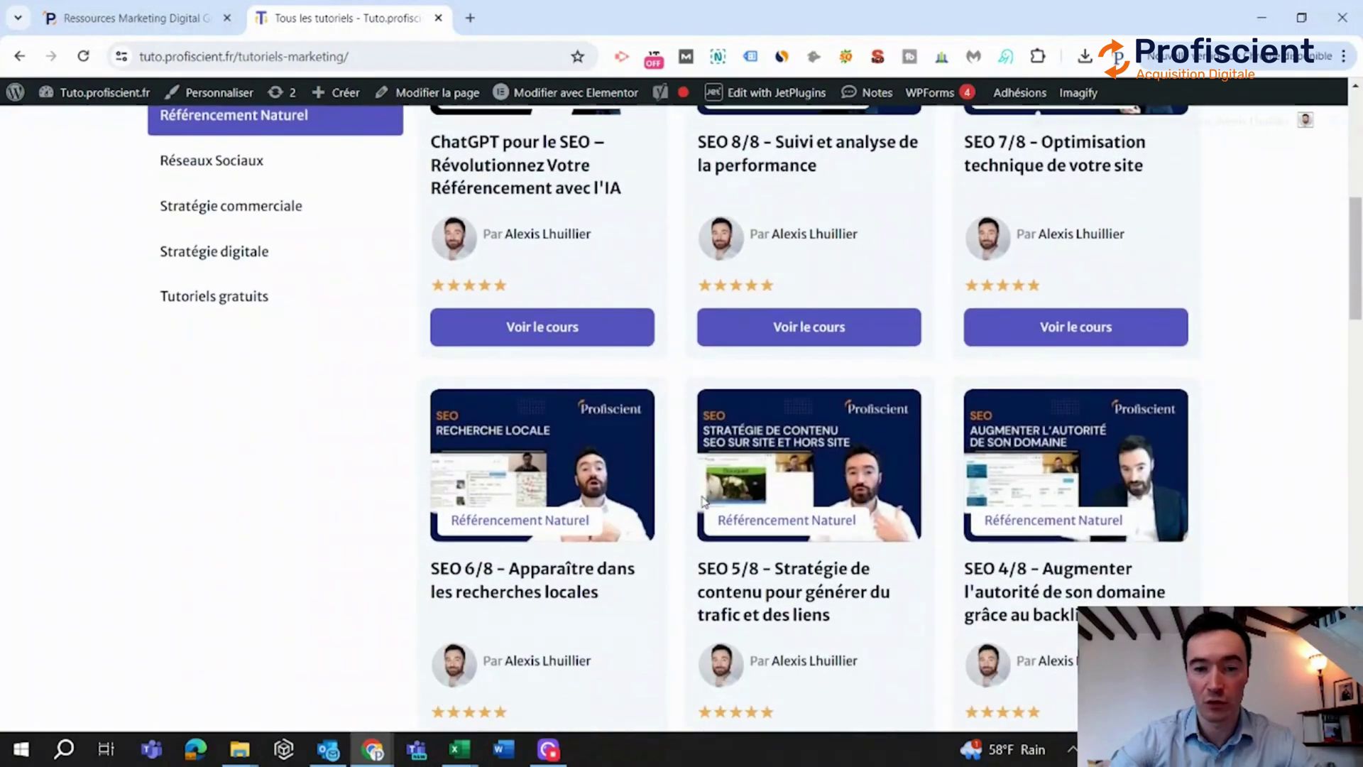
scroll(966, 388, "down", 5)
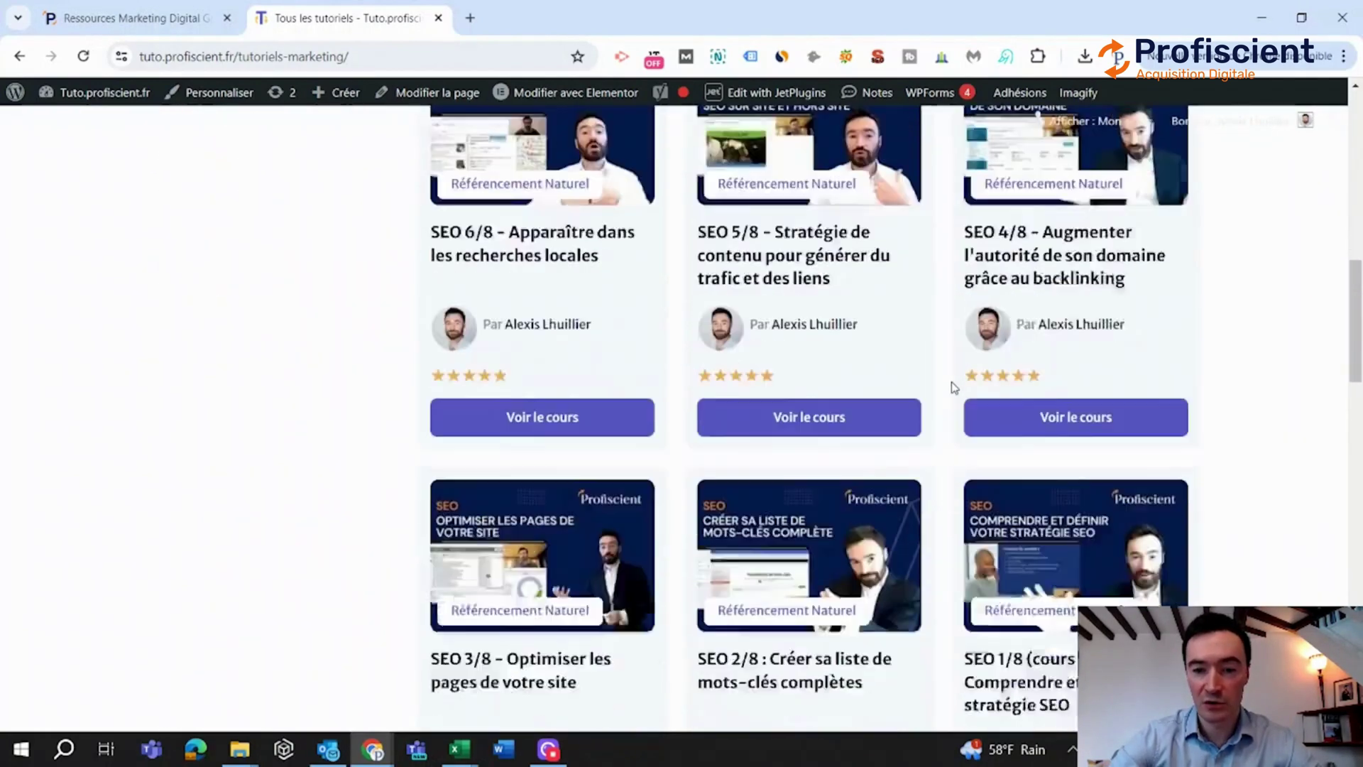
scroll(954, 387, "down", 2)
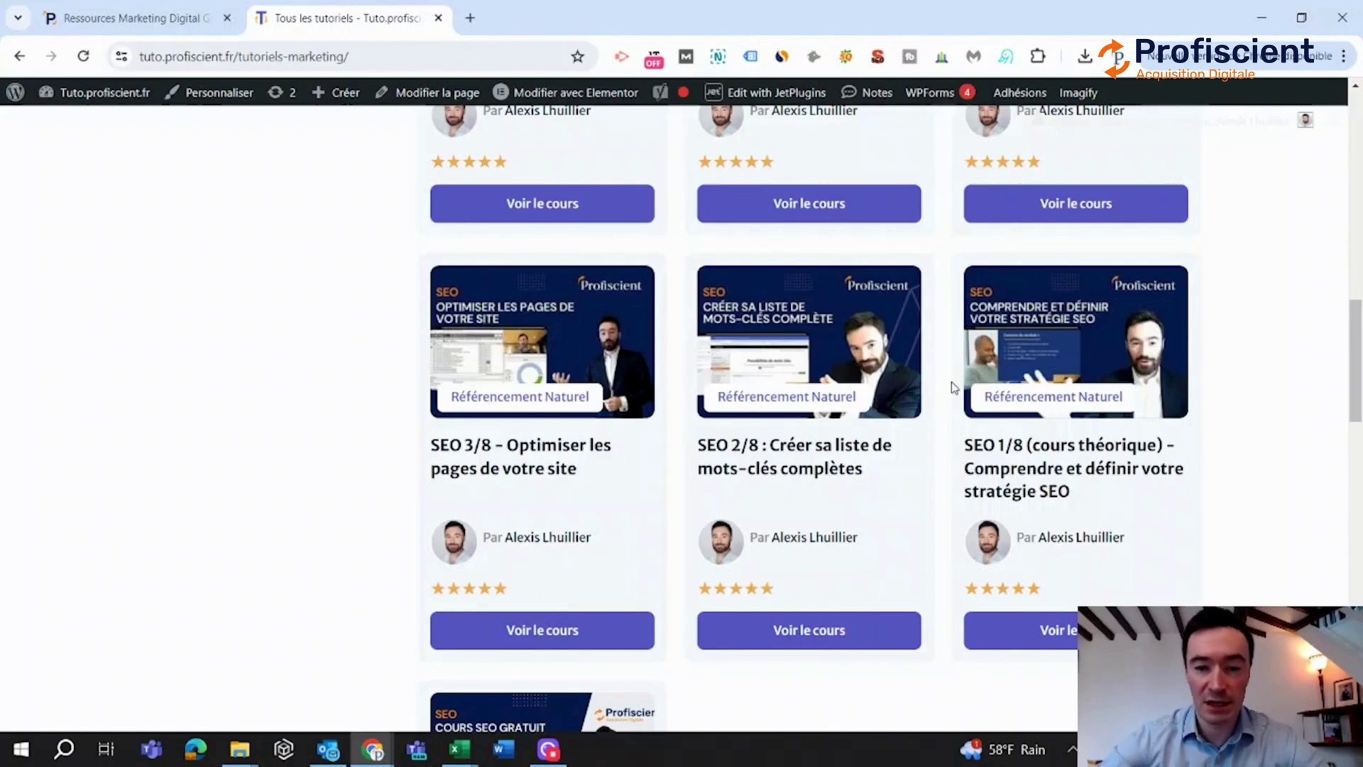
scroll(954, 387, "up", 10)
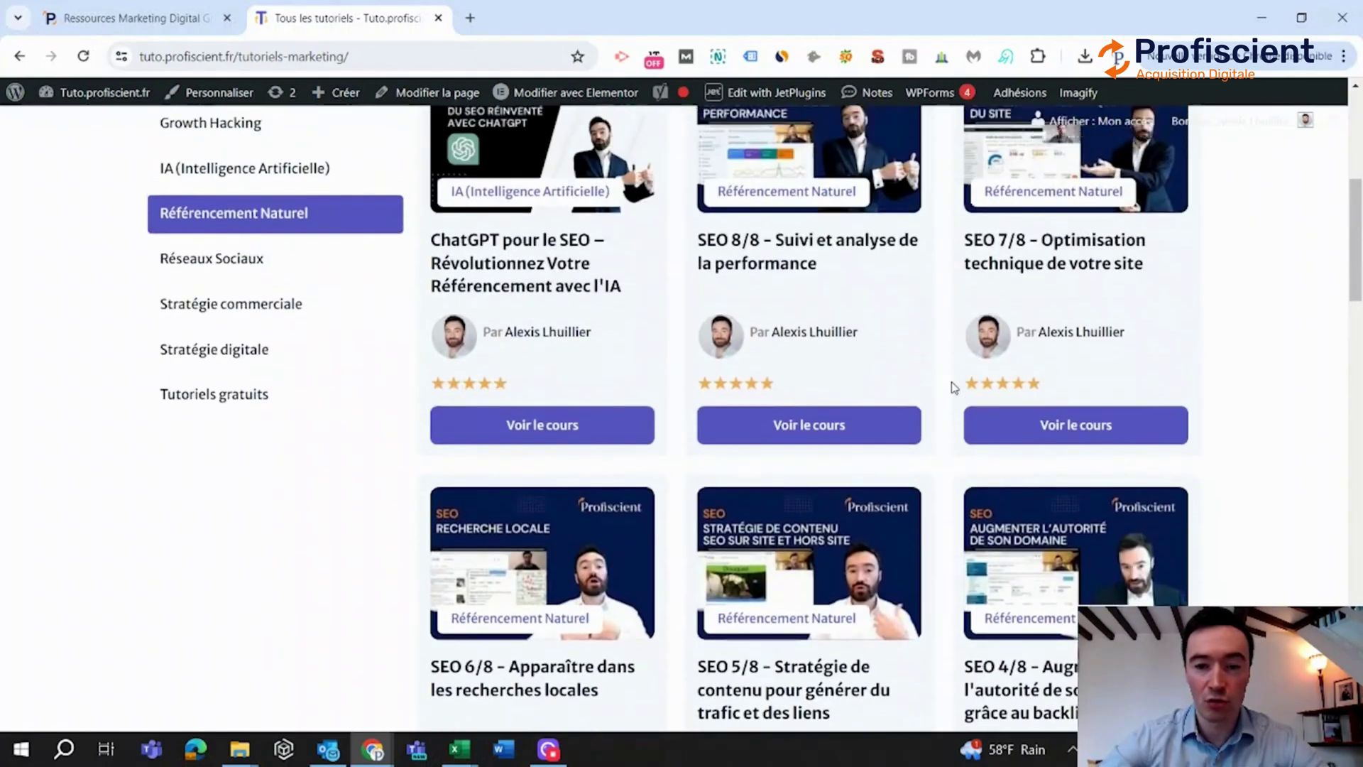